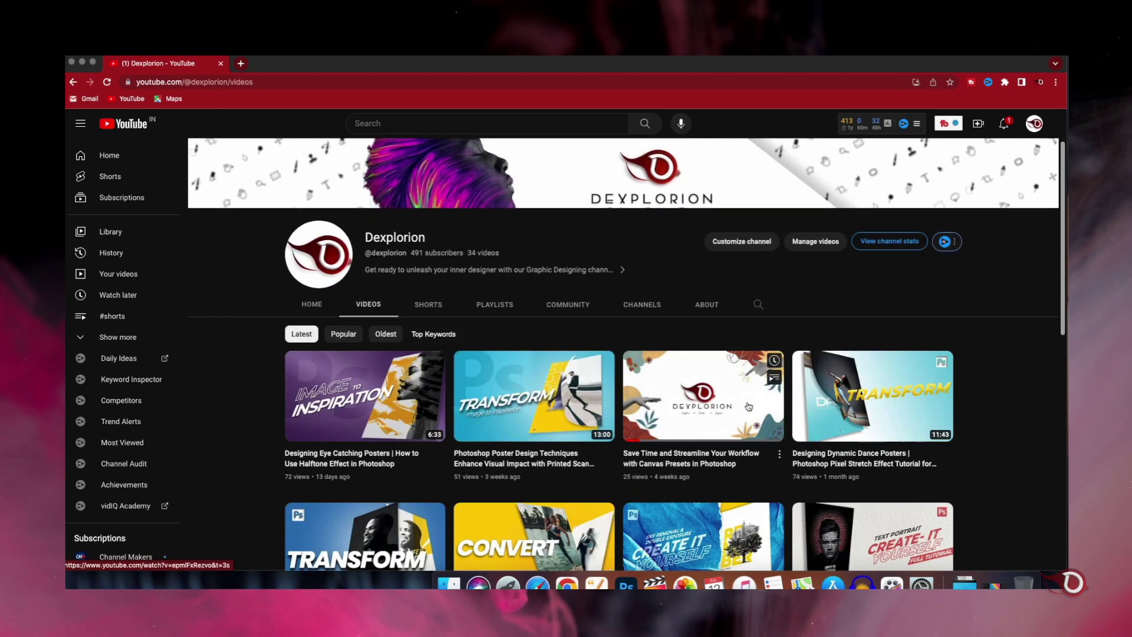
{"action": "left_click", "coordinate": [747, 401]}
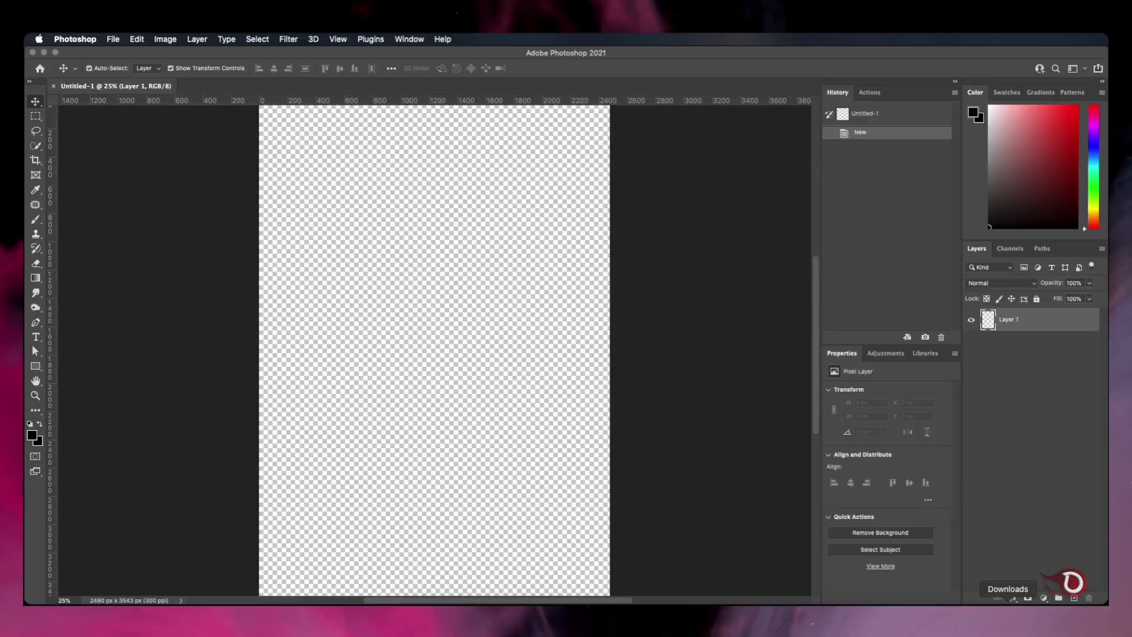
- Place the downloaded photo of the man on the sea cliffs into the blank Photoshop document
{"action": "left_click_drag", "start_coordinate": [1006, 435], "coordinate": [483, 359]}
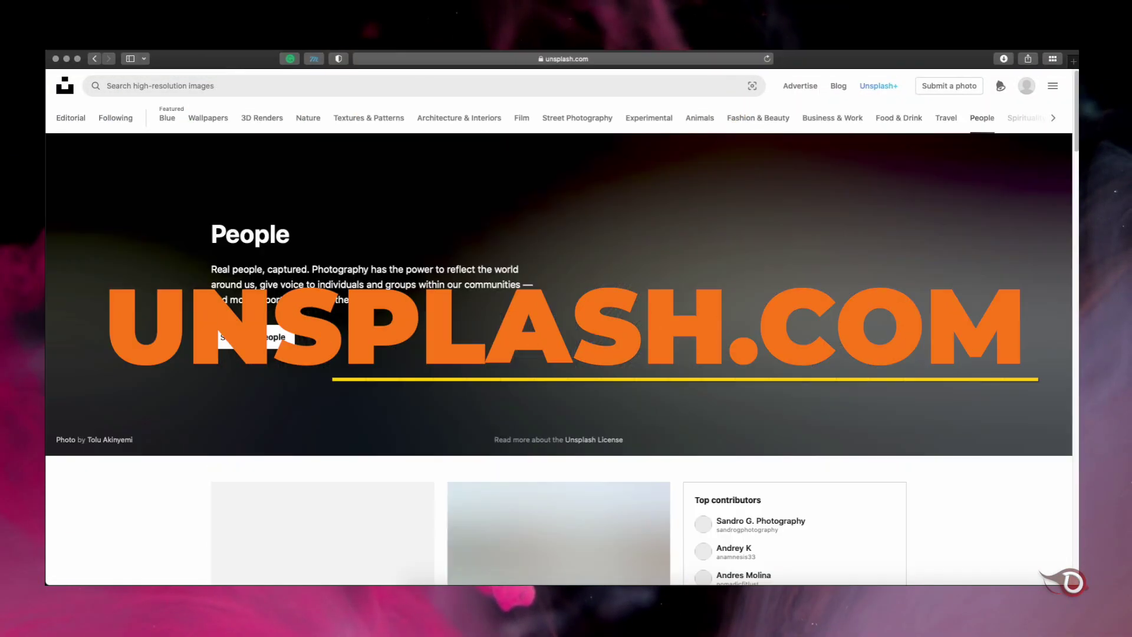
- In the browser, look through Unsplash photos in the People, Food & Drink and Architecture & Interiors categories
{"action": "scroll", "coordinate": [559, 358], "scroll_direction": "down", "scroll_amount": 20}
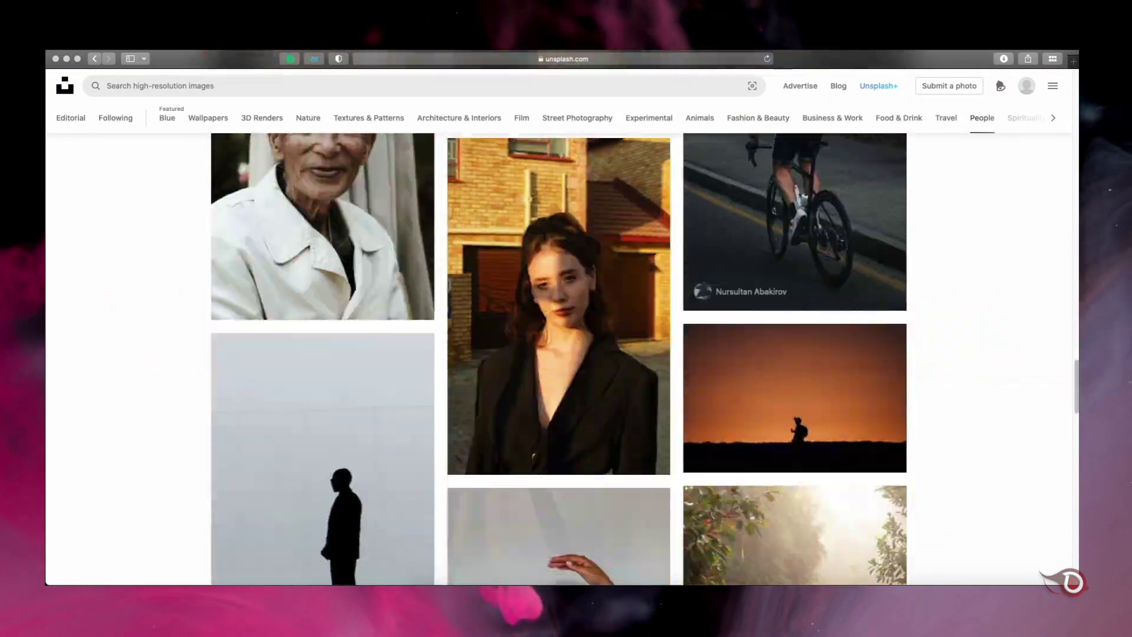
{"action": "left_click", "coordinate": [899, 118]}
{"action": "scroll", "coordinate": [559, 359], "scroll_direction": "down", "scroll_amount": 20}
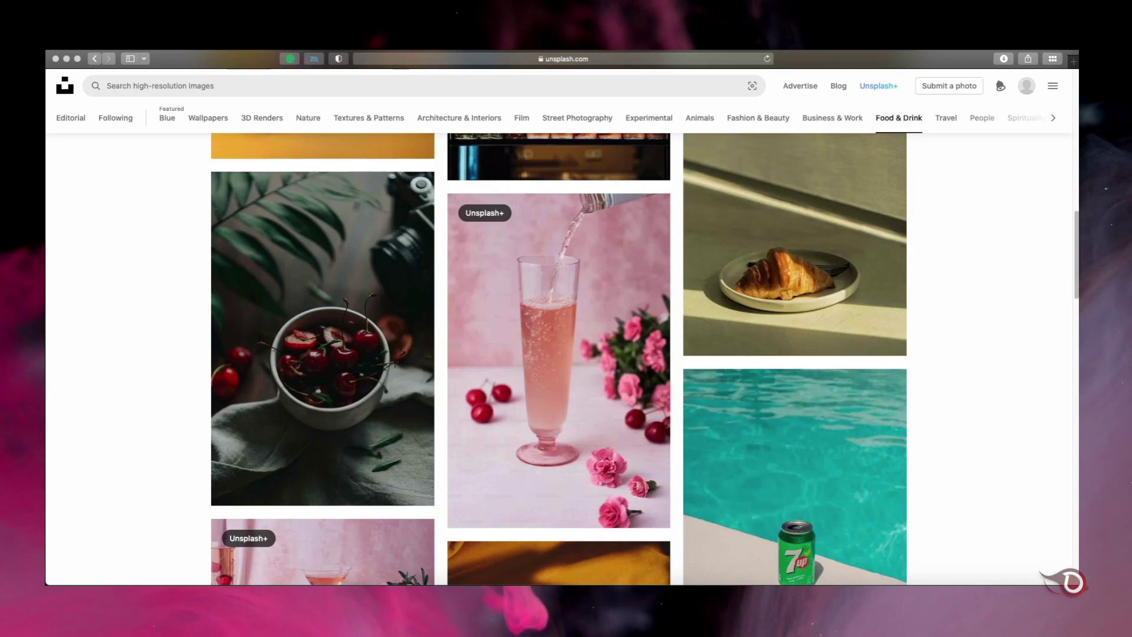
{"action": "scroll", "coordinate": [559, 358], "scroll_direction": "down", "scroll_amount": 4}
{"action": "scroll", "coordinate": [558, 358], "scroll_direction": "up", "scroll_amount": 1}
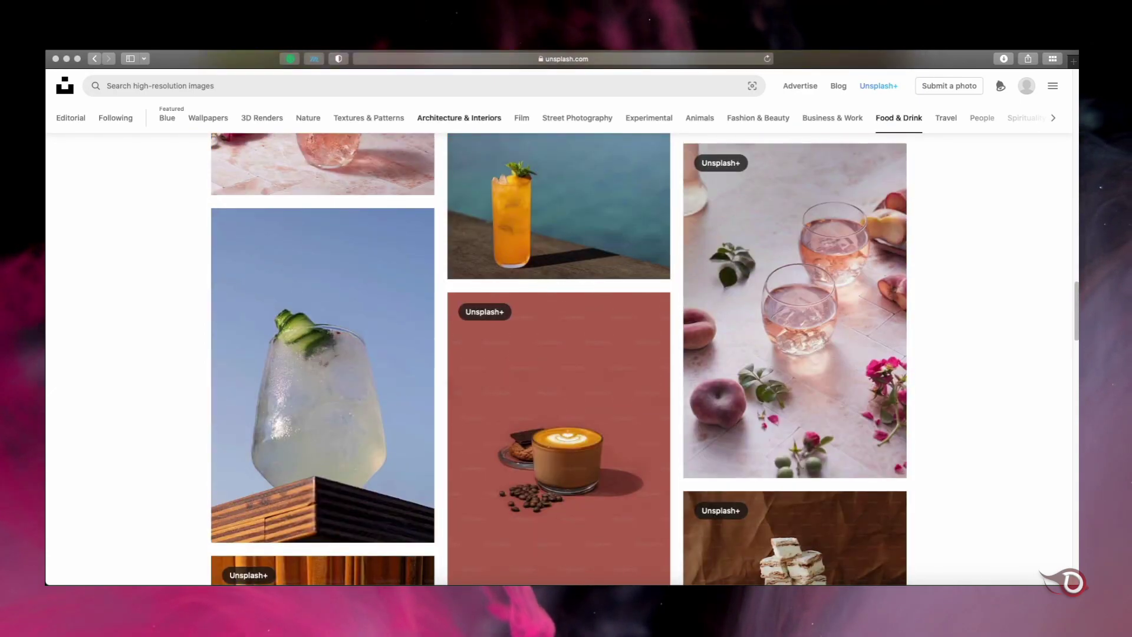
{"action": "left_click", "coordinate": [459, 117]}
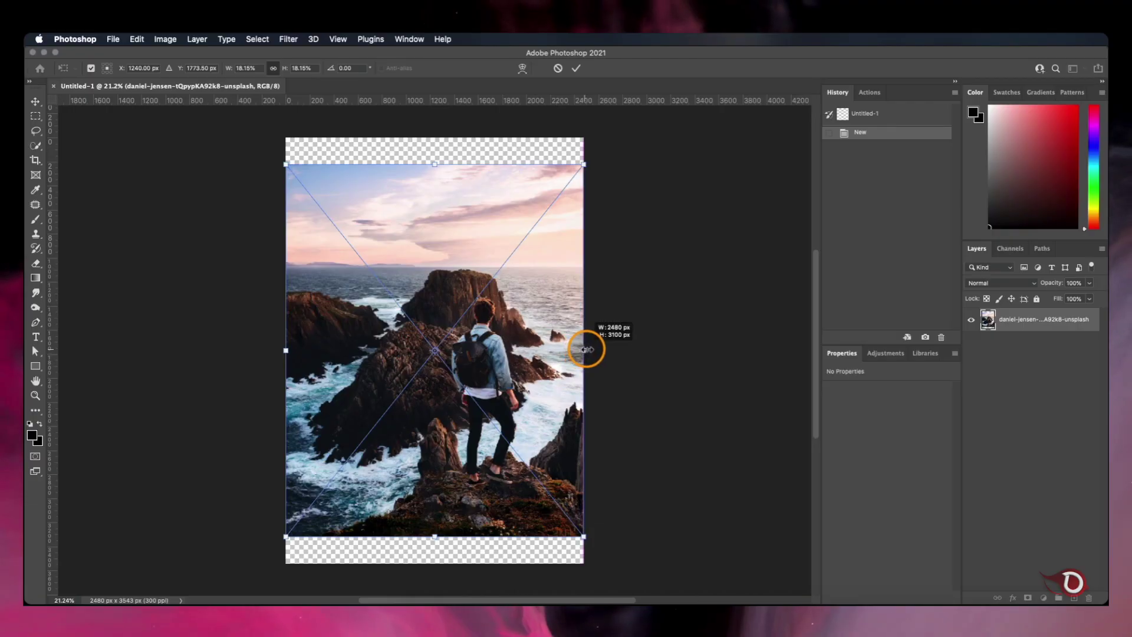
- Back in Photoshop, enlarge the placed photo to about 2876 by 3595 px so it covers the whole canvas
{"action": "left_click_drag", "start_coordinate": [586, 350], "coordinate": [605, 349]}
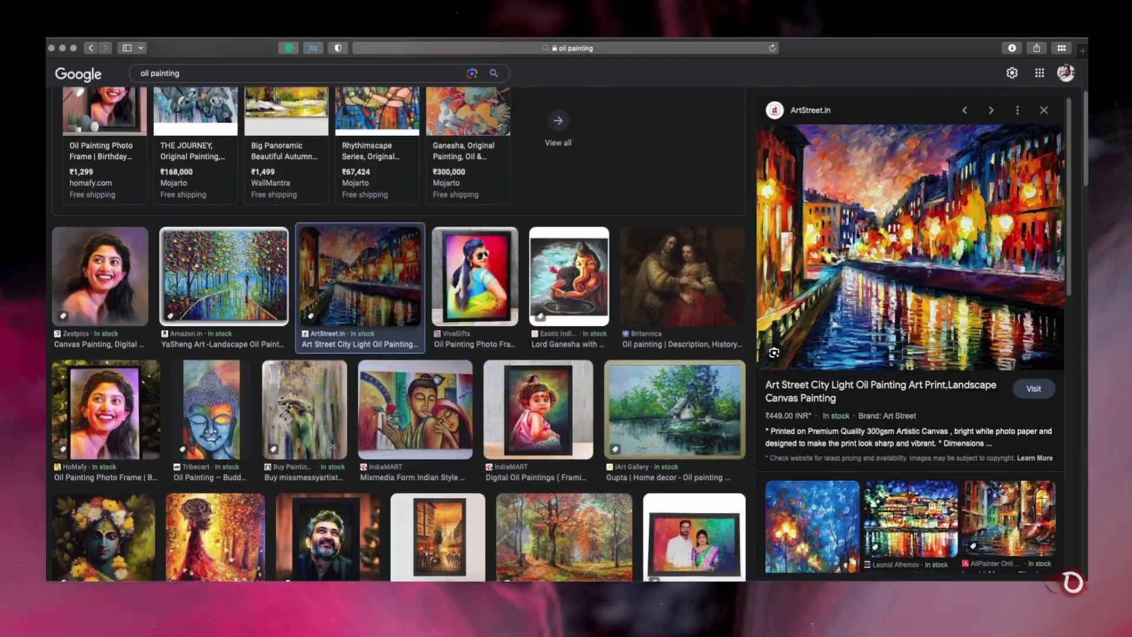
- In the browser, examine Google image results for oil painting, previewing landscape, street-scene and portrait examples as style references
{"action": "scroll", "coordinate": [394, 341], "scroll_direction": "down", "scroll_amount": 2}
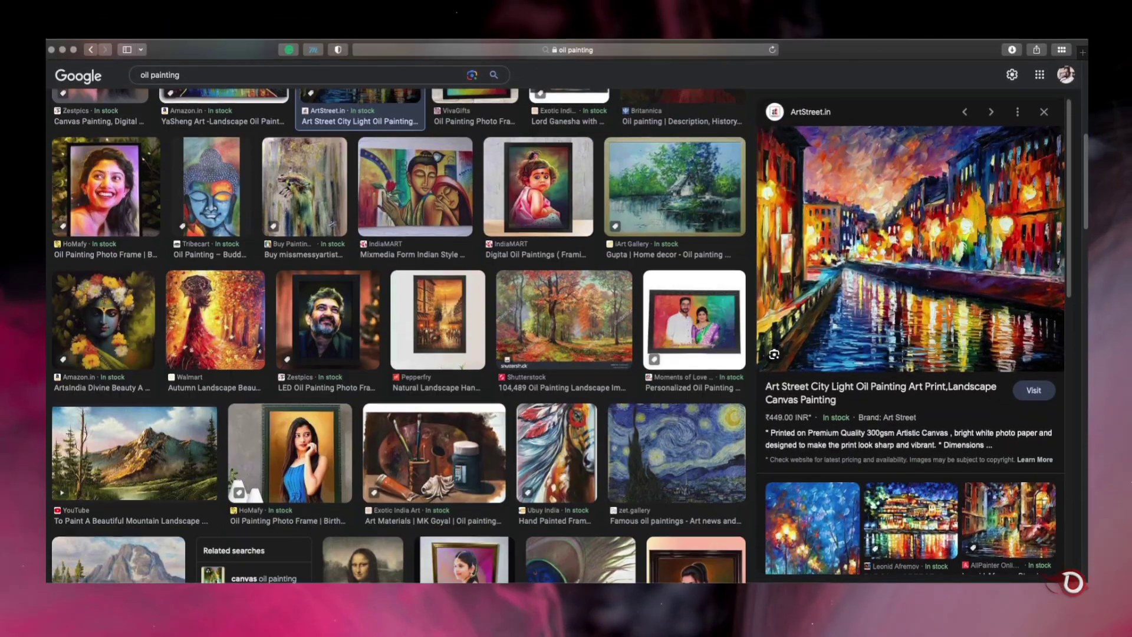
{"action": "left_click", "coordinate": [215, 330]}
{"action": "left_click", "coordinate": [135, 460]}
{"action": "scroll", "coordinate": [395, 342], "scroll_direction": "down", "scroll_amount": 6}
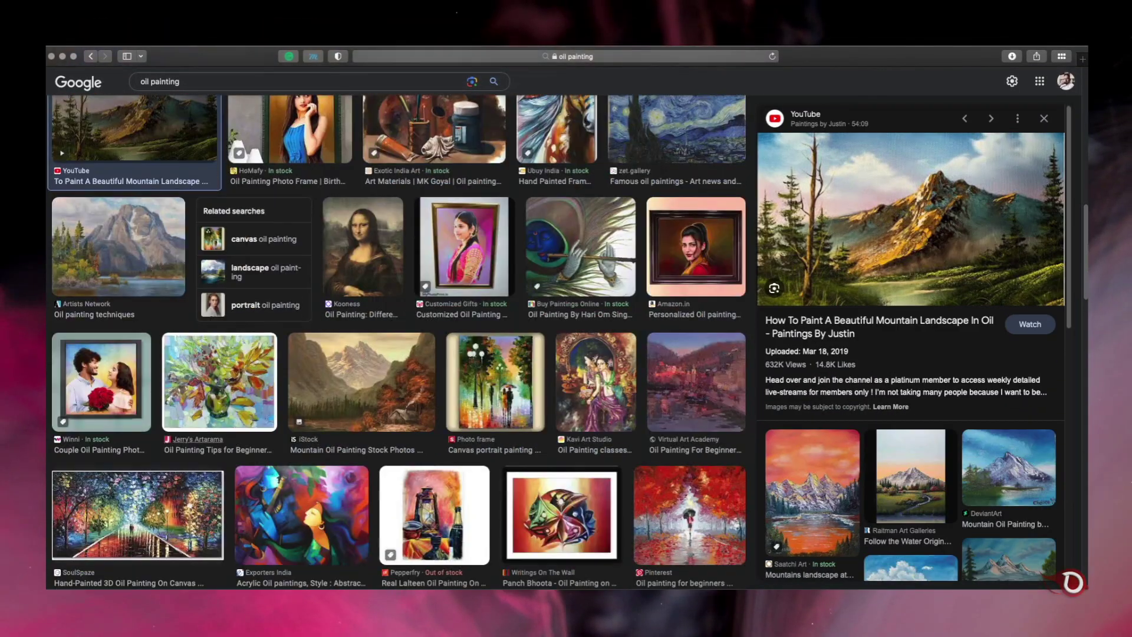
{"action": "left_click", "coordinate": [696, 352]}
{"action": "left_click", "coordinate": [689, 484]}
{"action": "scroll", "coordinate": [395, 342], "scroll_direction": "down", "scroll_amount": 4}
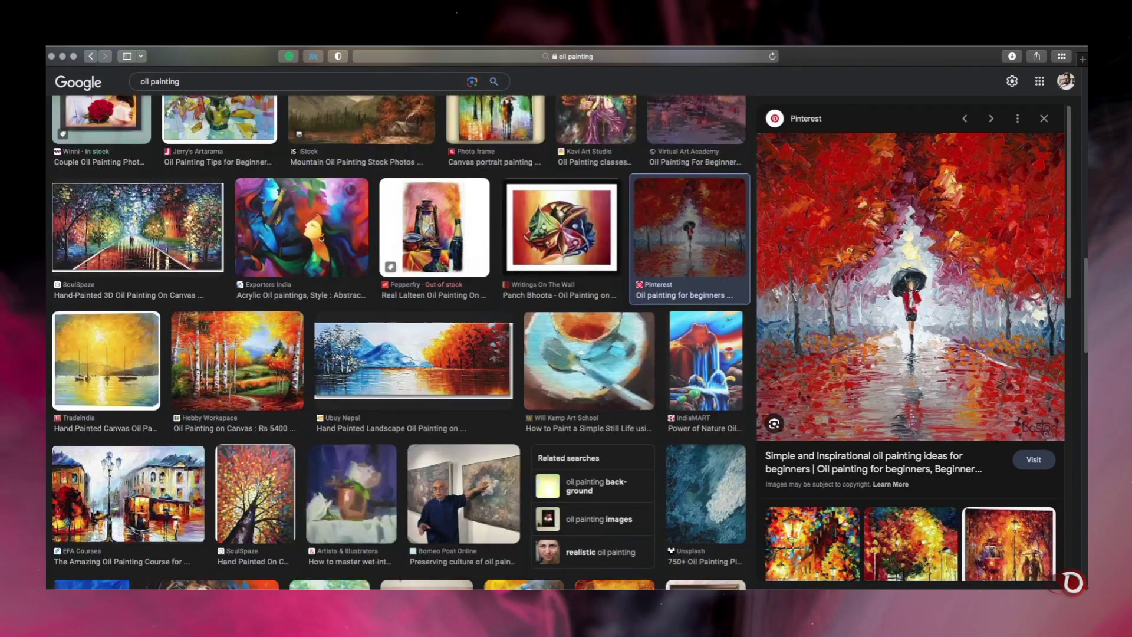
{"action": "left_click", "coordinate": [238, 359]}
{"action": "scroll", "coordinate": [395, 341], "scroll_direction": "down", "scroll_amount": 4}
{"action": "left_click", "coordinate": [210, 395]}
{"action": "scroll", "coordinate": [395, 342], "scroll_direction": "down", "scroll_amount": 10}
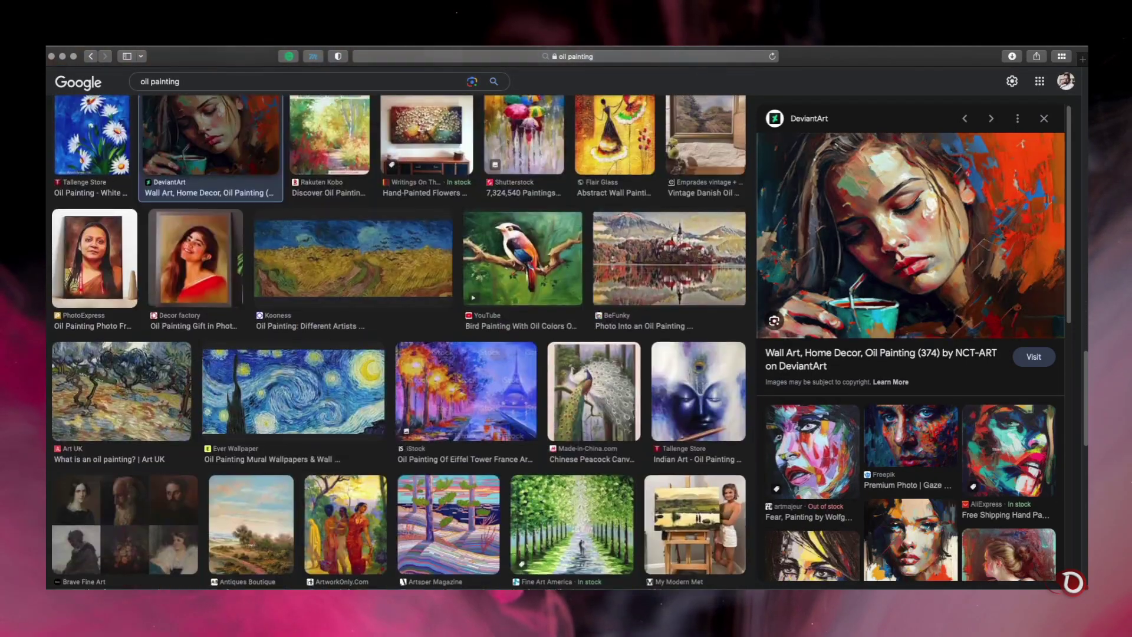
{"action": "scroll", "coordinate": [395, 342], "scroll_direction": "down", "scroll_amount": 5}
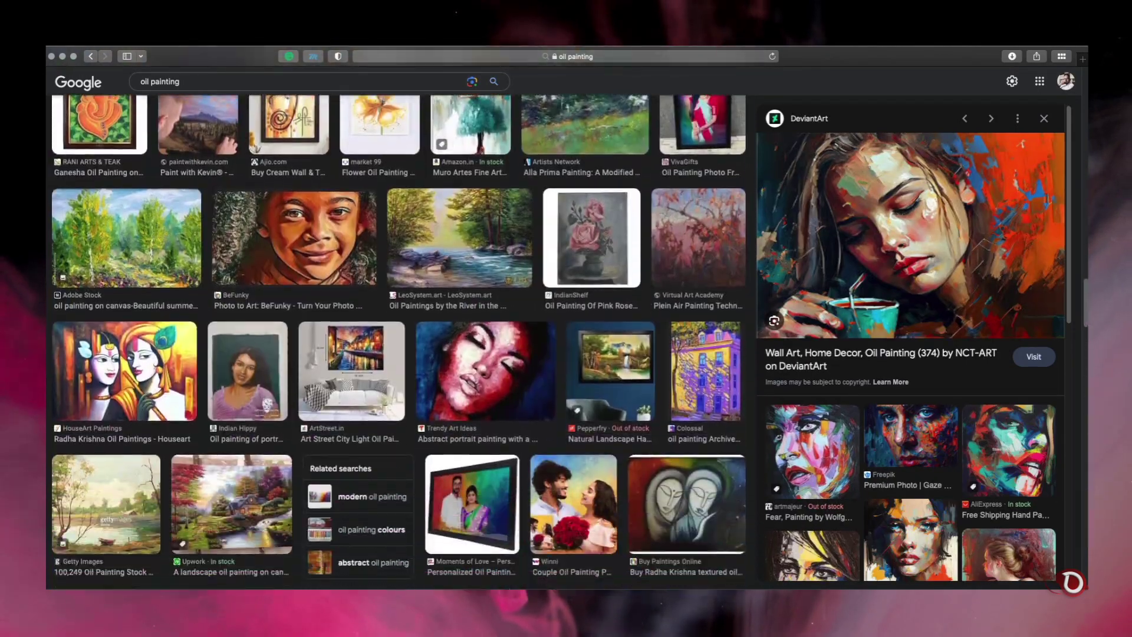
{"action": "scroll", "coordinate": [395, 342], "scroll_direction": "up", "scroll_amount": 10}
{"action": "left_click", "coordinate": [669, 425]}
{"action": "scroll", "coordinate": [395, 342], "scroll_direction": "up", "scroll_amount": 3}
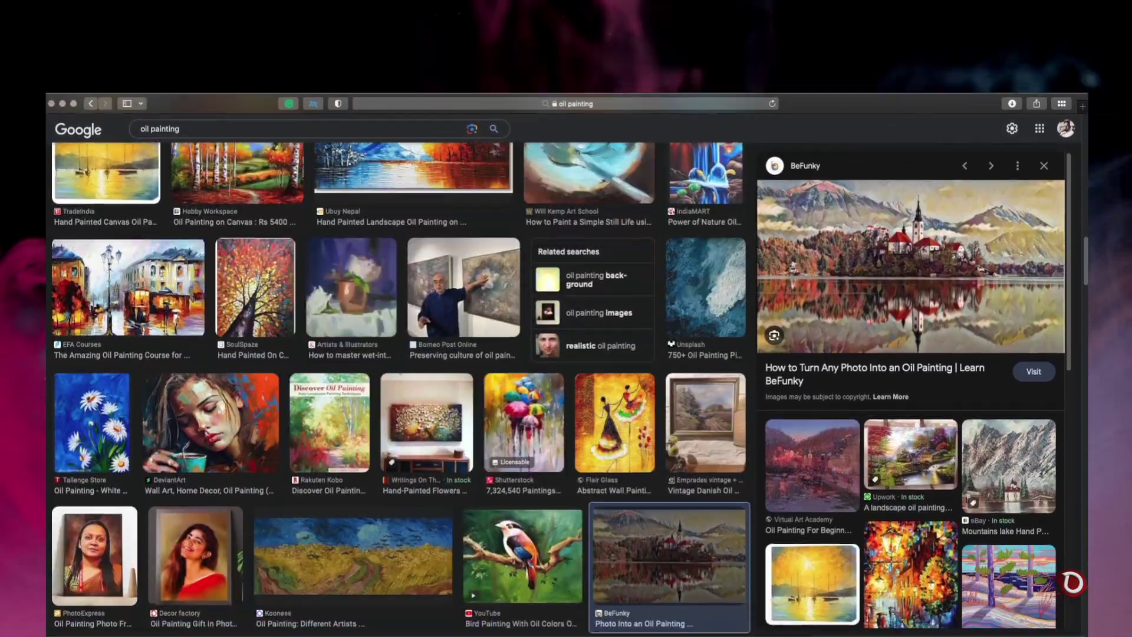
{"action": "left_click", "coordinate": [523, 421]}
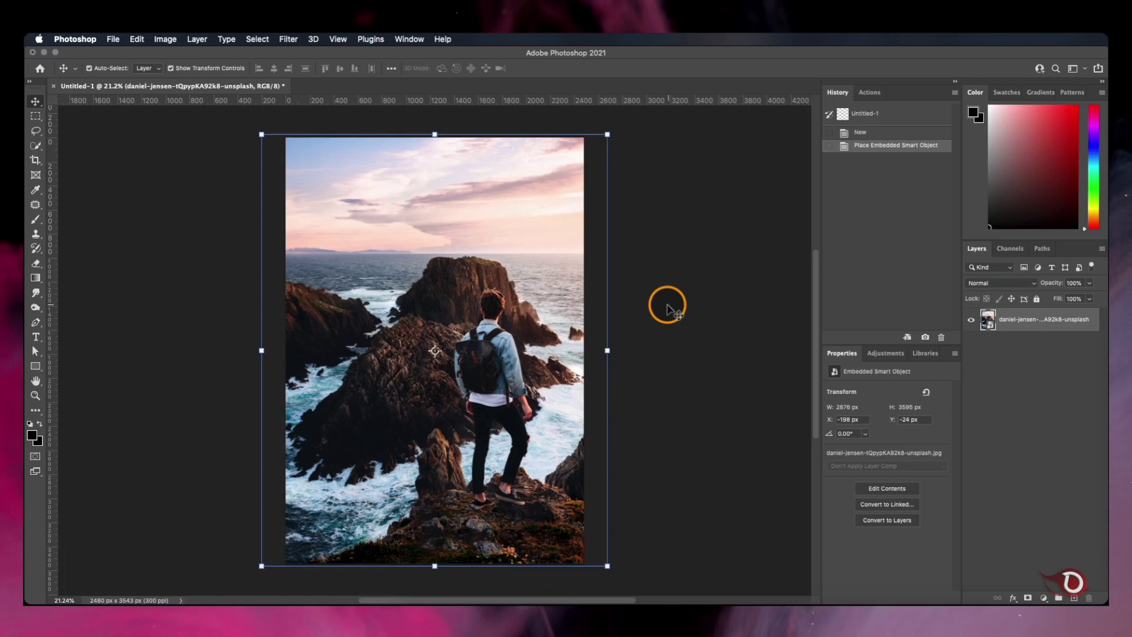
- In Photoshop, apply the Oil Paint filter to the photo with Stylization 1.1, Cleanliness 2.0, Scale 0.5 and Bristle Detail 10.0
{"action": "scroll", "coordinate": [667, 305], "scroll_direction": "down", "scroll_amount": 1}
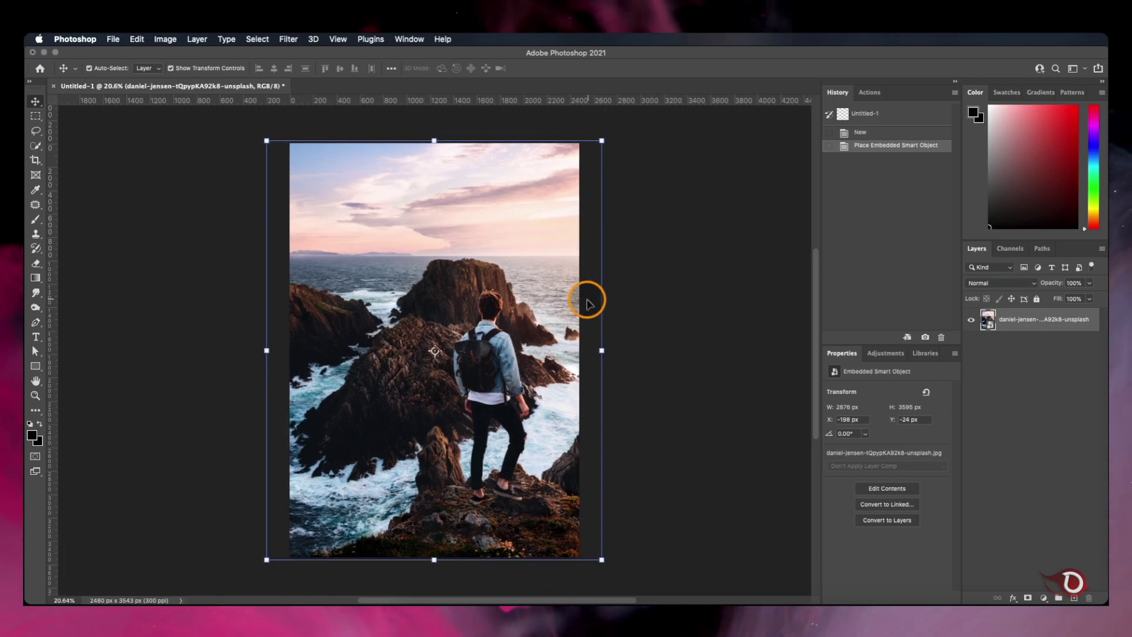
{"action": "scroll", "coordinate": [587, 303], "scroll_direction": "up", "scroll_amount": 1}
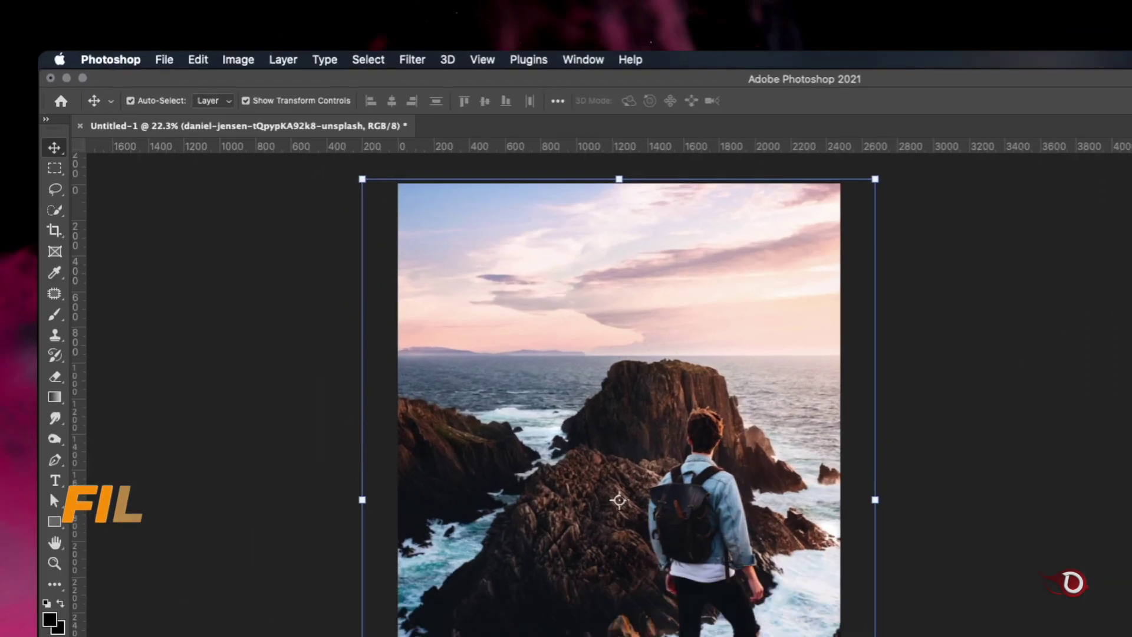
{"action": "left_click", "coordinate": [414, 59]}
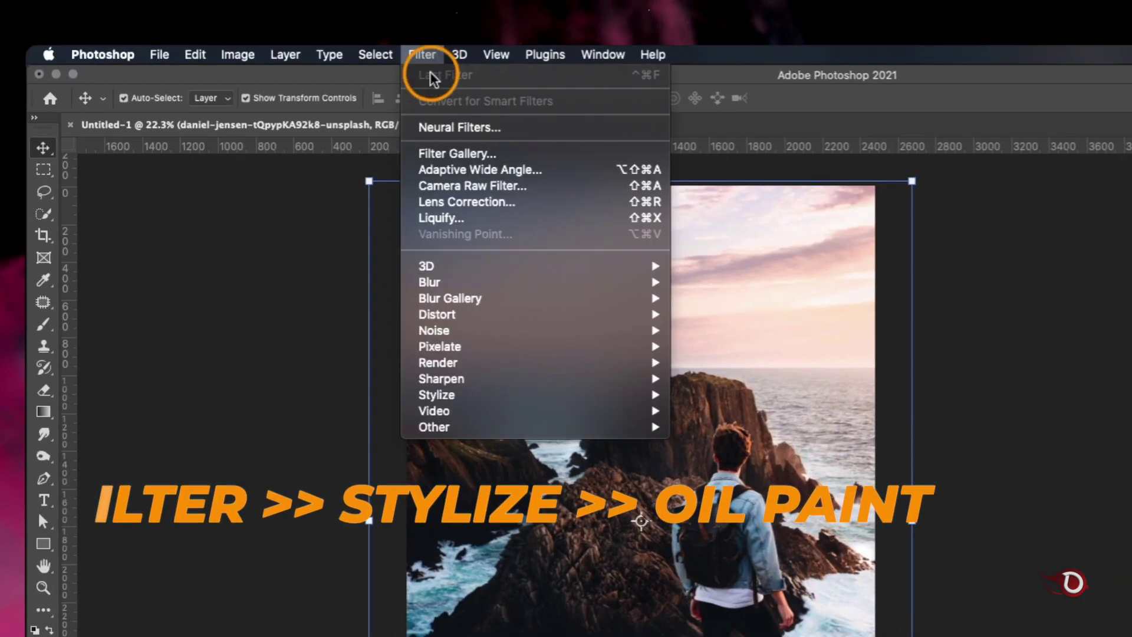
{"action": "left_click", "coordinate": [727, 457]}
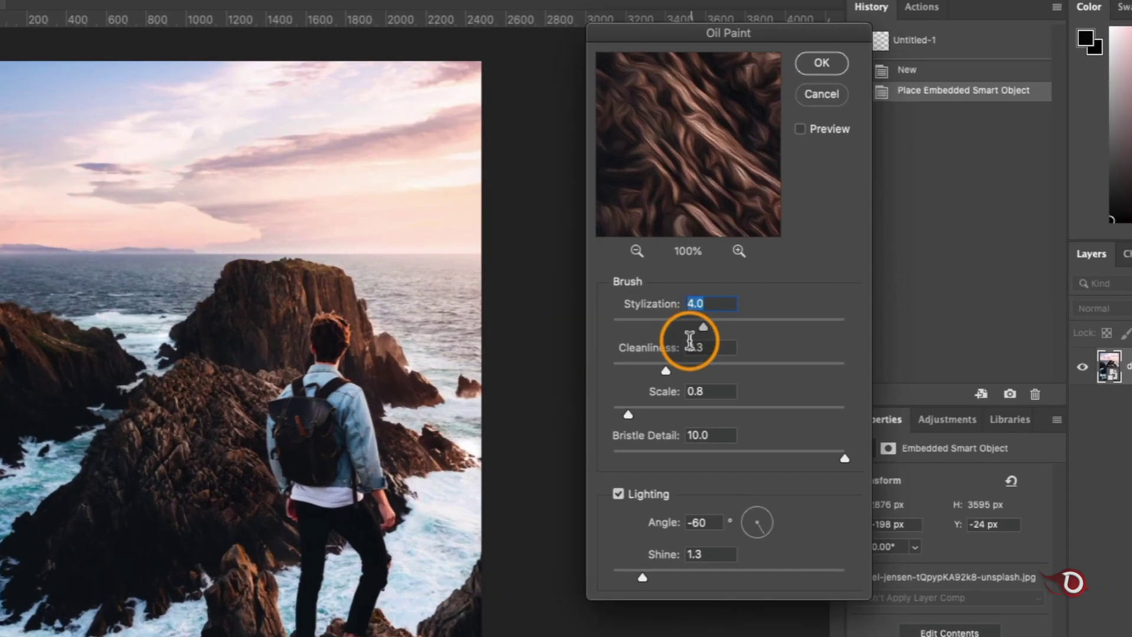
{"action": "left_click_drag", "start_coordinate": [703, 326], "coordinate": [629, 320]}
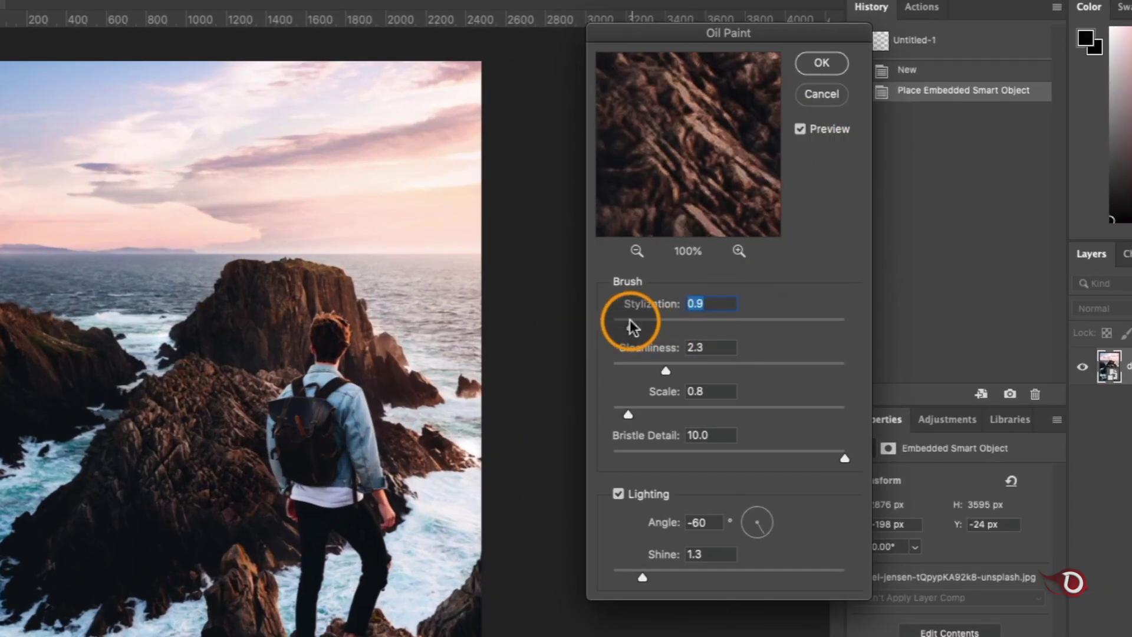
{"action": "left_click_drag", "start_coordinate": [653, 373], "coordinate": [662, 374]}
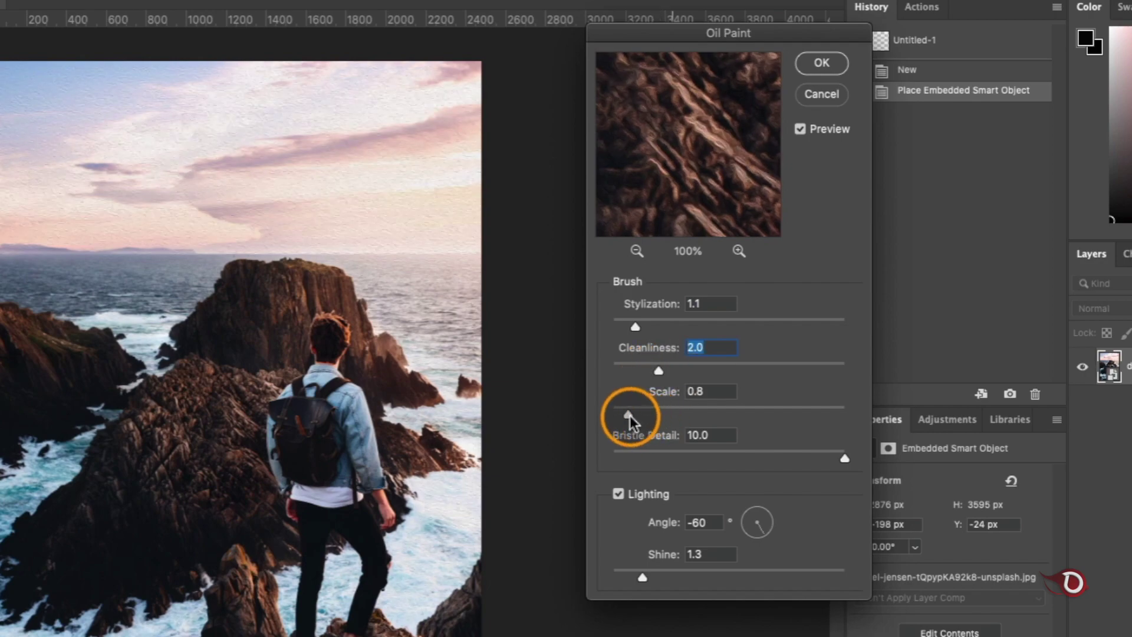
{"action": "mouse_move", "coordinate": [630, 414]}
{"action": "left_mouse_down"}
{"action": "mouse_move", "coordinate": [735, 412]}
{"action": "mouse_move", "coordinate": [619, 414]}
{"action": "left_mouse_up"}
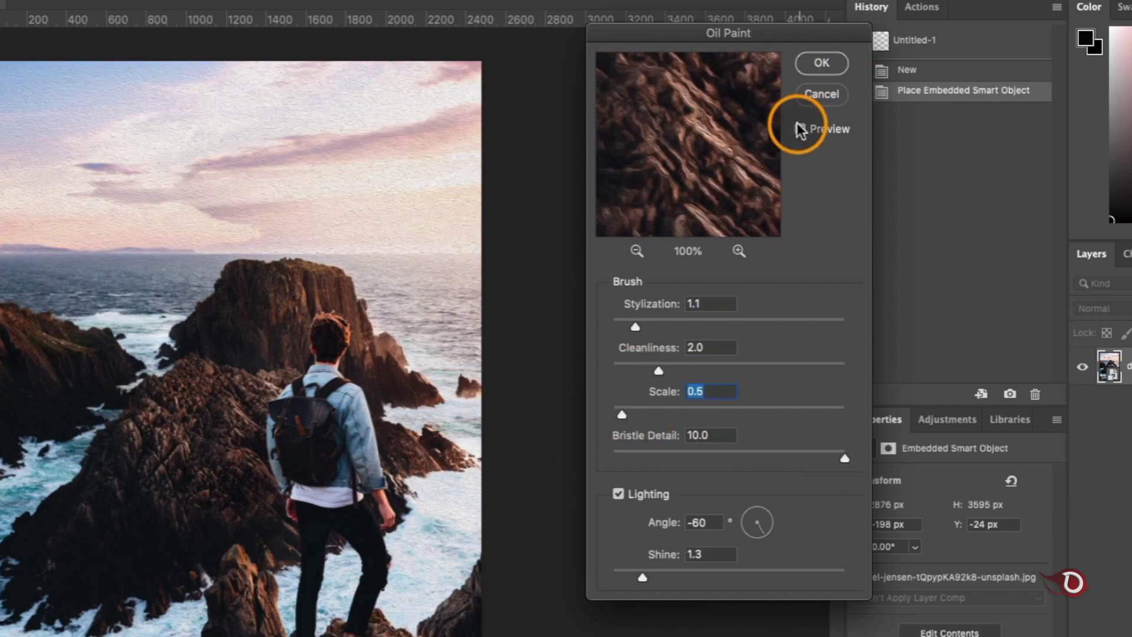
{"action": "left_click", "coordinate": [822, 63]}
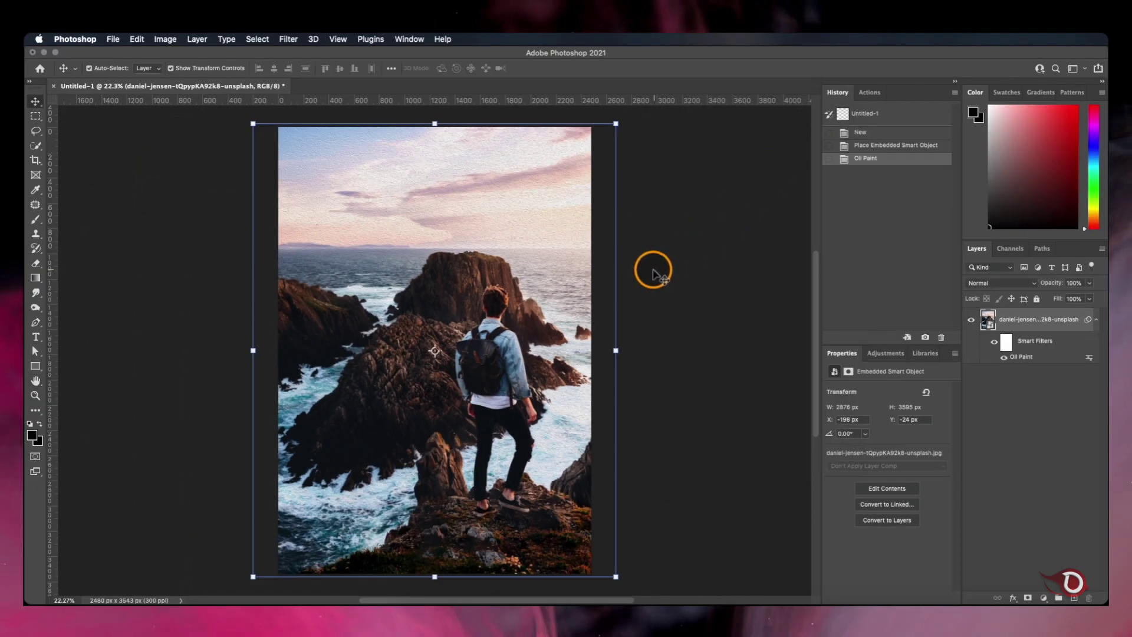
- Inspect the painted texture up close and switch to the Art History Brush Tool
{"action": "scroll", "coordinate": [653, 266], "scroll_direction": "up", "scroll_amount": 3}
{"action": "scroll", "coordinate": [653, 266], "scroll_direction": "down", "scroll_amount": 3}
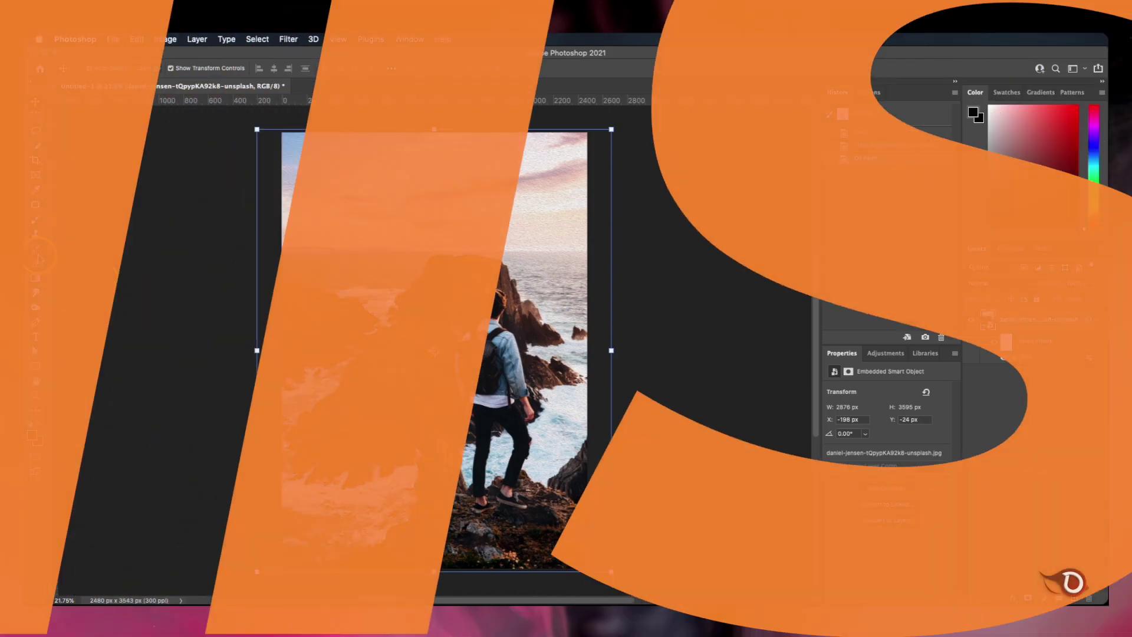
{"action": "right_click", "coordinate": [36, 249]}
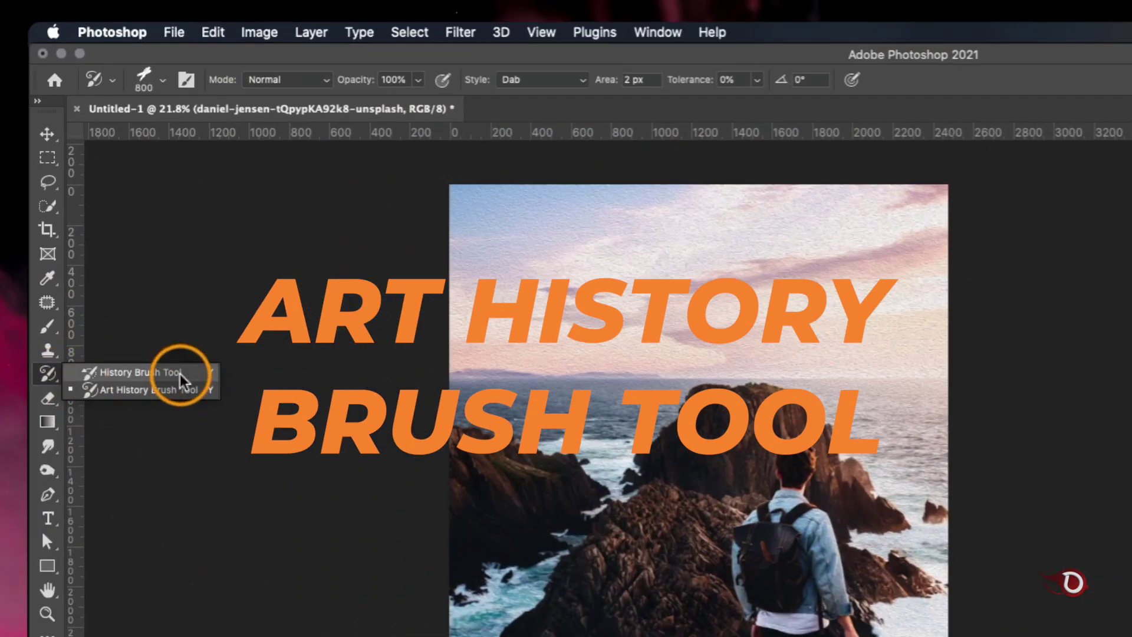
{"action": "left_click", "coordinate": [178, 390]}
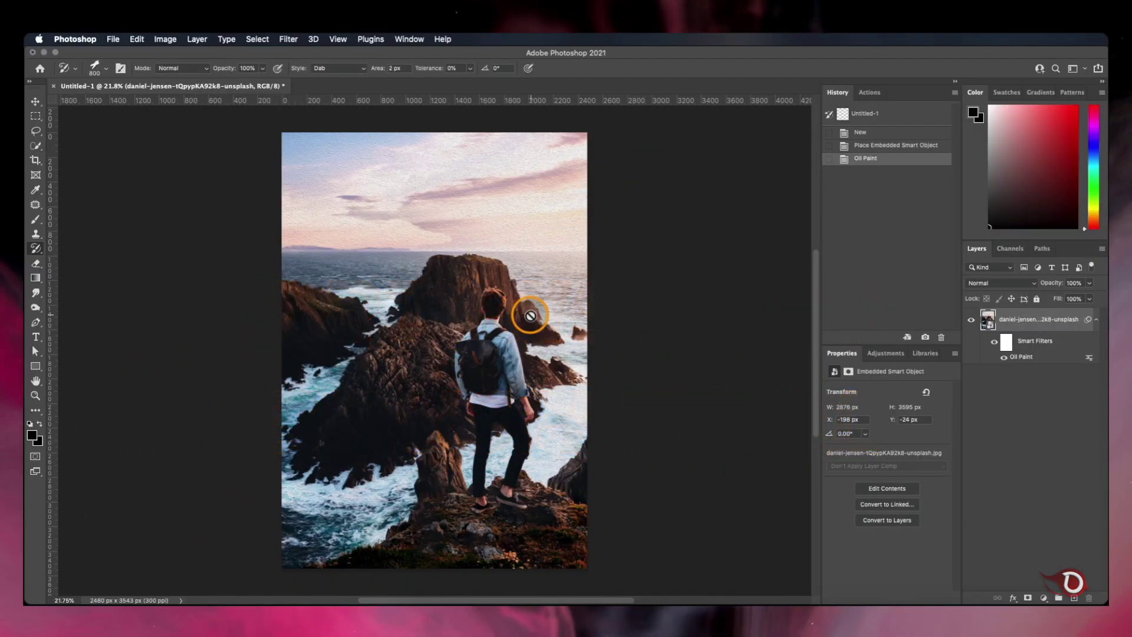
- Rasterize the smart object photo layer so the Art History Brush can paint on it
{"action": "left_click", "coordinate": [525, 305]}
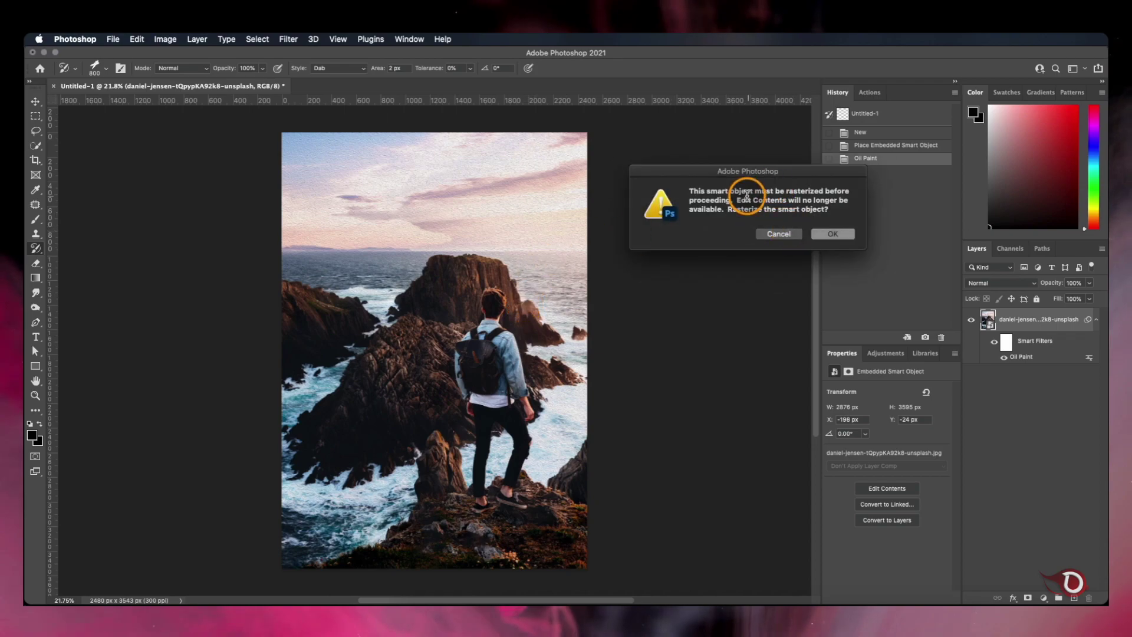
{"action": "left_click", "coordinate": [792, 235]}
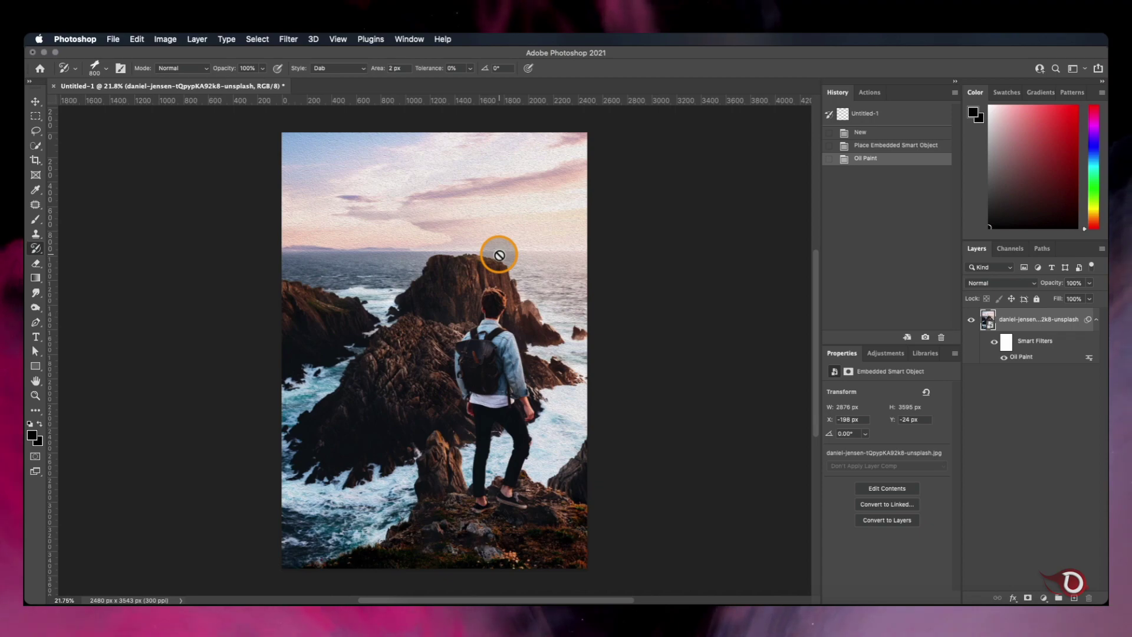
{"action": "right_click", "coordinate": [550, 276]}
{"action": "left_click", "coordinate": [514, 260]}
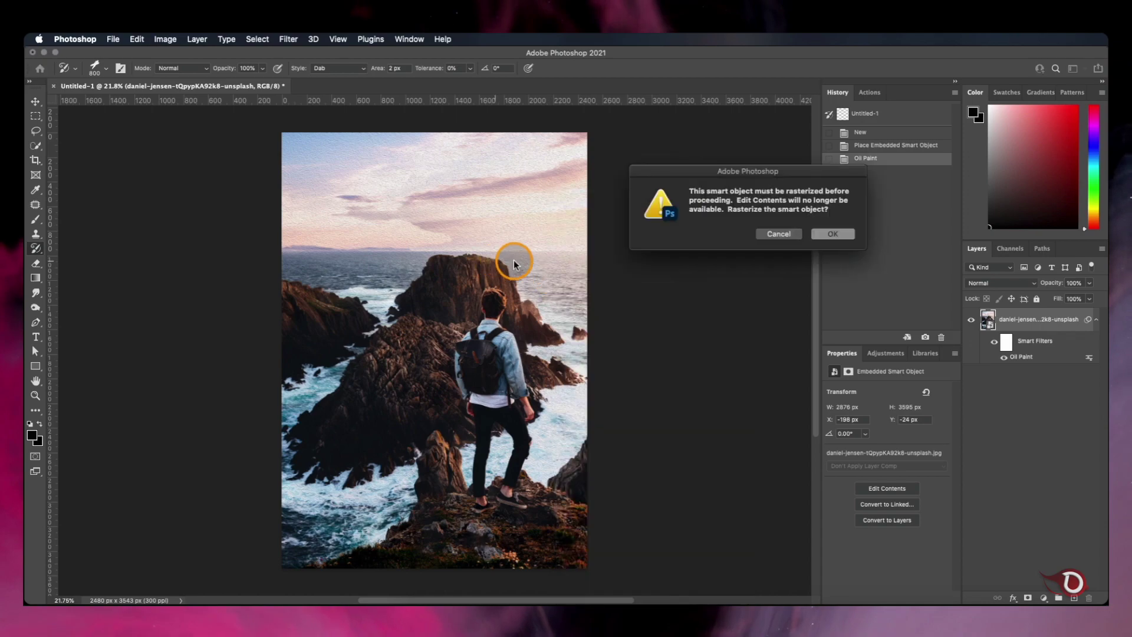
{"action": "left_click", "coordinate": [821, 234]}
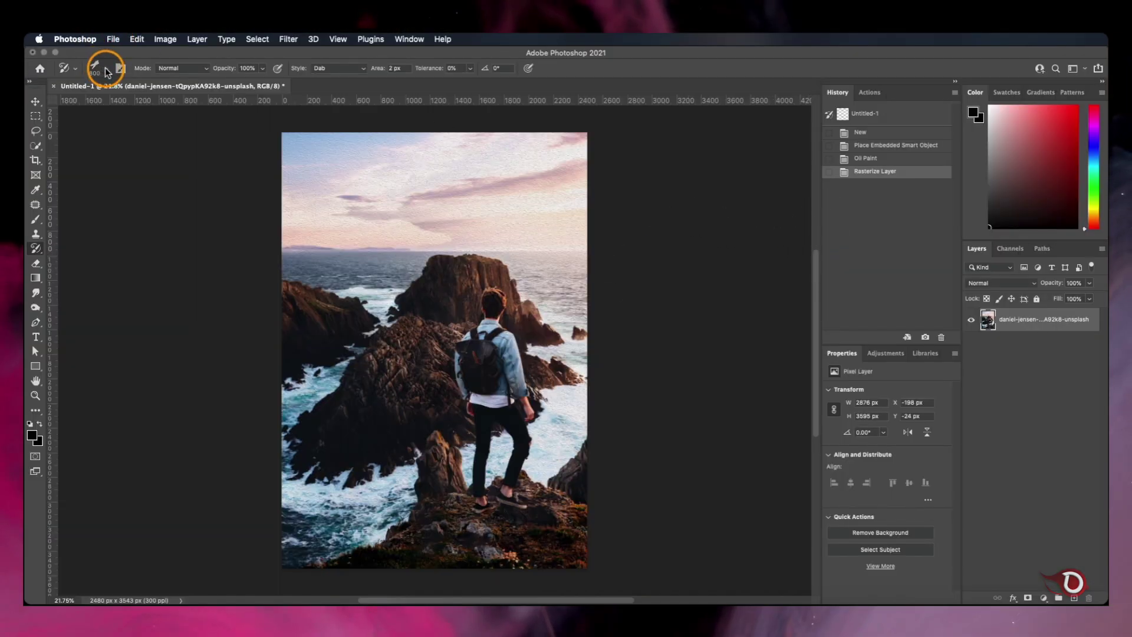
- Expand the Texturelabs Oil Paint - Art History Brushes group in the brush presets
{"action": "left_click", "coordinate": [107, 71]}
{"action": "left_click", "coordinate": [106, 72]}
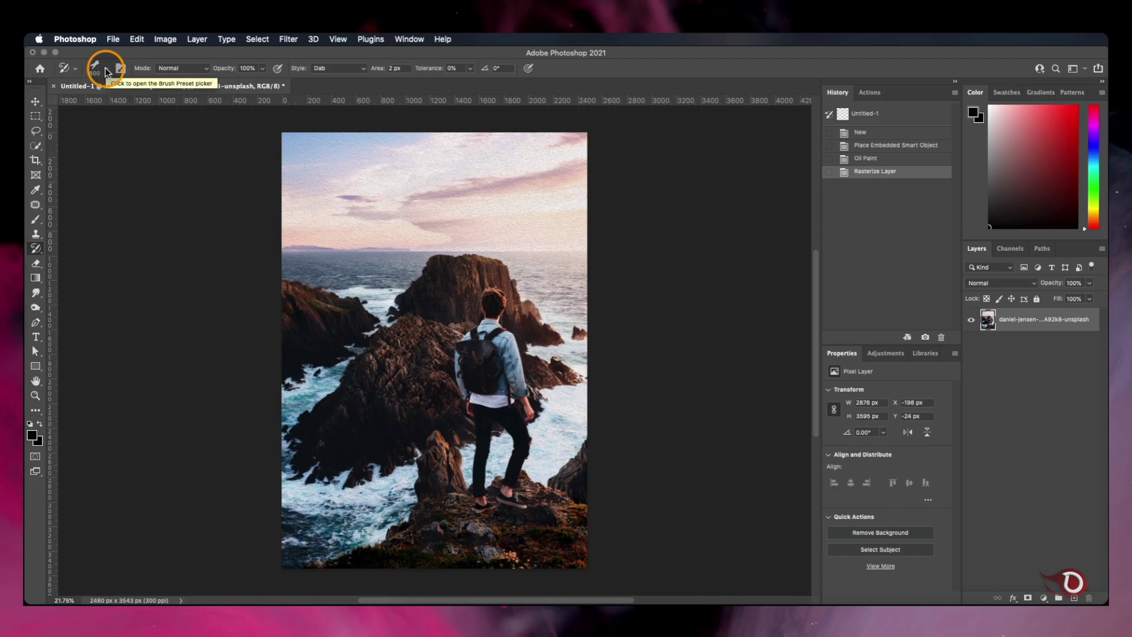
{"action": "left_click", "coordinate": [106, 70]}
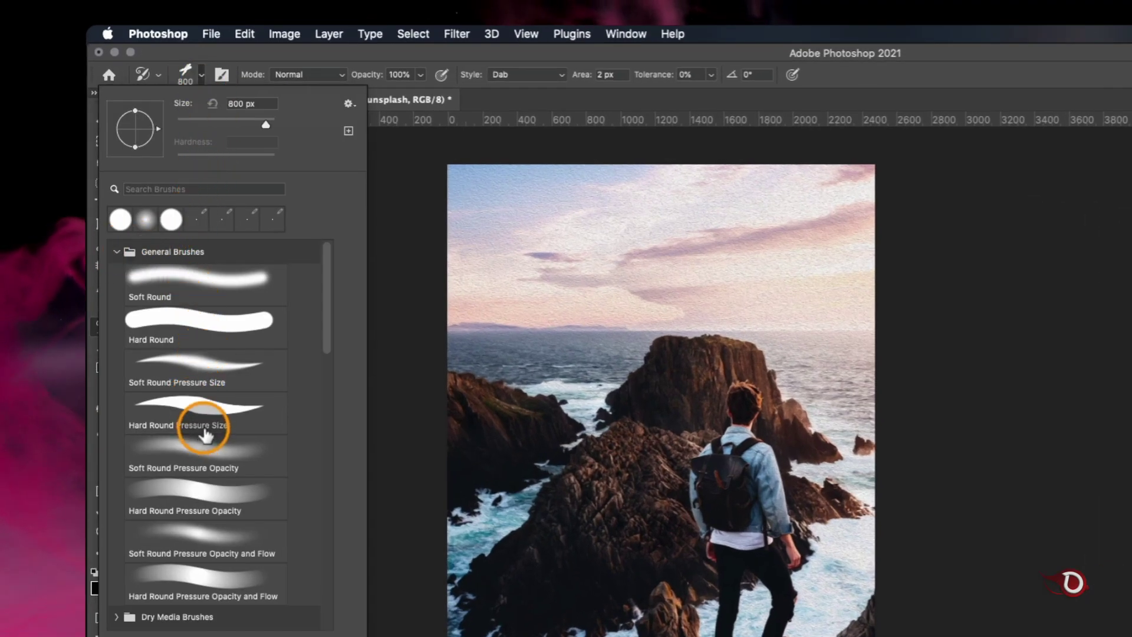
{"action": "scroll", "coordinate": [202, 423], "scroll_direction": "down", "scroll_amount": 15}
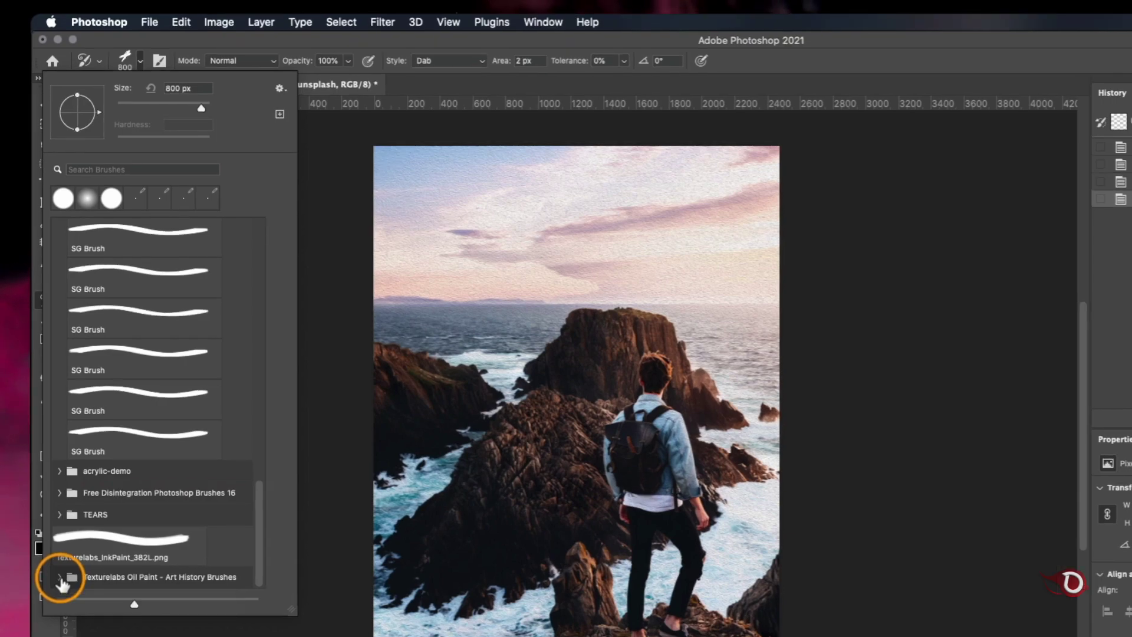
{"action": "left_click", "coordinate": [60, 578]}
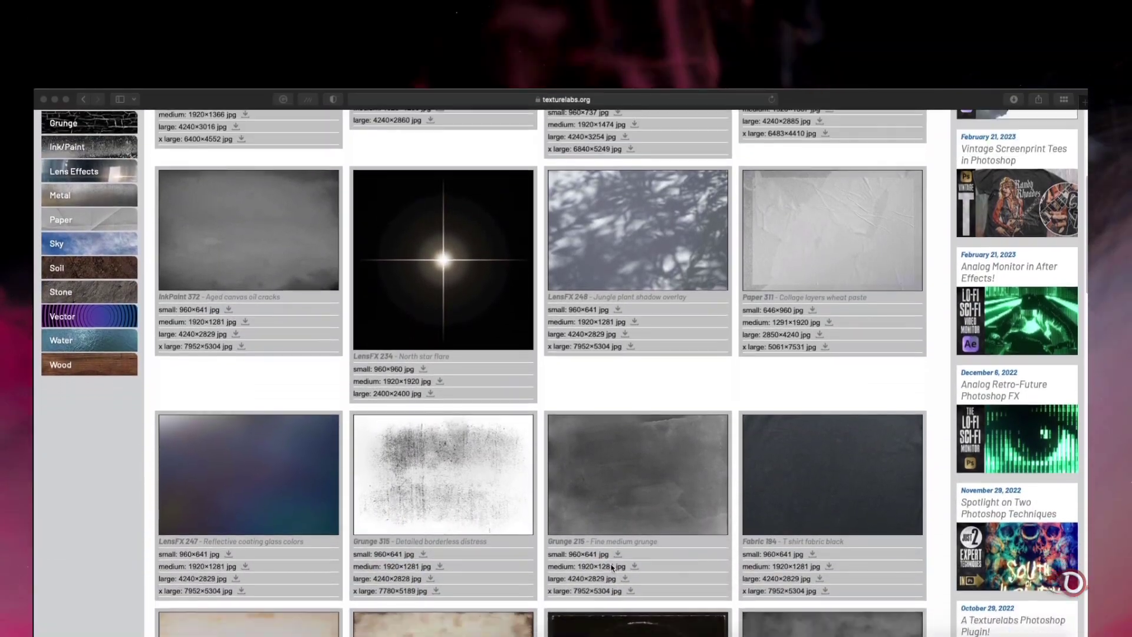
- In the browser, look through the featured textures on texturelabs.org, the source of the oil paint brushes
{"action": "scroll", "coordinate": [612, 567], "scroll_direction": "down", "scroll_amount": 20}
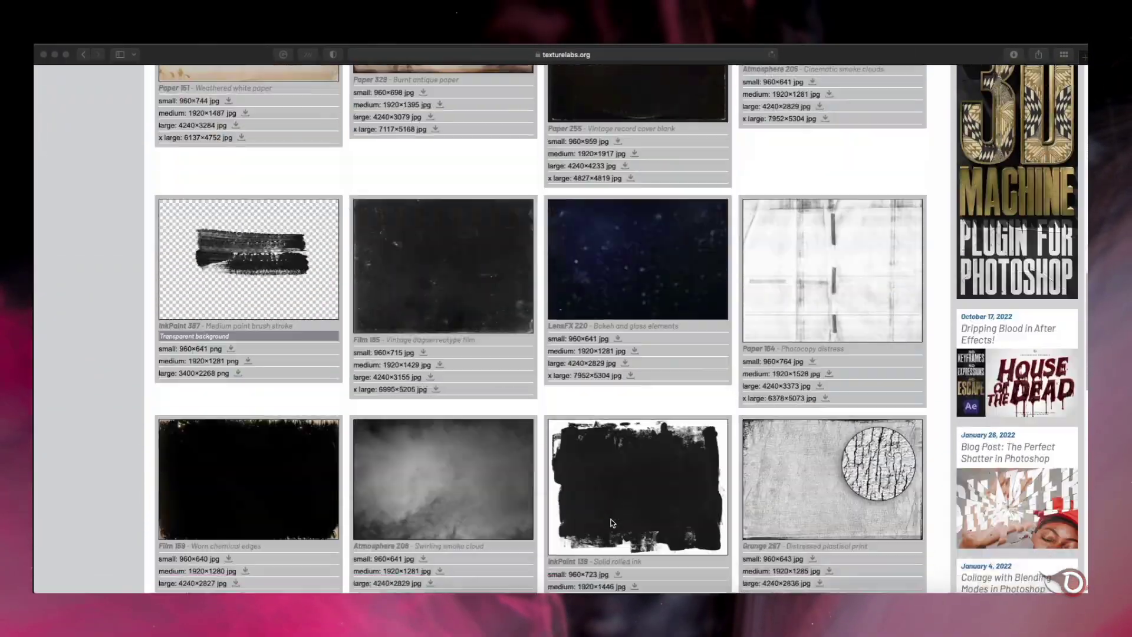
{"action": "scroll", "coordinate": [612, 522], "scroll_direction": "up", "scroll_amount": 20}
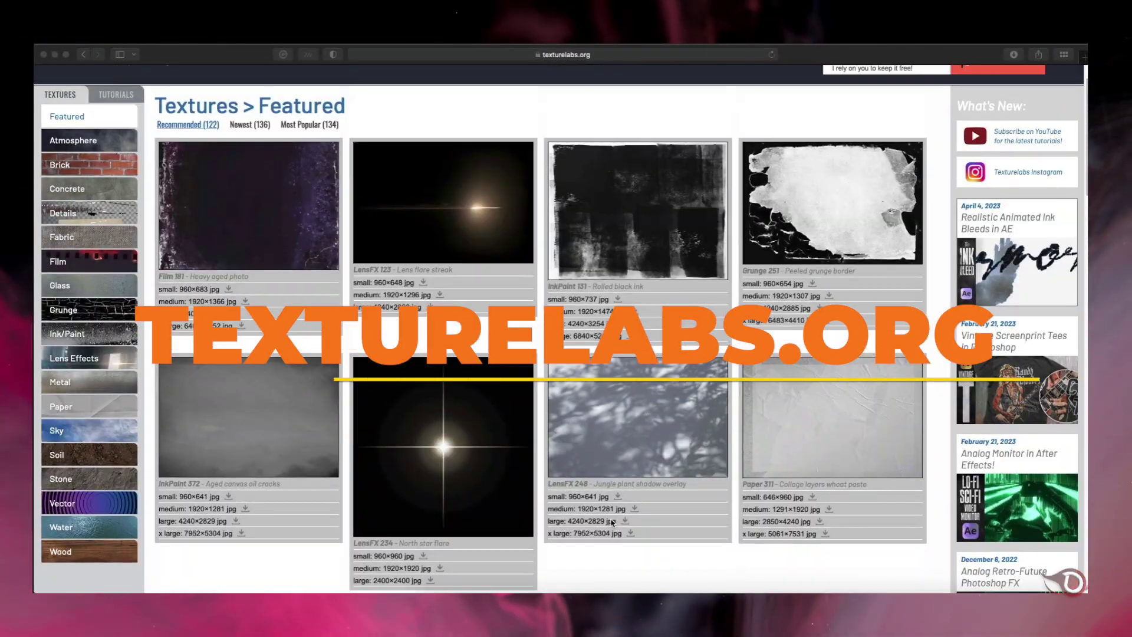
- Look through the Sky textures and the featured tutorials on texturelabs.org
{"action": "left_click", "coordinate": [62, 165]}
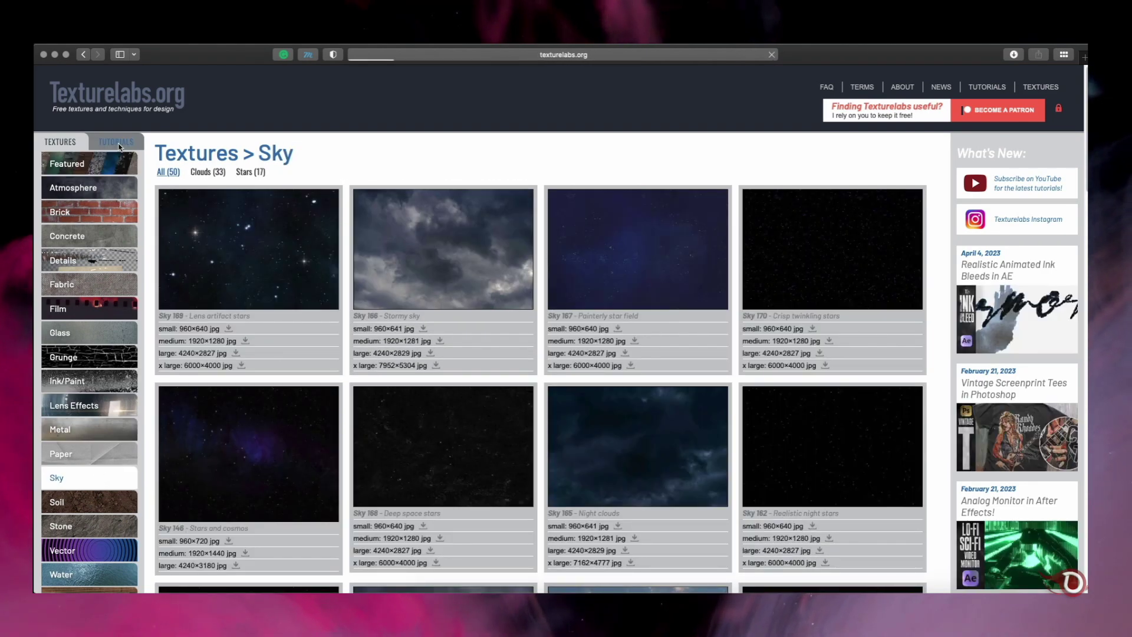
{"action": "scroll", "coordinate": [347, 438], "scroll_direction": "down", "scroll_amount": 20}
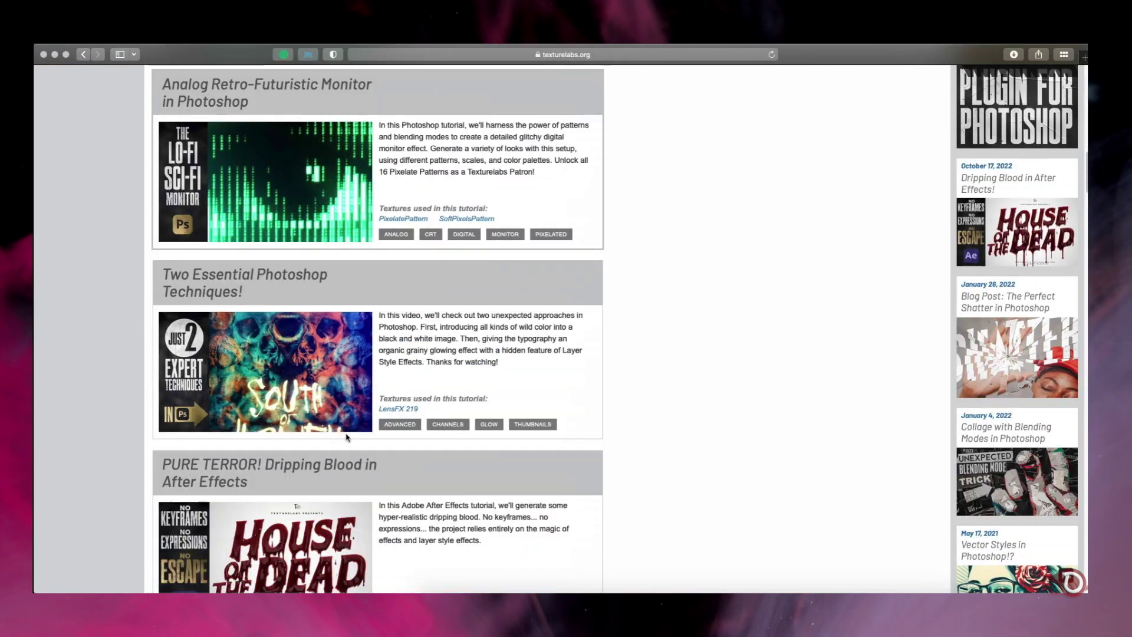
{"action": "scroll", "coordinate": [348, 438], "scroll_direction": "down", "scroll_amount": 5}
{"action": "scroll", "coordinate": [349, 434], "scroll_direction": "up", "scroll_amount": 20}
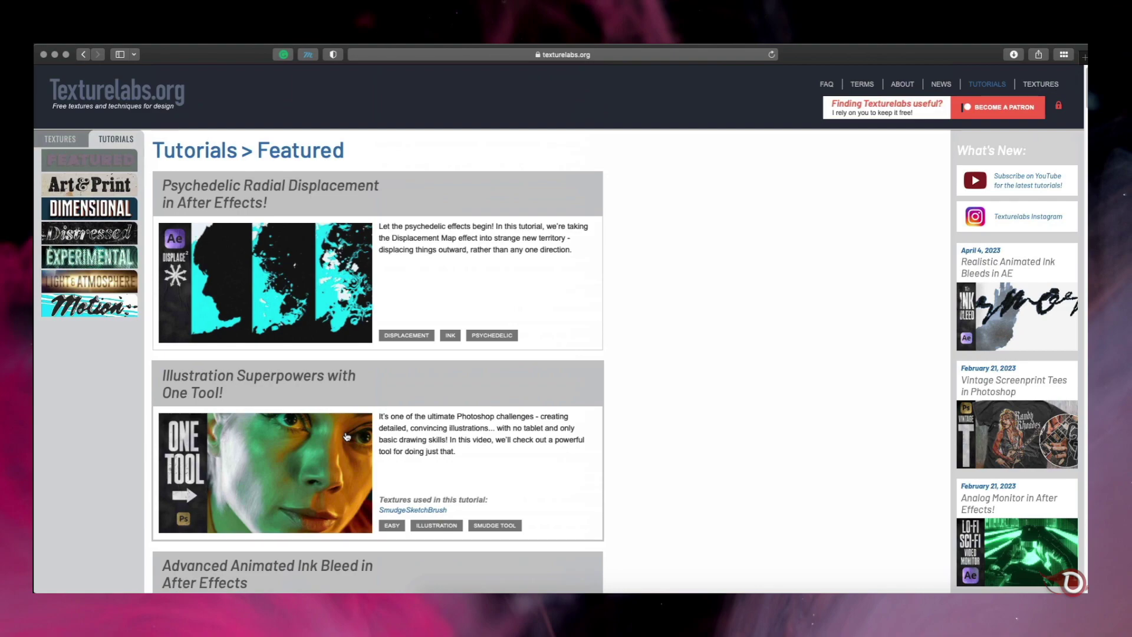
- Switch to Photoshop, select the Brush tool and open its brush presets
{"action": "left_click", "coordinate": [908, 607]}
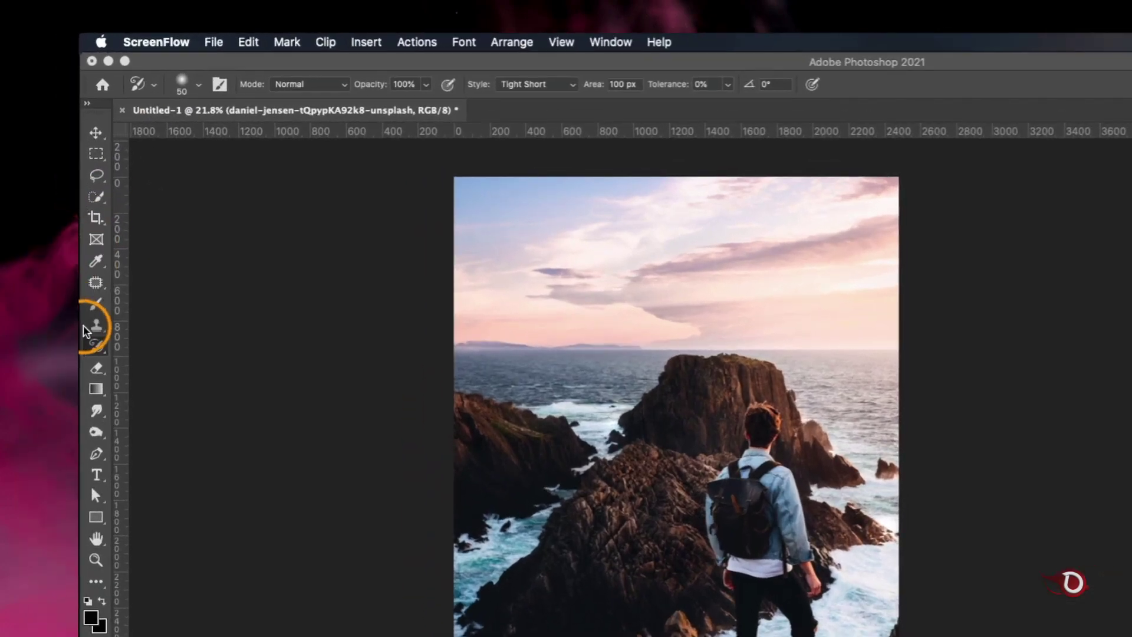
{"action": "left_click", "coordinate": [36, 219]}
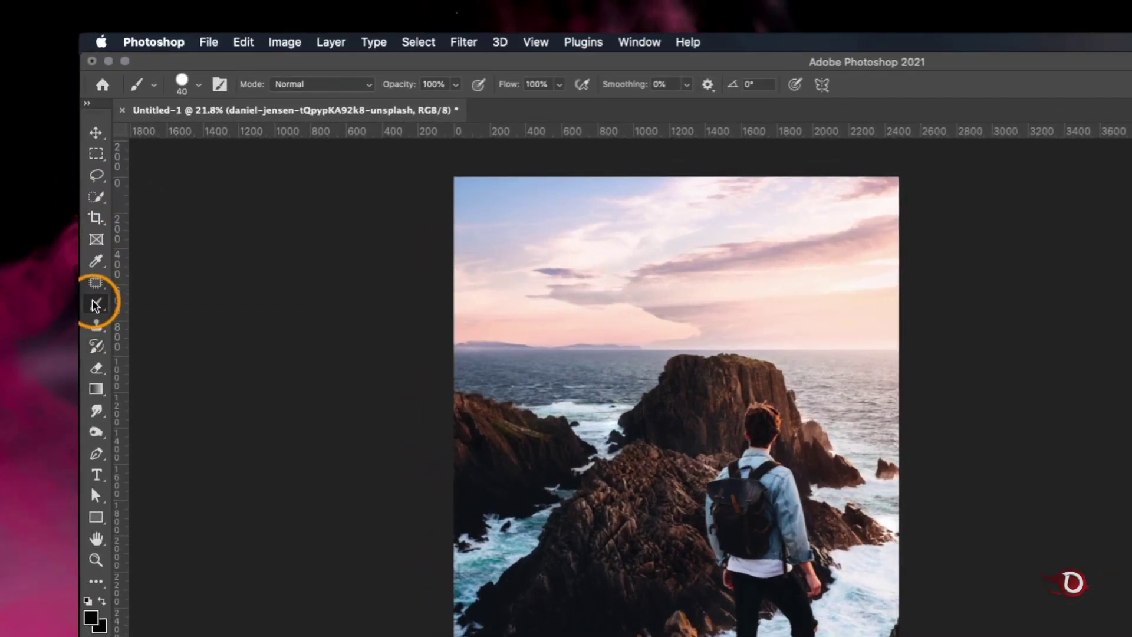
{"action": "left_click", "coordinate": [200, 86]}
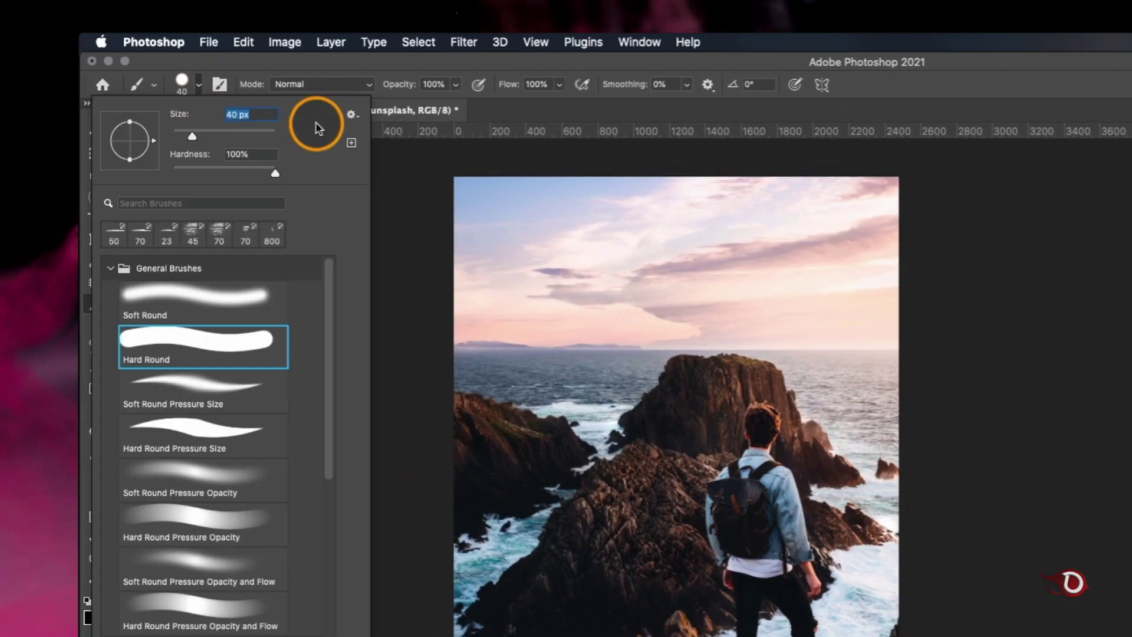
- Try to import the Texturelabs Oil Paint .abr brush file from the Downloads folder
{"action": "left_click", "coordinate": [353, 114]}
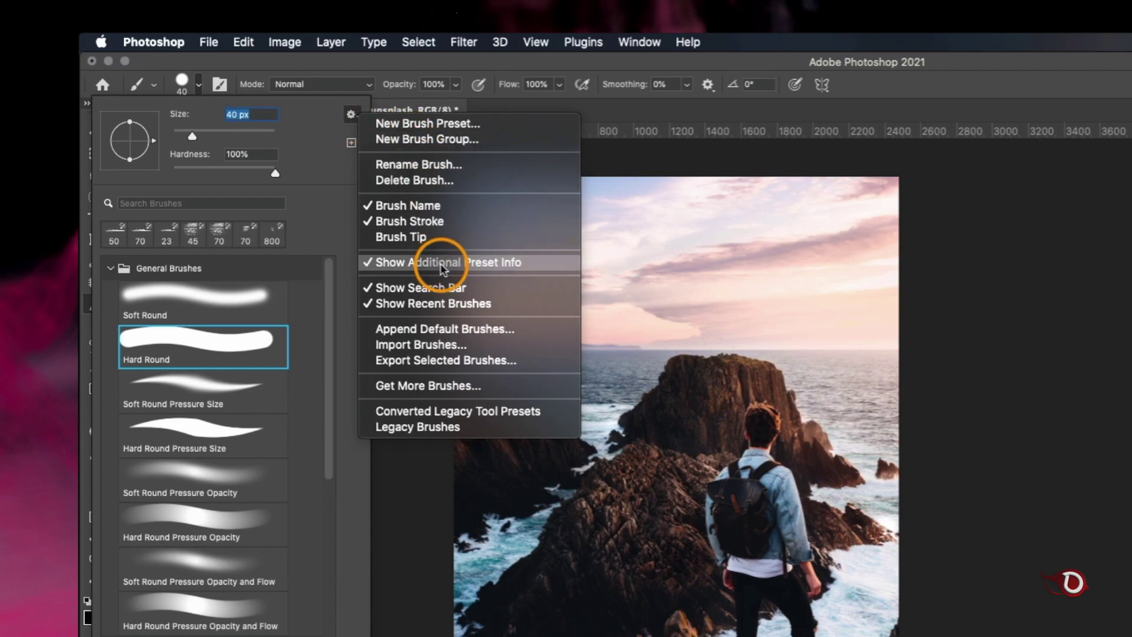
{"action": "left_click", "coordinate": [421, 344]}
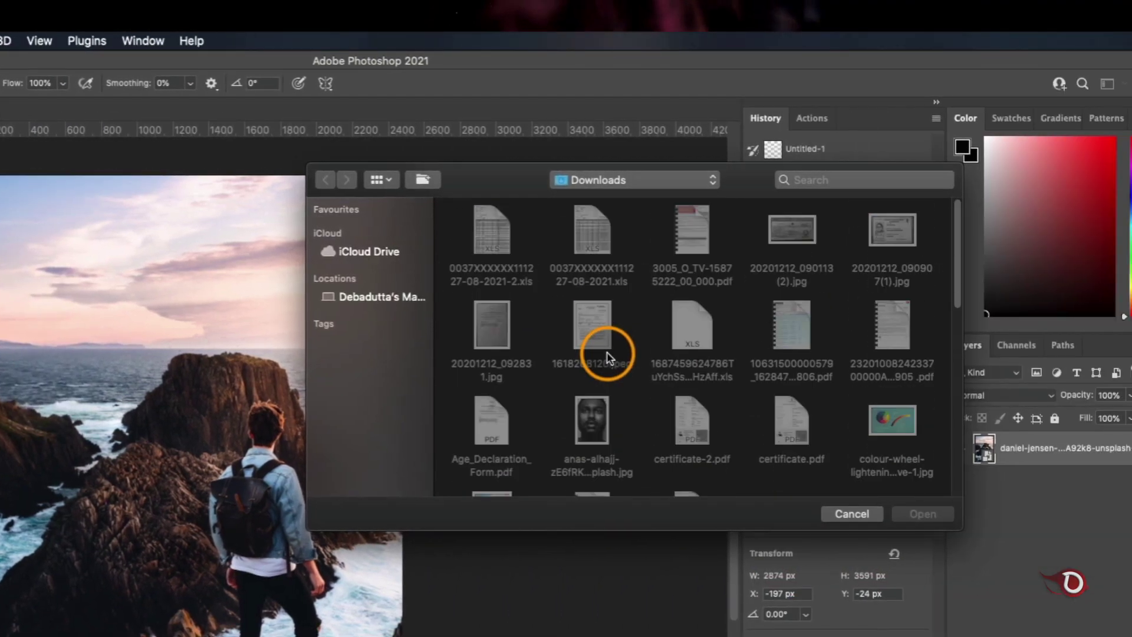
{"action": "left_click", "coordinate": [713, 182]}
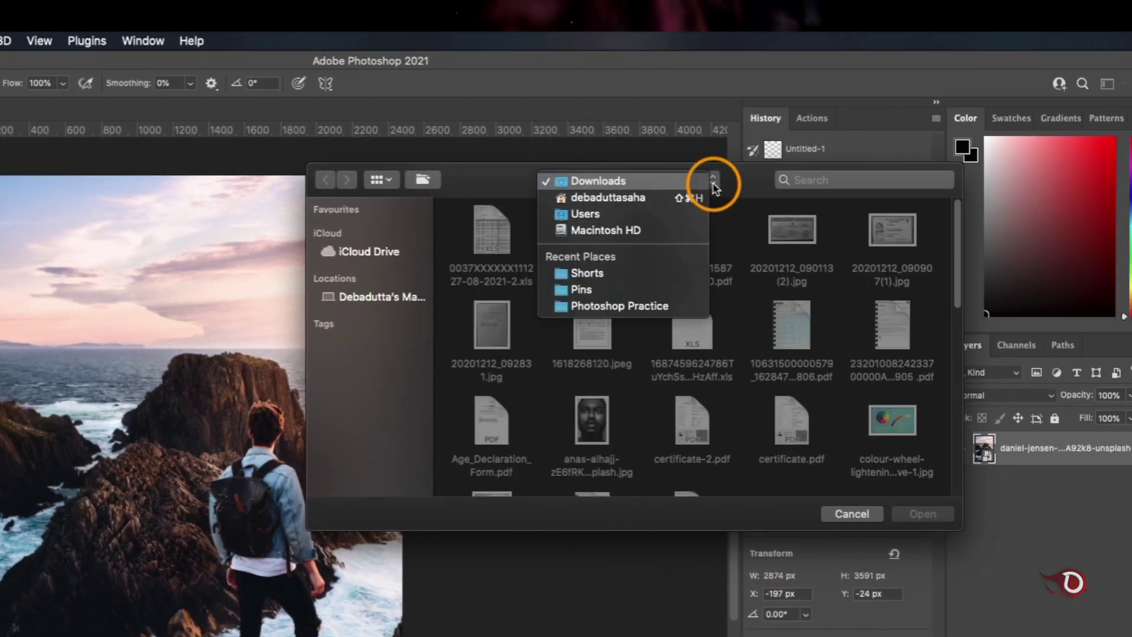
{"action": "left_click", "coordinate": [715, 188]}
{"action": "scroll", "coordinate": [652, 328], "scroll_direction": "down", "scroll_amount": 10}
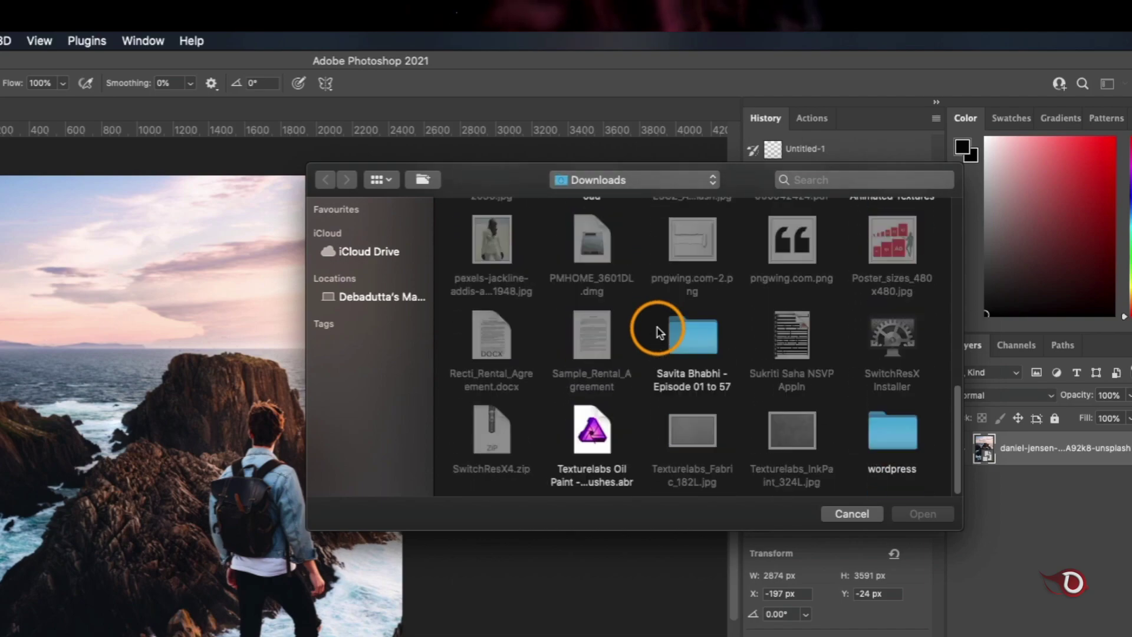
{"action": "left_click", "coordinate": [613, 481]}
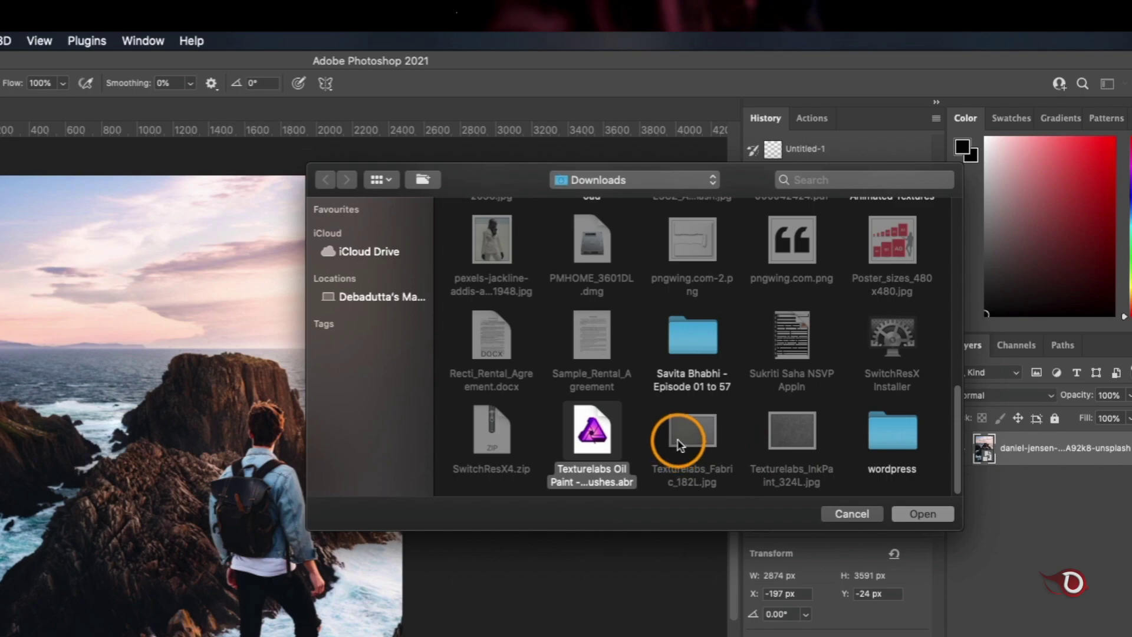
{"action": "left_click", "coordinate": [864, 514]}
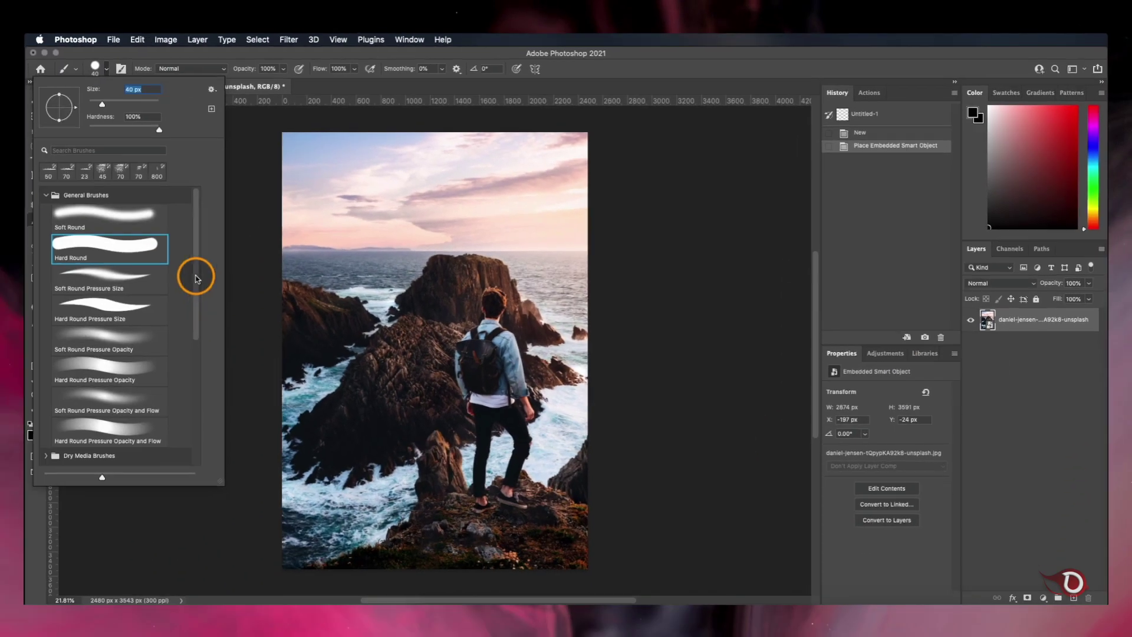
- Expand the Texturelabs Oil Paint - Art History Brushes group and choose the 1 LARGE brush
{"action": "left_click_drag", "start_coordinate": [196, 278], "coordinate": [202, 430]}
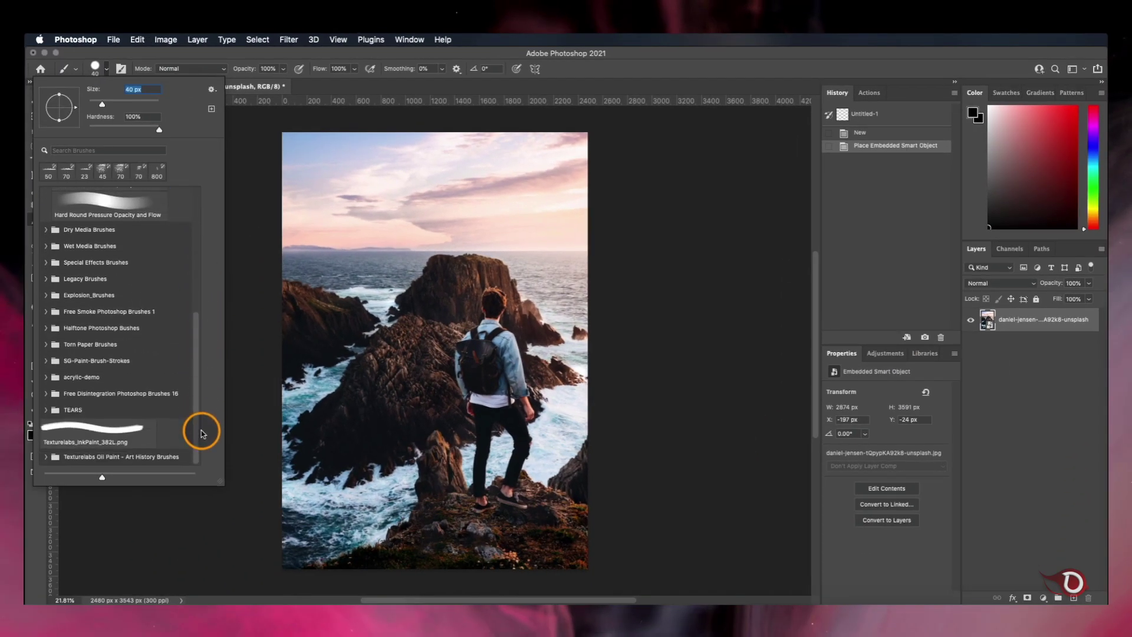
{"action": "left_click", "coordinate": [46, 456]}
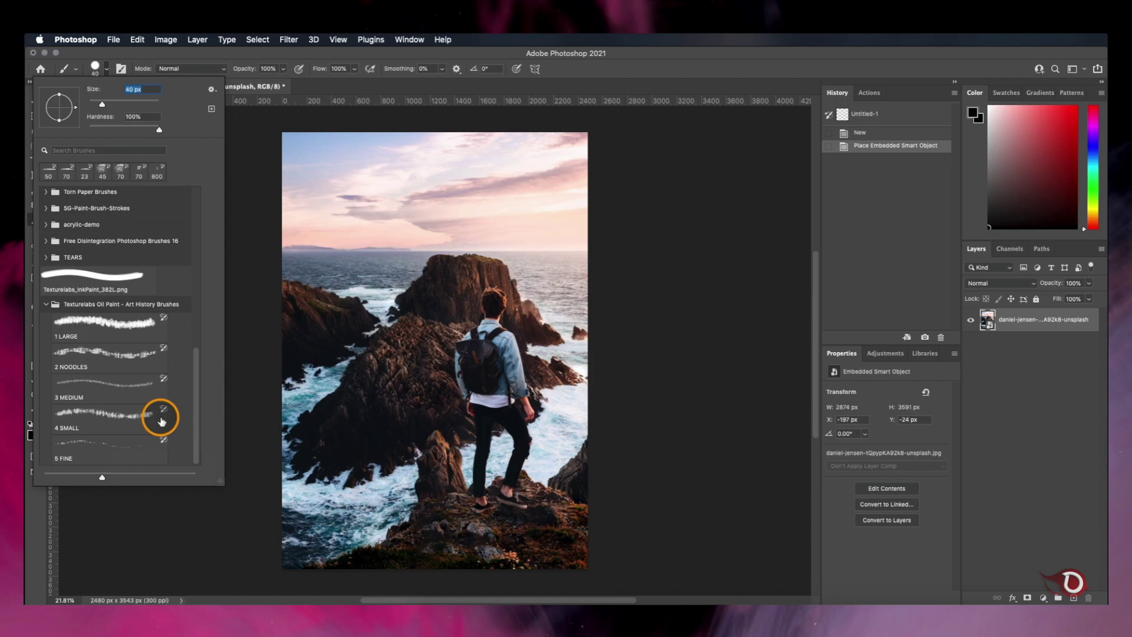
{"action": "left_click", "coordinate": [117, 323]}
{"action": "left_click", "coordinate": [269, 339]}
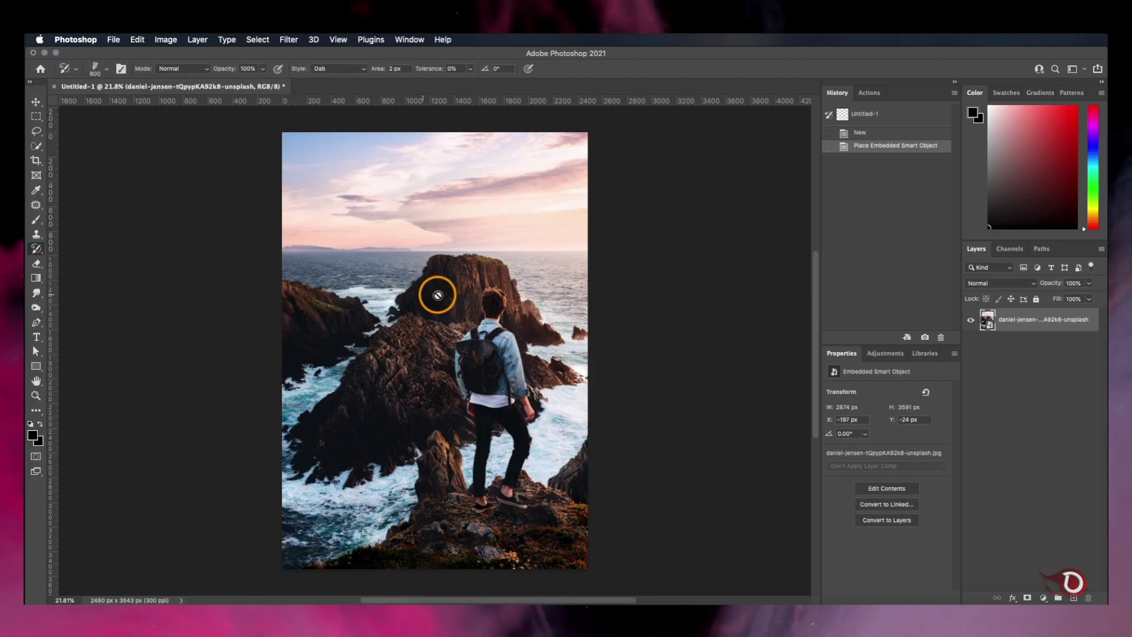
{"action": "left_click", "coordinate": [108, 70]}
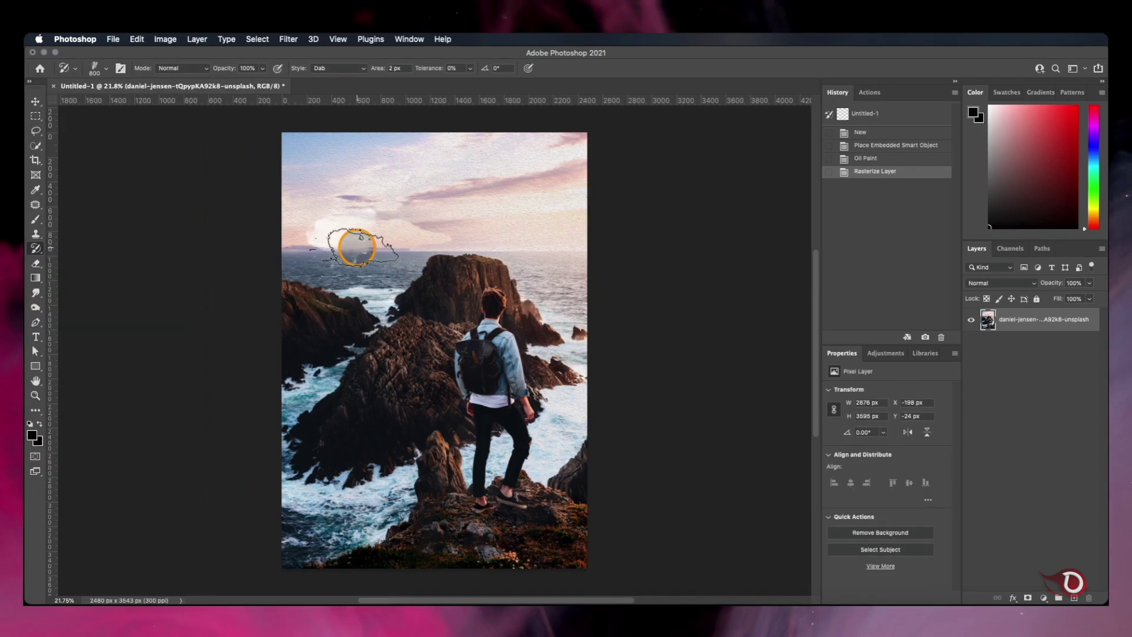
- Try the 1 LARGE Art History Brush across the sky, rock and man, and undo the stroke
{"action": "mouse_move", "coordinate": [353, 245]}
{"action": "left_mouse_down"}
{"action": "mouse_move", "coordinate": [480, 202]}
{"action": "mouse_move", "coordinate": [500, 252]}
{"action": "mouse_move", "coordinate": [459, 412]}
{"action": "mouse_move", "coordinate": [413, 416]}
{"action": "left_mouse_up"}
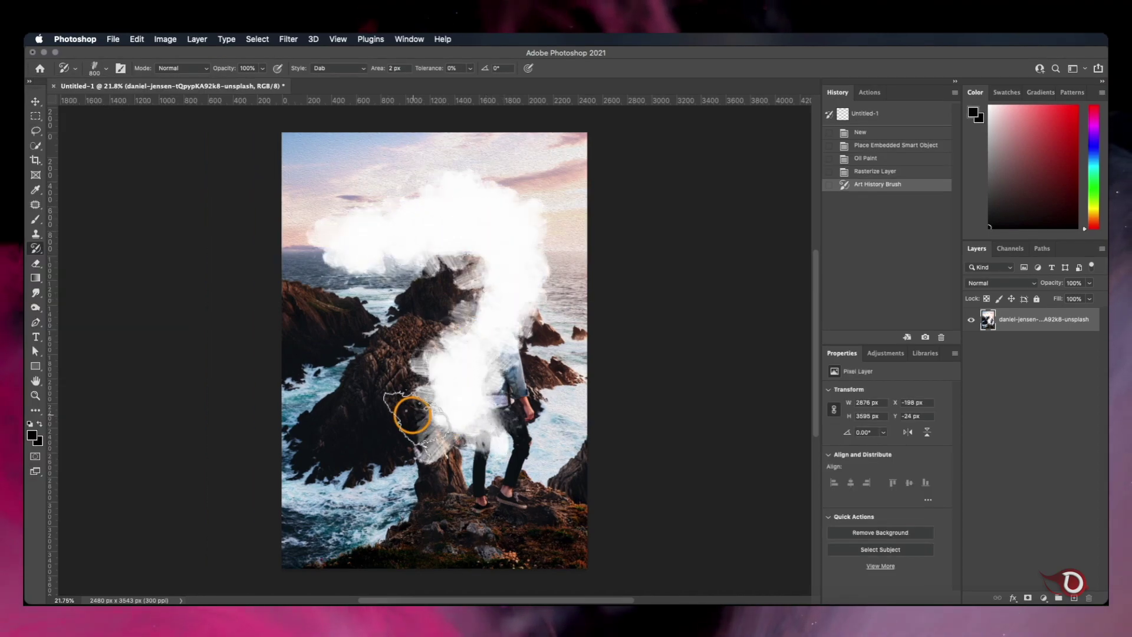
{"action": "key", "text": "super+z"}
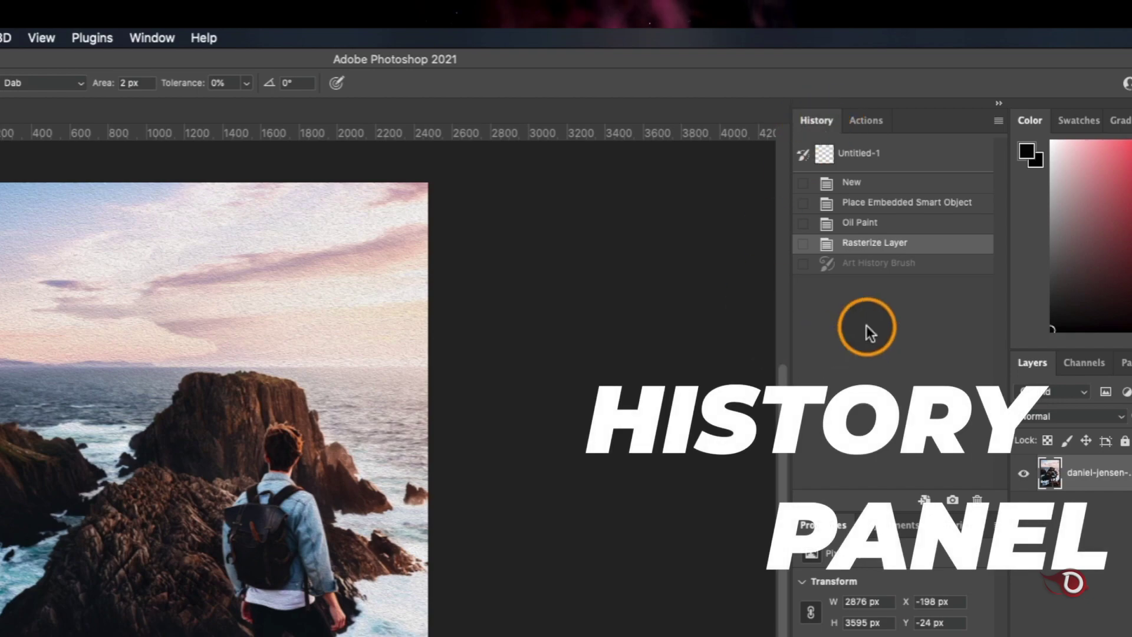
- Set the Rasterize Layer history state as the source for the history brush
{"action": "left_click", "coordinate": [155, 39]}
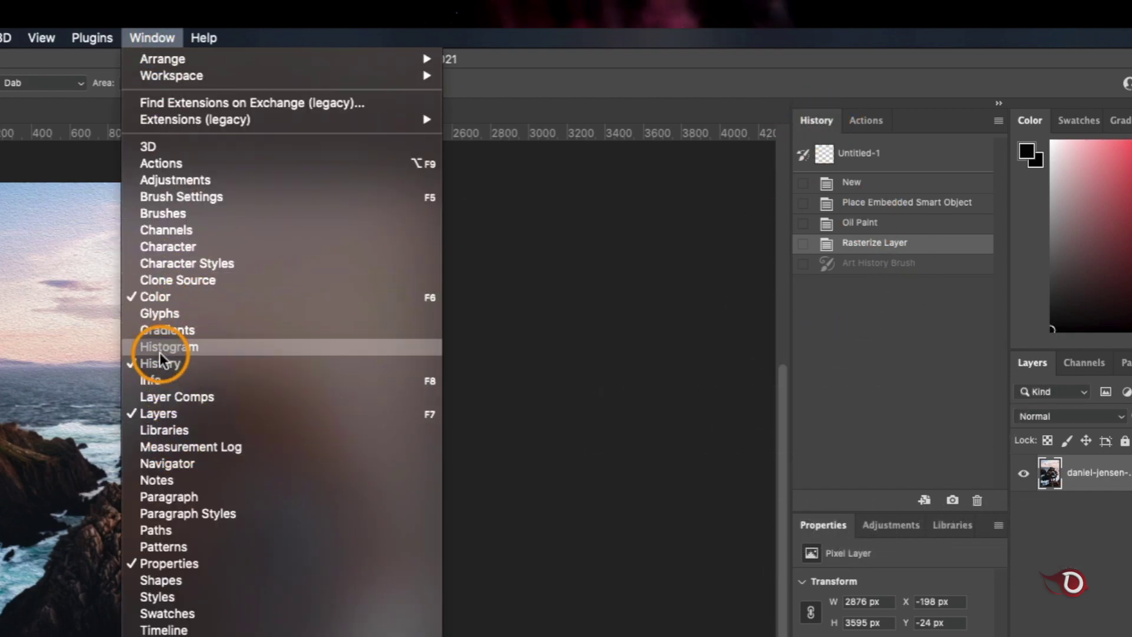
{"action": "left_click", "coordinate": [154, 38]}
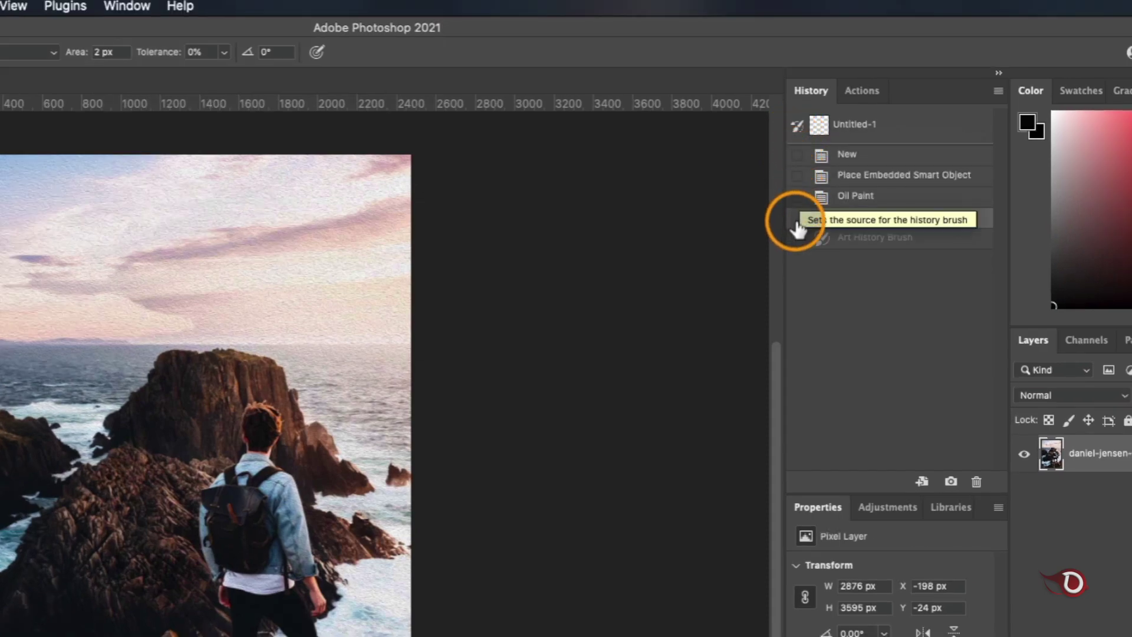
{"action": "left_click", "coordinate": [797, 218]}
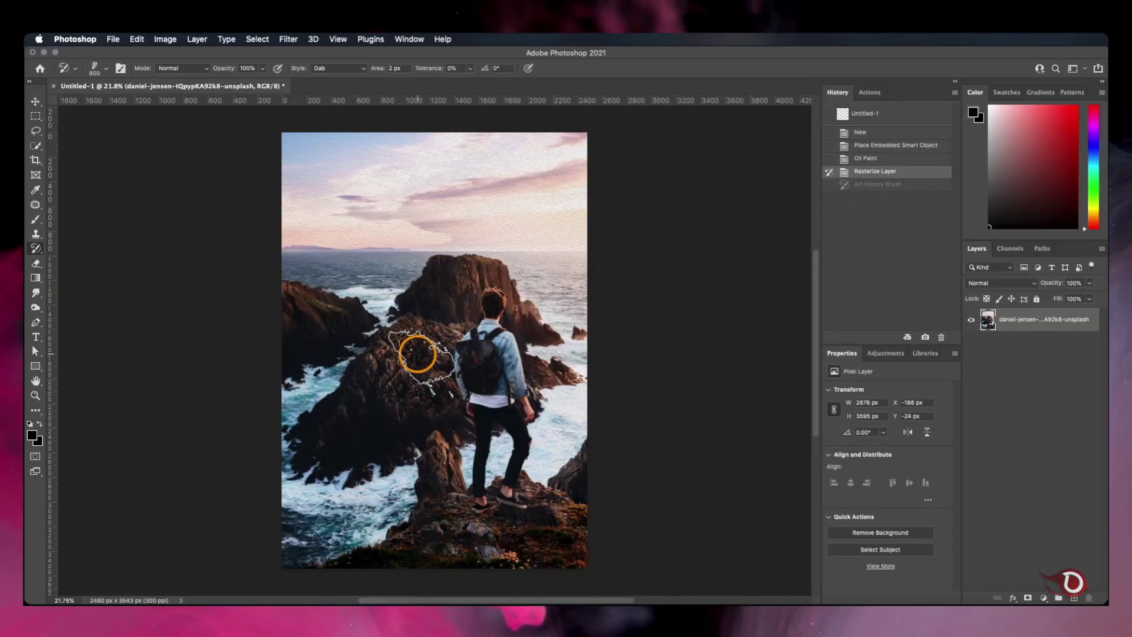
- Try painting over the whole photo with the 1 LARGE brush, and revert the image to the Rasterize Layer state
{"action": "mouse_move", "coordinate": [419, 353]}
{"action": "left_mouse_down"}
{"action": "mouse_move", "coordinate": [571, 264]}
{"action": "mouse_move", "coordinate": [557, 164]}
{"action": "mouse_move", "coordinate": [405, 155]}
{"action": "mouse_move", "coordinate": [296, 176]}
{"action": "mouse_move", "coordinate": [315, 211]}
{"action": "mouse_move", "coordinate": [429, 251]}
{"action": "mouse_move", "coordinate": [275, 288]}
{"action": "mouse_move", "coordinate": [298, 326]}
{"action": "mouse_move", "coordinate": [367, 350]}
{"action": "mouse_move", "coordinate": [300, 439]}
{"action": "mouse_move", "coordinate": [310, 466]}
{"action": "mouse_move", "coordinate": [423, 460]}
{"action": "mouse_move", "coordinate": [396, 398]}
{"action": "mouse_move", "coordinate": [494, 272]}
{"action": "mouse_move", "coordinate": [538, 326]}
{"action": "mouse_move", "coordinate": [547, 394]}
{"action": "mouse_move", "coordinate": [429, 425]}
{"action": "mouse_move", "coordinate": [531, 435]}
{"action": "mouse_move", "coordinate": [459, 519]}
{"action": "mouse_move", "coordinate": [504, 450]}
{"action": "mouse_move", "coordinate": [426, 545]}
{"action": "mouse_move", "coordinate": [397, 516]}
{"action": "mouse_move", "coordinate": [313, 537]}
{"action": "mouse_move", "coordinate": [250, 481]}
{"action": "mouse_move", "coordinate": [280, 497]}
{"action": "mouse_move", "coordinate": [429, 513]}
{"action": "mouse_move", "coordinate": [536, 508]}
{"action": "mouse_move", "coordinate": [578, 435]}
{"action": "mouse_move", "coordinate": [580, 499]}
{"action": "mouse_move", "coordinate": [459, 565]}
{"action": "left_mouse_up"}
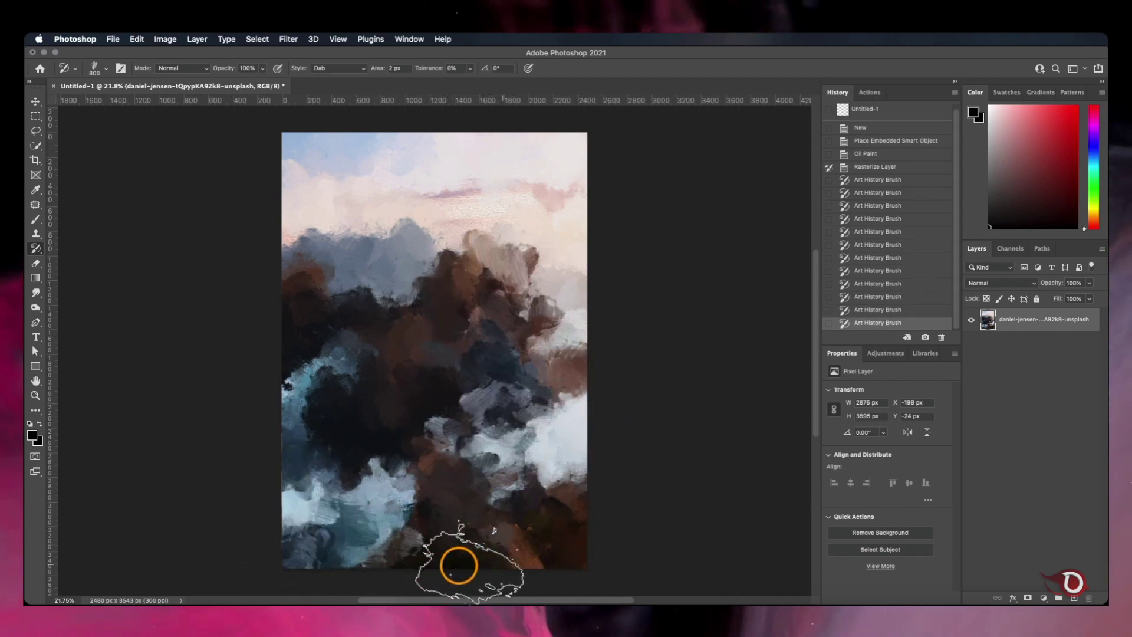
{"action": "scroll", "coordinate": [496, 351], "scroll_direction": "down", "scroll_amount": 1}
{"action": "scroll", "coordinate": [495, 351], "scroll_direction": "up", "scroll_amount": 3}
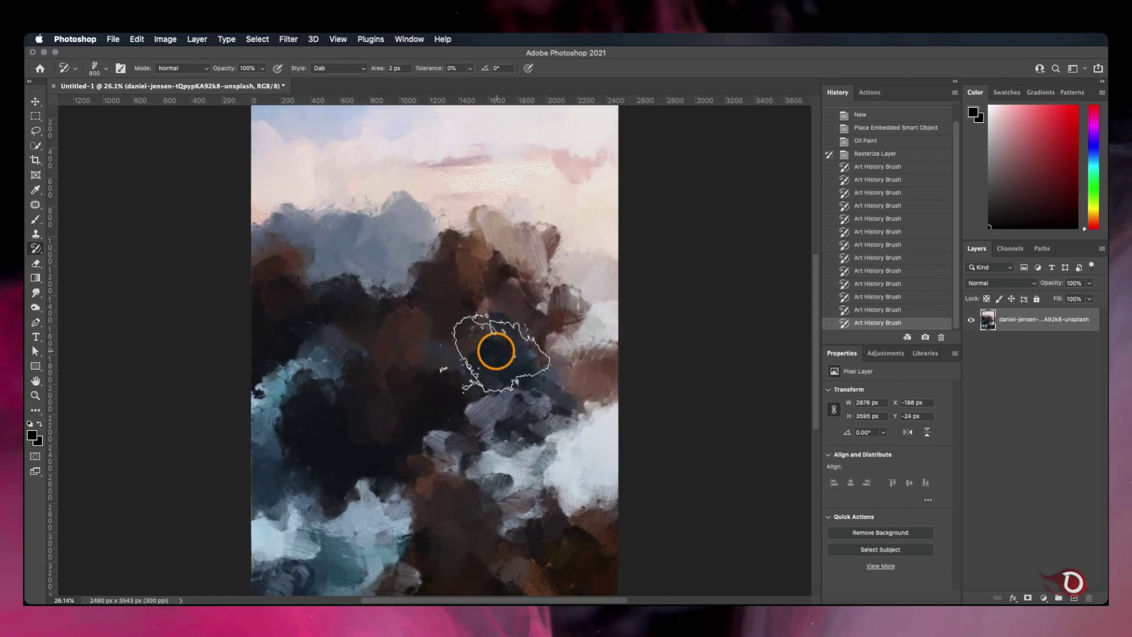
{"action": "left_click", "coordinate": [877, 153]}
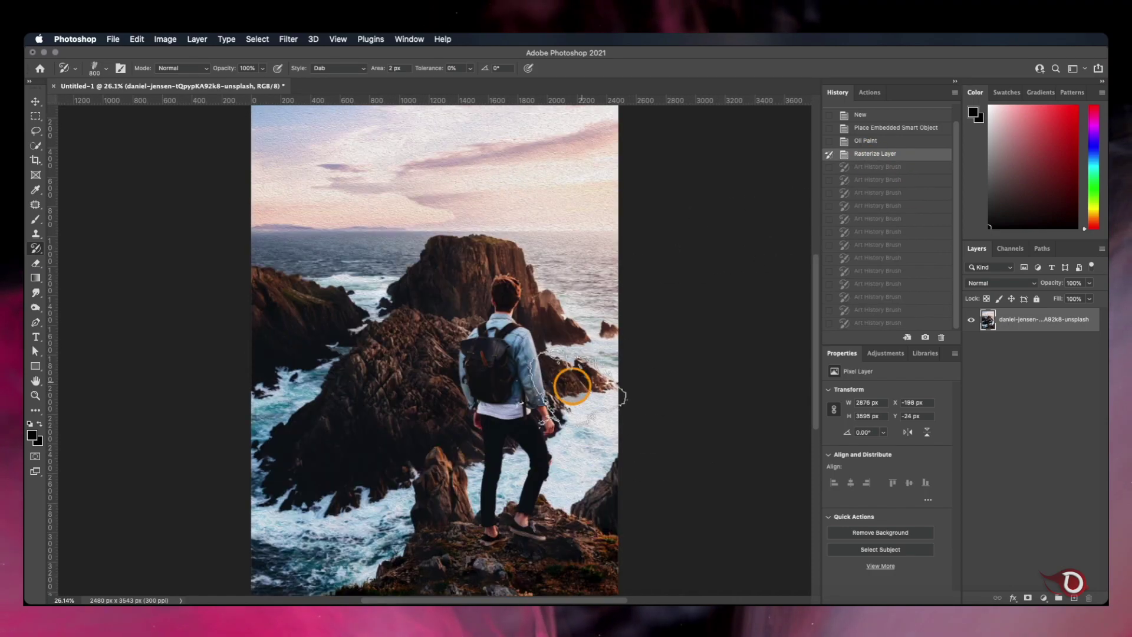
{"action": "scroll", "coordinate": [574, 380], "scroll_direction": "down", "scroll_amount": 1}
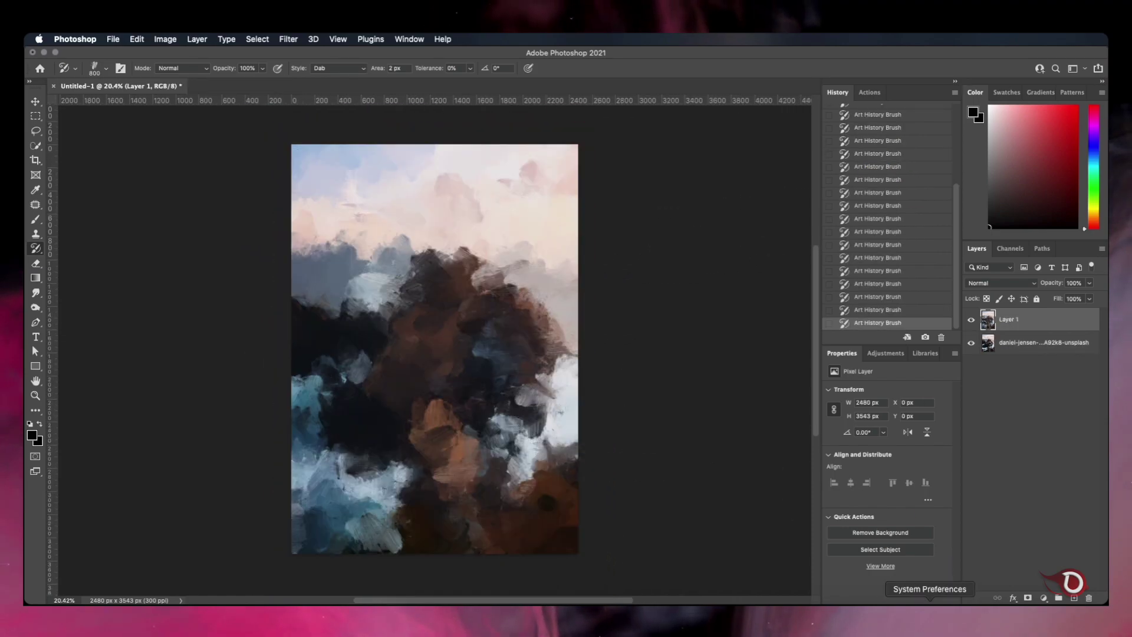
- Add a new layer above Layer 1 and choose the 2 NOODLES Art History brush
{"action": "left_click", "coordinate": [1074, 598]}
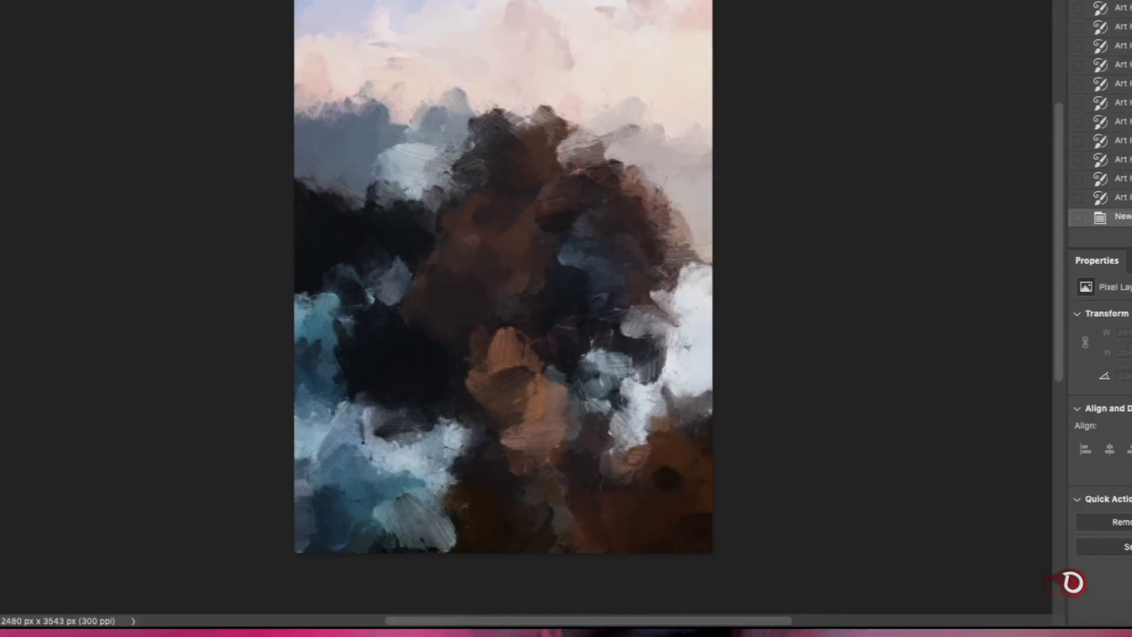
{"action": "left_click", "coordinate": [35, 323]}
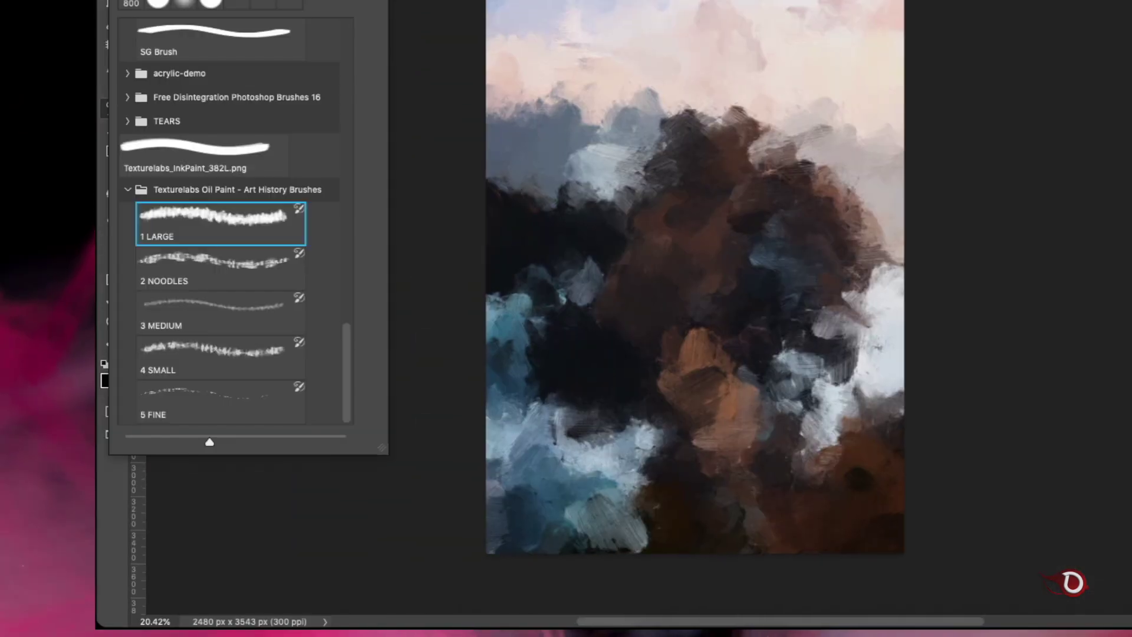
{"action": "left_click", "coordinate": [230, 272]}
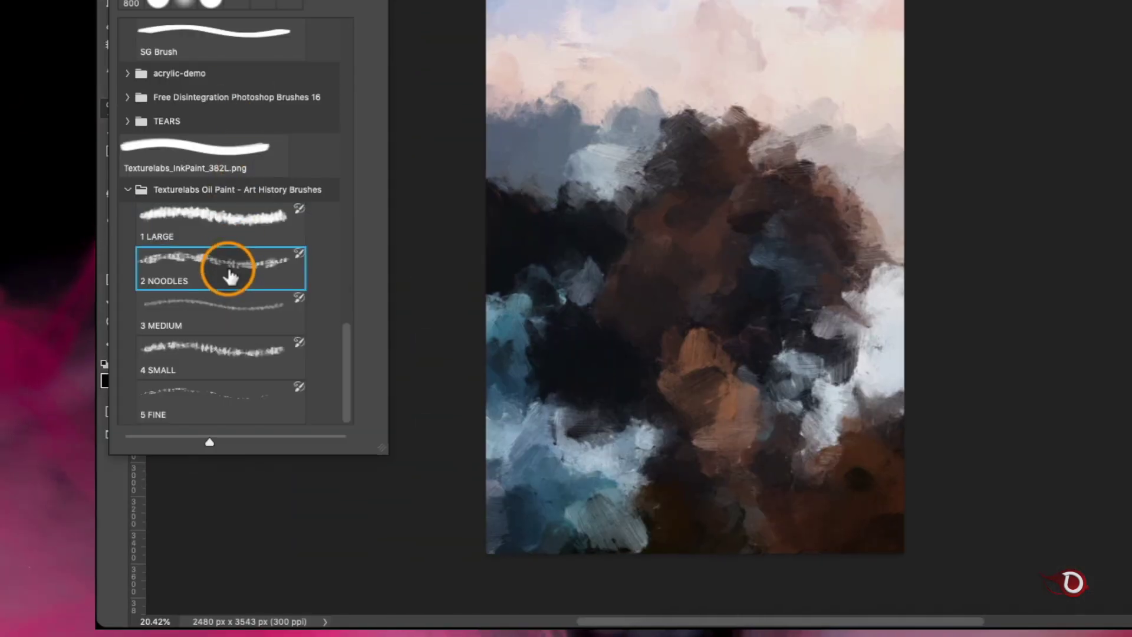
{"action": "left_click", "coordinate": [695, 257]}
- Paint over the man, cliffs, sea and sky on Layer 2 with the 2 NOODLES brush to bring back their shapes
{"action": "scroll", "coordinate": [694, 257], "scroll_direction": "up", "scroll_amount": 5}
{"action": "scroll", "coordinate": [436, 352], "scroll_direction": "up", "scroll_amount": 2}
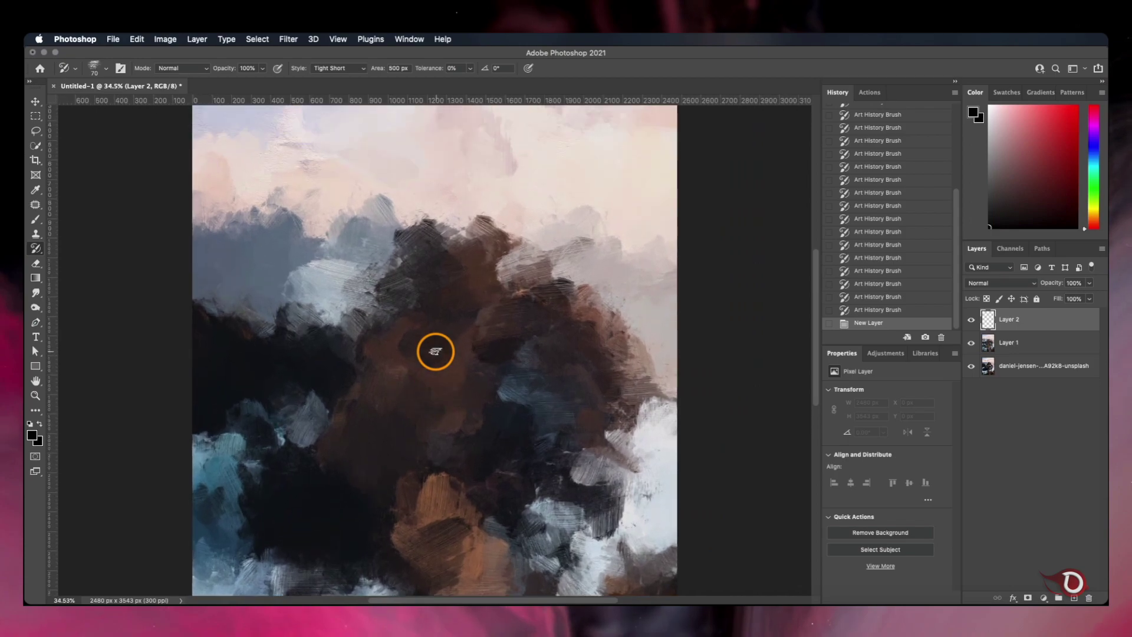
{"action": "scroll", "coordinate": [436, 351], "scroll_direction": "down", "scroll_amount": 1}
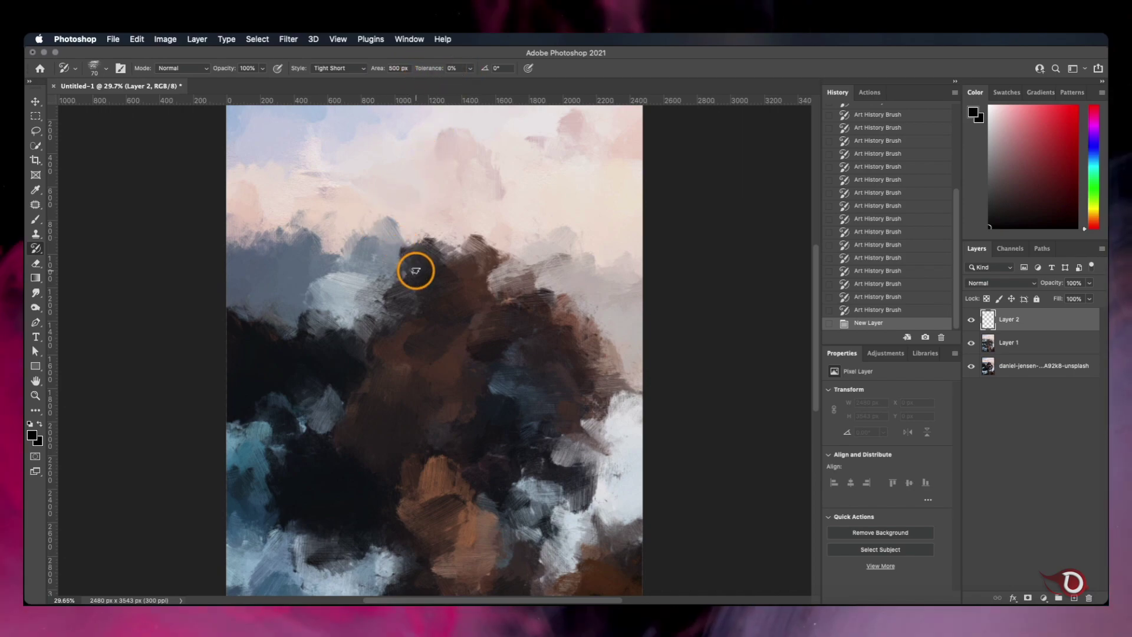
{"action": "scroll", "coordinate": [433, 364], "scroll_direction": "down", "scroll_amount": 5}
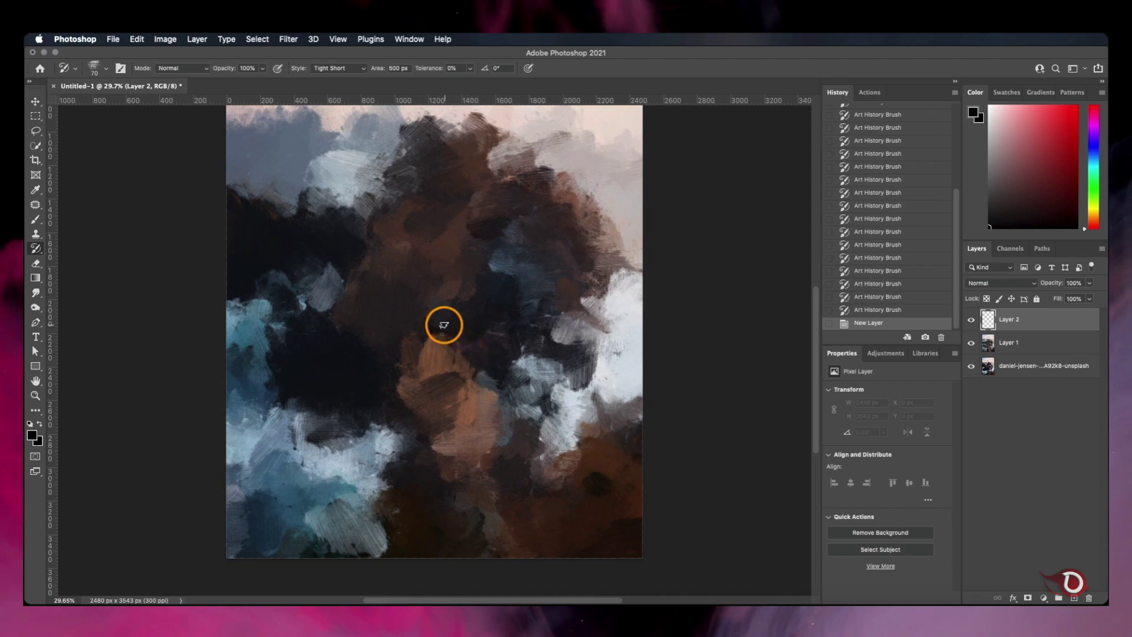
{"action": "mouse_move", "coordinate": [443, 325]}
{"action": "left_mouse_down"}
{"action": "mouse_move", "coordinate": [511, 197]}
{"action": "mouse_move", "coordinate": [555, 390]}
{"action": "mouse_move", "coordinate": [522, 468]}
{"action": "mouse_move", "coordinate": [487, 425]}
{"action": "mouse_move", "coordinate": [499, 502]}
{"action": "mouse_move", "coordinate": [440, 213]}
{"action": "mouse_move", "coordinate": [551, 175]}
{"action": "mouse_move", "coordinate": [614, 333]}
{"action": "mouse_move", "coordinate": [376, 252]}
{"action": "mouse_move", "coordinate": [280, 370]}
{"action": "mouse_move", "coordinate": [412, 396]}
{"action": "mouse_move", "coordinate": [277, 422]}
{"action": "mouse_move", "coordinate": [236, 520]}
{"action": "mouse_move", "coordinate": [358, 551]}
{"action": "mouse_move", "coordinate": [454, 463]}
{"action": "mouse_move", "coordinate": [630, 452]}
{"action": "mouse_move", "coordinate": [466, 511]}
{"action": "mouse_move", "coordinate": [471, 541]}
{"action": "left_mouse_up"}
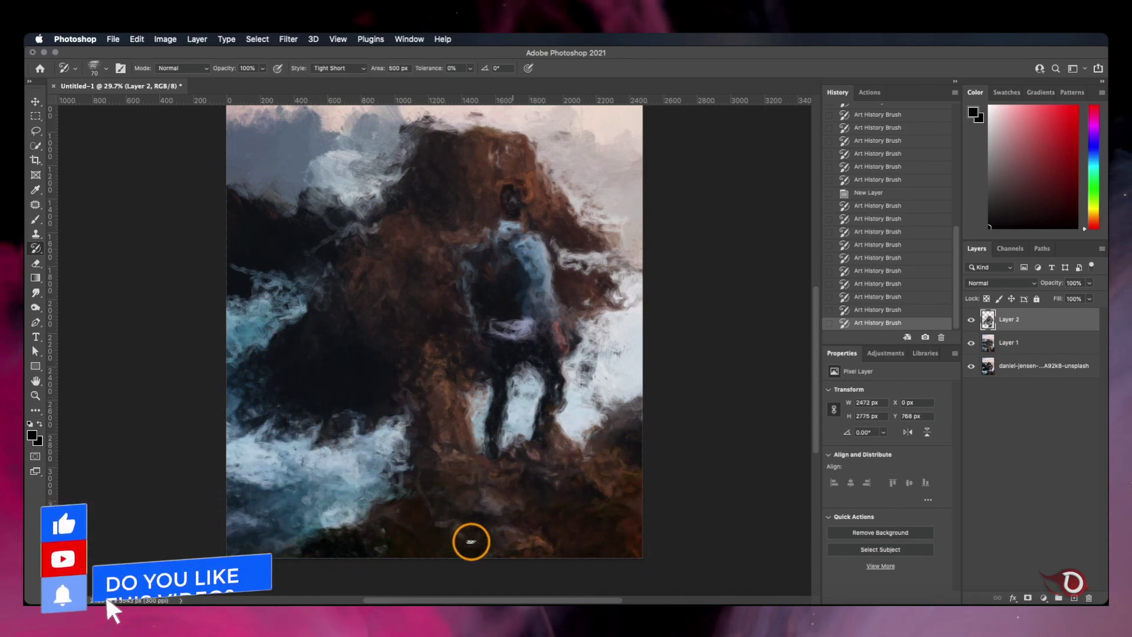
{"action": "left_click_drag", "start_coordinate": [361, 532], "coordinate": [330, 521]}
{"action": "left_click_drag", "start_coordinate": [235, 263], "coordinate": [348, 207]}
{"action": "scroll", "coordinate": [343, 217], "scroll_direction": "up", "scroll_amount": 2}
{"action": "left_click_drag", "start_coordinate": [613, 242], "coordinate": [612, 220]}
{"action": "scroll", "coordinate": [611, 220], "scroll_direction": "up", "scroll_amount": 5}
{"action": "mouse_move", "coordinate": [617, 274]}
{"action": "left_mouse_down"}
{"action": "mouse_move", "coordinate": [557, 246]}
{"action": "mouse_move", "coordinate": [451, 255]}
{"action": "mouse_move", "coordinate": [505, 326]}
{"action": "mouse_move", "coordinate": [573, 230]}
{"action": "mouse_move", "coordinate": [244, 216]}
{"action": "mouse_move", "coordinate": [406, 260]}
{"action": "mouse_move", "coordinate": [263, 347]}
{"action": "mouse_move", "coordinate": [532, 376]}
{"action": "mouse_move", "coordinate": [625, 417]}
{"action": "left_mouse_up"}
{"action": "scroll", "coordinate": [366, 370], "scroll_direction": "down", "scroll_amount": 5}
{"action": "mouse_move", "coordinate": [298, 206]}
{"action": "left_mouse_down"}
{"action": "mouse_move", "coordinate": [238, 215]}
{"action": "mouse_move", "coordinate": [283, 276]}
{"action": "mouse_move", "coordinate": [229, 383]}
{"action": "mouse_move", "coordinate": [386, 505]}
{"action": "mouse_move", "coordinate": [526, 235]}
{"action": "mouse_move", "coordinate": [528, 404]}
{"action": "mouse_move", "coordinate": [483, 320]}
{"action": "mouse_move", "coordinate": [554, 495]}
{"action": "mouse_move", "coordinate": [513, 538]}
{"action": "left_mouse_up"}
{"action": "scroll", "coordinate": [518, 535], "scroll_direction": "down", "scroll_amount": 3}
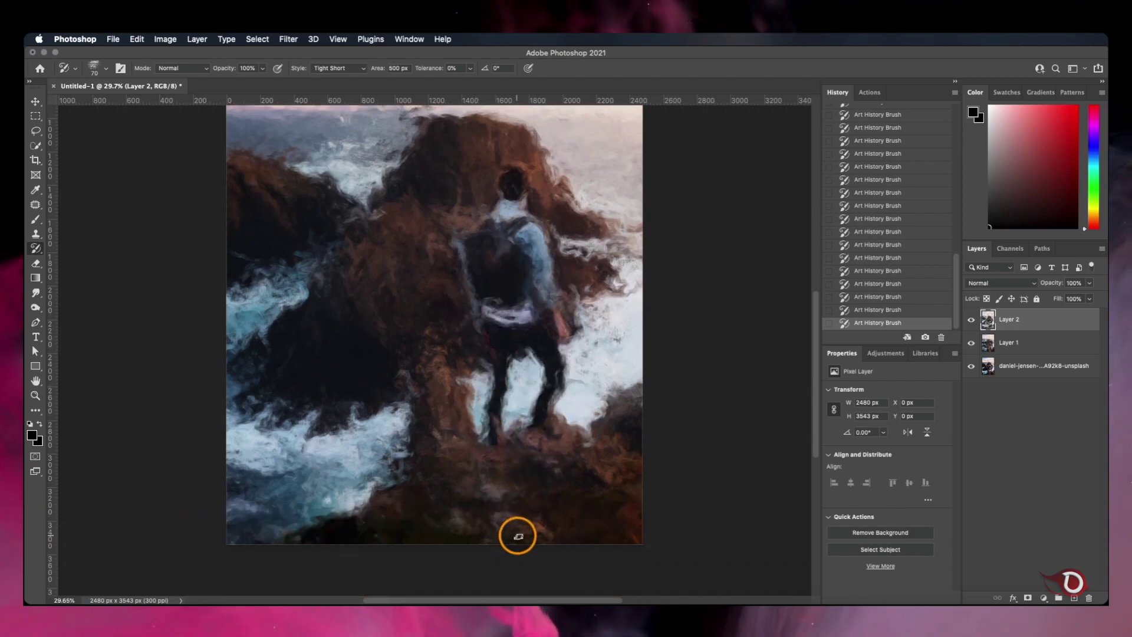
{"action": "scroll", "coordinate": [588, 395], "scroll_direction": "up", "scroll_amount": 3}
{"action": "scroll", "coordinate": [589, 396], "scroll_direction": "down", "scroll_amount": 5}
{"action": "scroll", "coordinate": [589, 397], "scroll_direction": "up", "scroll_amount": 2}
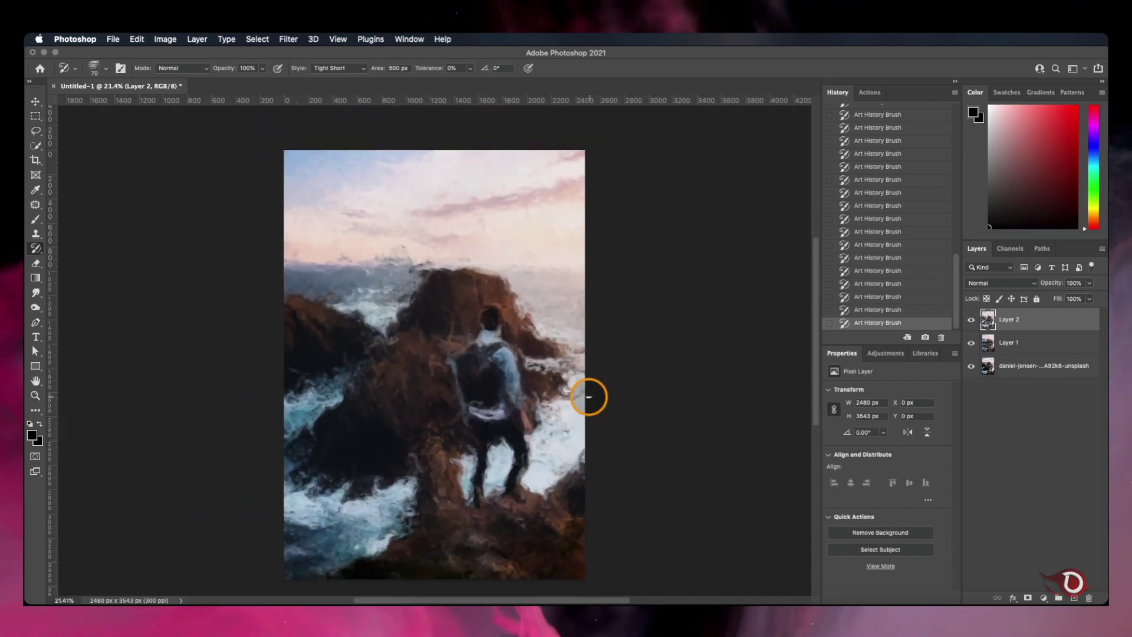
- Add a new layer above Layer 2 and choose the 3 MEDIUM Art History brush
{"action": "left_click", "coordinate": [1073, 597]}
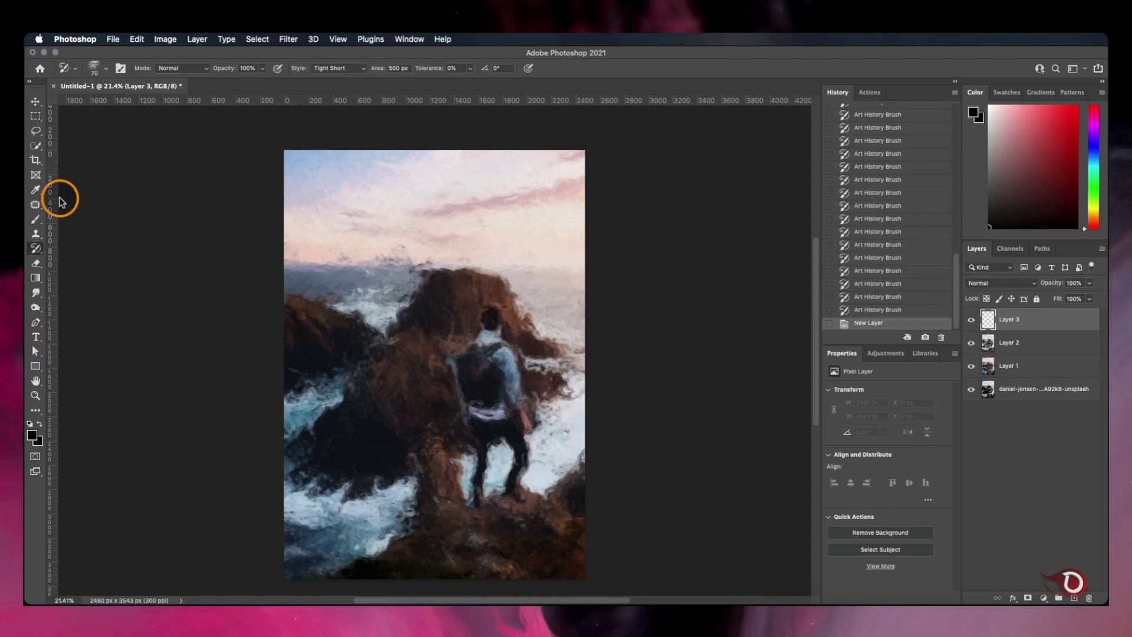
{"action": "left_click", "coordinate": [103, 71]}
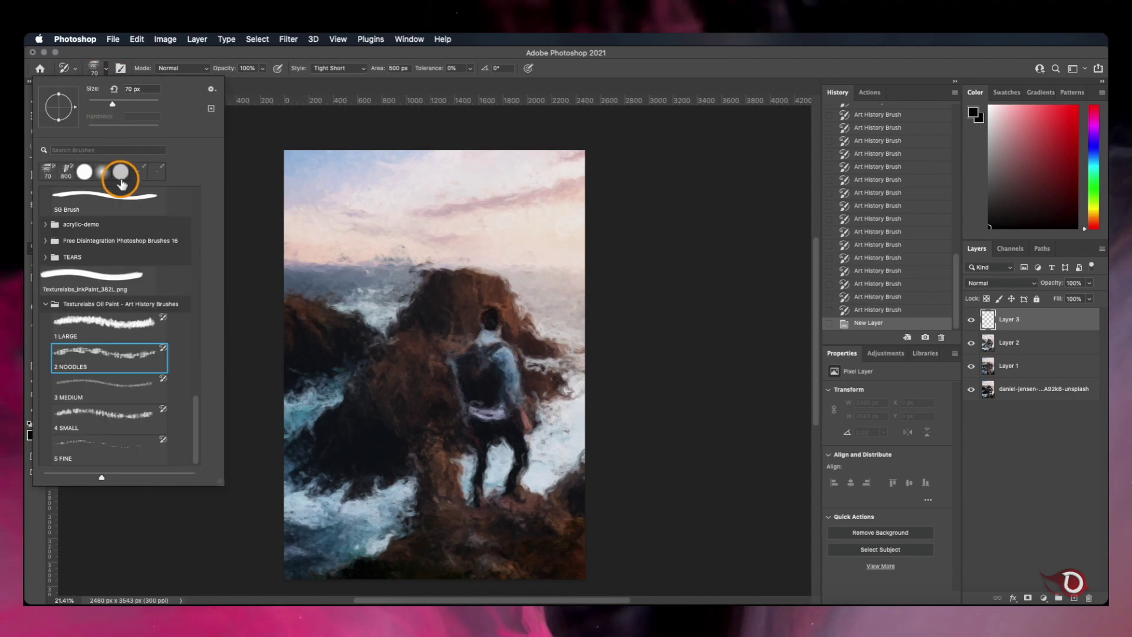
{"action": "left_click", "coordinate": [112, 391]}
- Paint over the cliff peak, nearby waves and the man's backpack on Layer 3 with the 3 MEDIUM brush
{"action": "scroll", "coordinate": [448, 377], "scroll_direction": "up", "scroll_amount": 5}
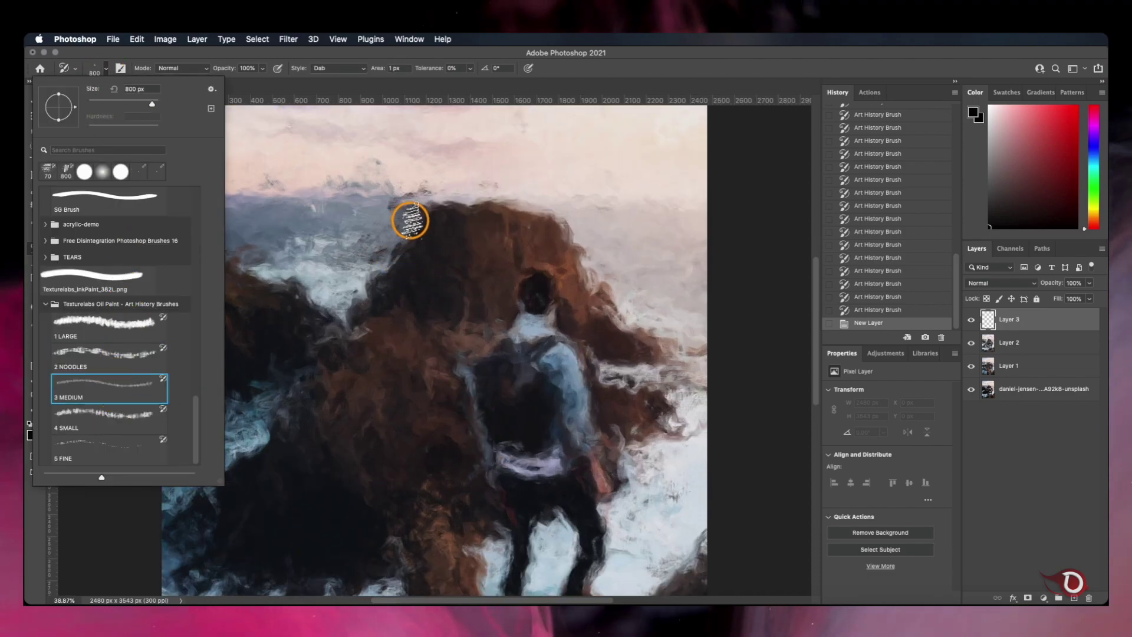
{"action": "mouse_move", "coordinate": [410, 221]}
{"action": "left_mouse_down"}
{"action": "mouse_move", "coordinate": [390, 268]}
{"action": "mouse_move", "coordinate": [401, 290]}
{"action": "left_mouse_up"}
{"action": "mouse_move", "coordinate": [455, 217]}
{"action": "left_mouse_down"}
{"action": "mouse_move", "coordinate": [549, 231]}
{"action": "mouse_move", "coordinate": [600, 282]}
{"action": "left_mouse_up"}
{"action": "scroll", "coordinate": [654, 373], "scroll_direction": "down", "scroll_amount": 3}
{"action": "mouse_move", "coordinate": [664, 352]}
{"action": "left_mouse_down"}
{"action": "mouse_move", "coordinate": [617, 307]}
{"action": "mouse_move", "coordinate": [656, 373]}
{"action": "mouse_move", "coordinate": [618, 325]}
{"action": "mouse_move", "coordinate": [619, 358]}
{"action": "left_mouse_up"}
{"action": "left_click_drag", "start_coordinate": [506, 343], "coordinate": [518, 307]}
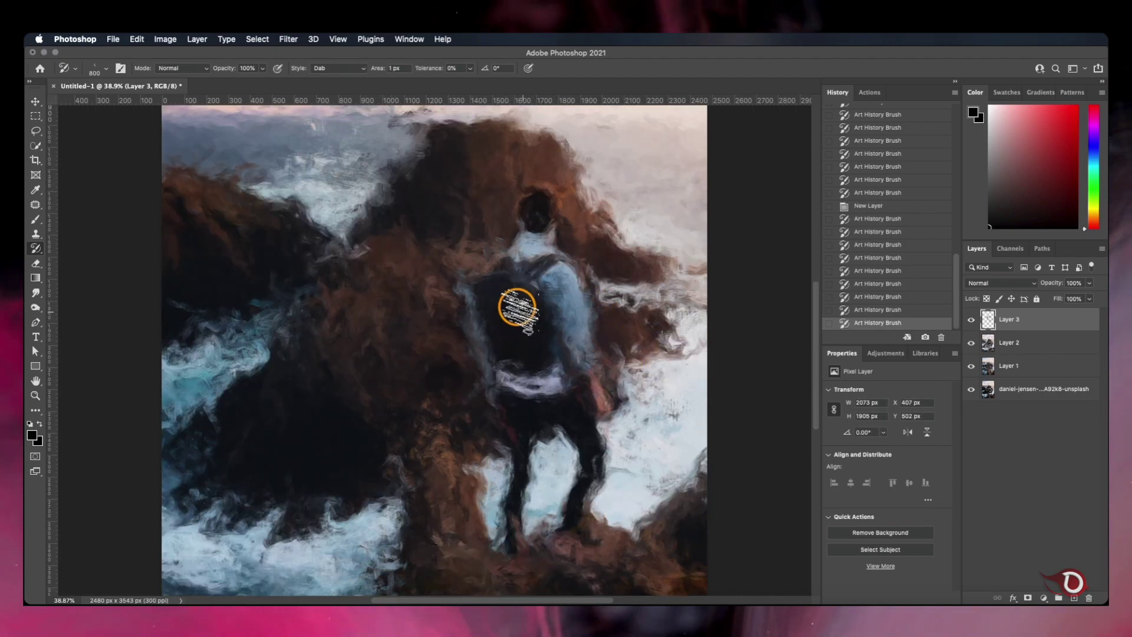
- Paint over the lower rocks, the ground around the man's feet and the foreground water with the 3 MEDIUM brush
{"action": "scroll", "coordinate": [506, 412], "scroll_direction": "down", "scroll_amount": 6}
{"action": "left_click_drag", "start_coordinate": [450, 300], "coordinate": [442, 345]}
{"action": "left_click_drag", "start_coordinate": [435, 388], "coordinate": [413, 430]}
{"action": "mouse_move", "coordinate": [394, 454]}
{"action": "left_mouse_down"}
{"action": "mouse_move", "coordinate": [373, 481]}
{"action": "mouse_move", "coordinate": [290, 512]}
{"action": "left_mouse_up"}
{"action": "mouse_move", "coordinate": [507, 483]}
{"action": "left_mouse_down"}
{"action": "mouse_move", "coordinate": [591, 460]}
{"action": "mouse_move", "coordinate": [612, 435]}
{"action": "left_mouse_up"}
{"action": "left_click_drag", "start_coordinate": [654, 383], "coordinate": [698, 337]}
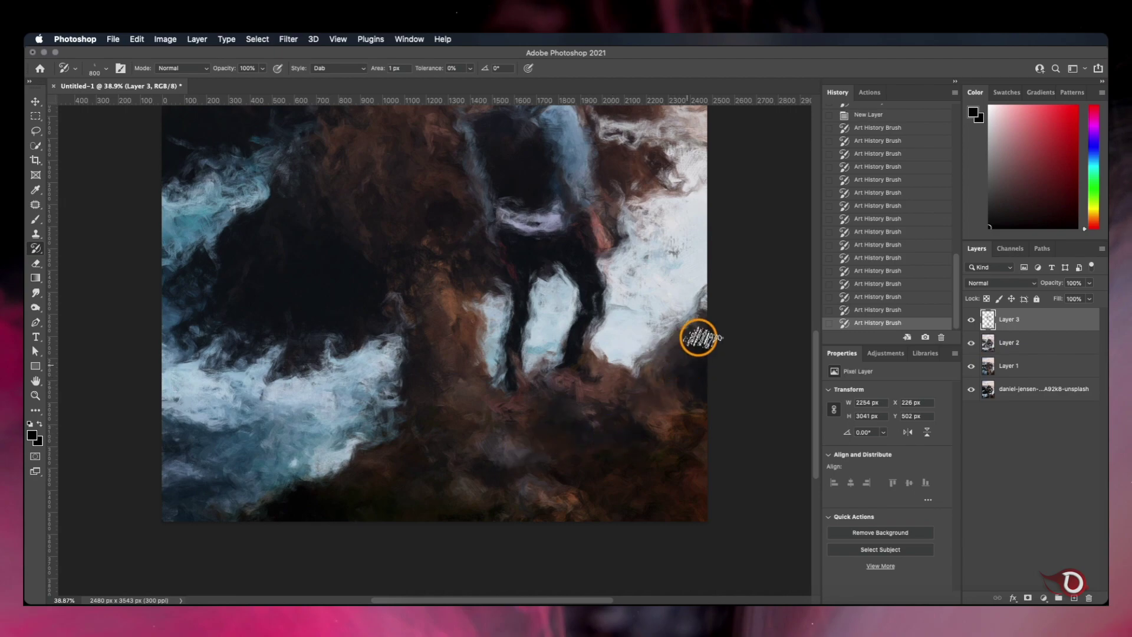
{"action": "mouse_move", "coordinate": [695, 451]}
{"action": "left_mouse_down"}
{"action": "mouse_move", "coordinate": [515, 510]}
{"action": "mouse_move", "coordinate": [199, 507]}
{"action": "mouse_move", "coordinate": [267, 496]}
{"action": "mouse_move", "coordinate": [221, 439]}
{"action": "mouse_move", "coordinate": [167, 510]}
{"action": "left_mouse_up"}
- Paint over the remaining dark cliffs, the distant sea and the sky on Layer 3 with the 3 MEDIUM brush
{"action": "scroll", "coordinate": [236, 413], "scroll_direction": "up", "scroll_amount": 4}
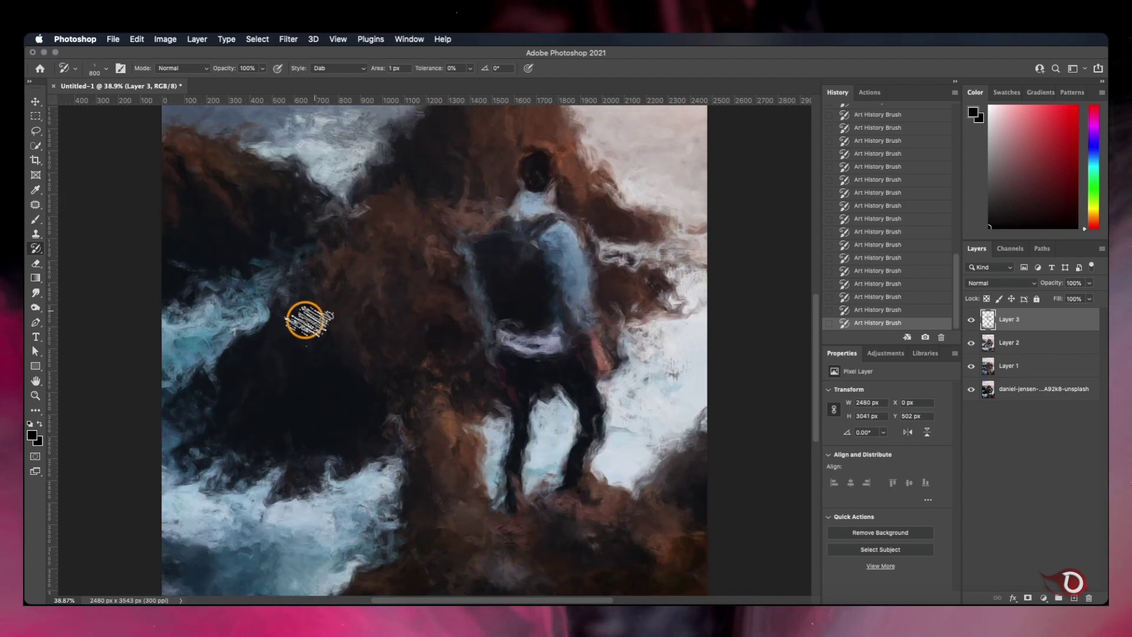
{"action": "scroll", "coordinate": [343, 413], "scroll_direction": "up", "scroll_amount": 3}
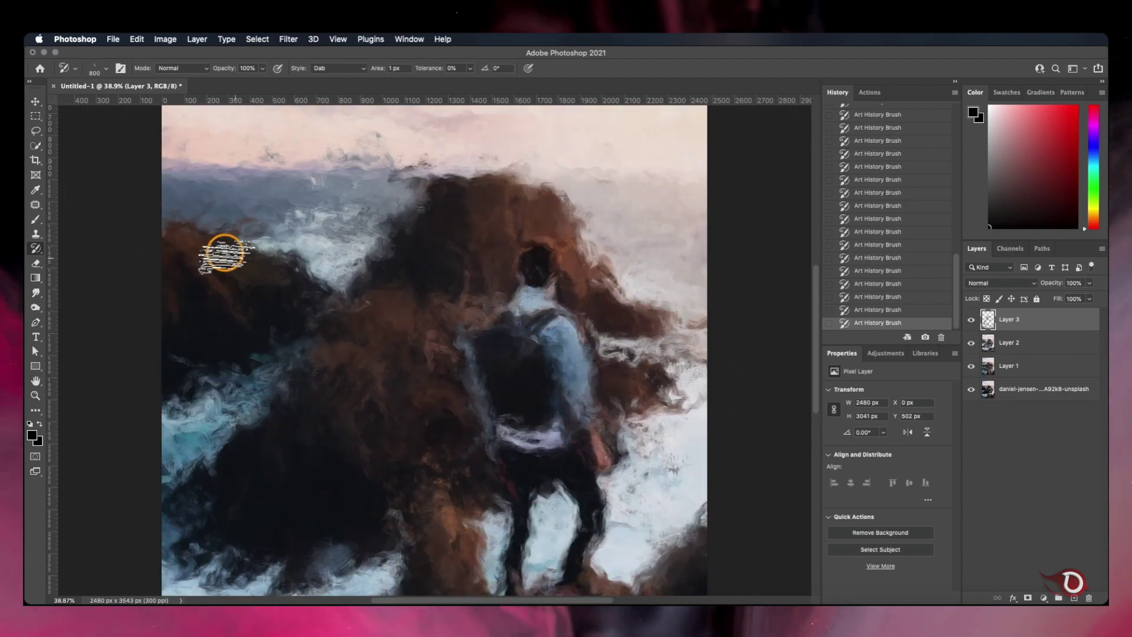
{"action": "scroll", "coordinate": [318, 284], "scroll_direction": "up", "scroll_amount": 12}
{"action": "scroll", "coordinate": [406, 368], "scroll_direction": "down", "scroll_amount": 1}
{"action": "mouse_move", "coordinate": [405, 368]}
{"action": "left_mouse_down"}
{"action": "mouse_move", "coordinate": [673, 296]}
{"action": "mouse_move", "coordinate": [217, 348]}
{"action": "left_mouse_up"}
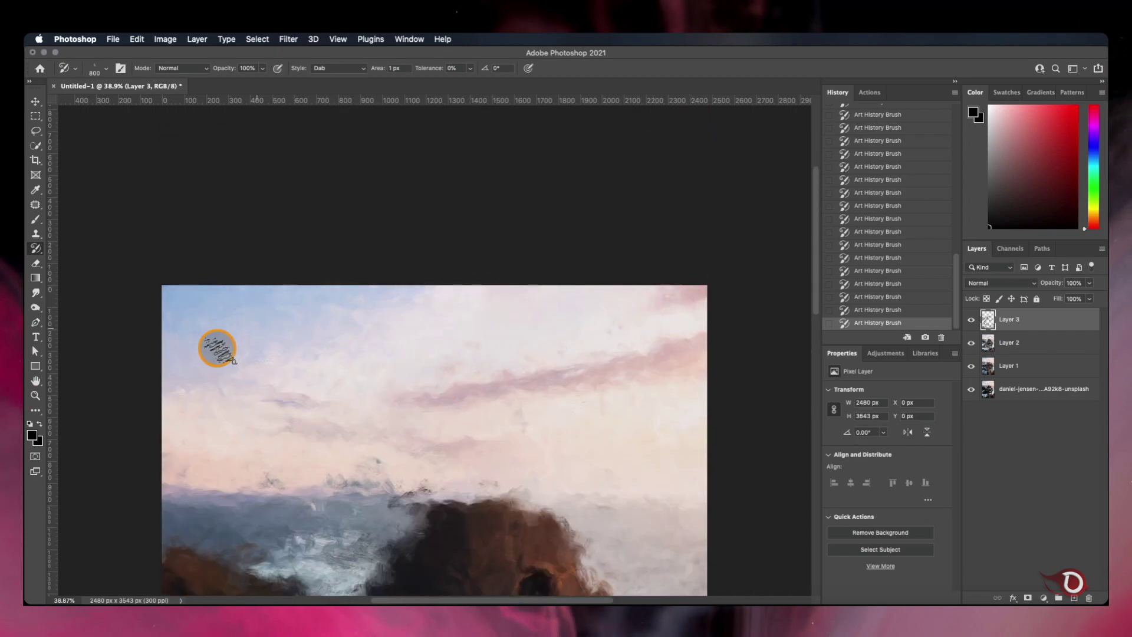
{"action": "scroll", "coordinate": [607, 472], "scroll_direction": "down", "scroll_amount": 20}
{"action": "scroll", "coordinate": [576, 404], "scroll_direction": "up", "scroll_amount": 5}
{"action": "scroll", "coordinate": [530, 407], "scroll_direction": "up", "scroll_amount": 1}
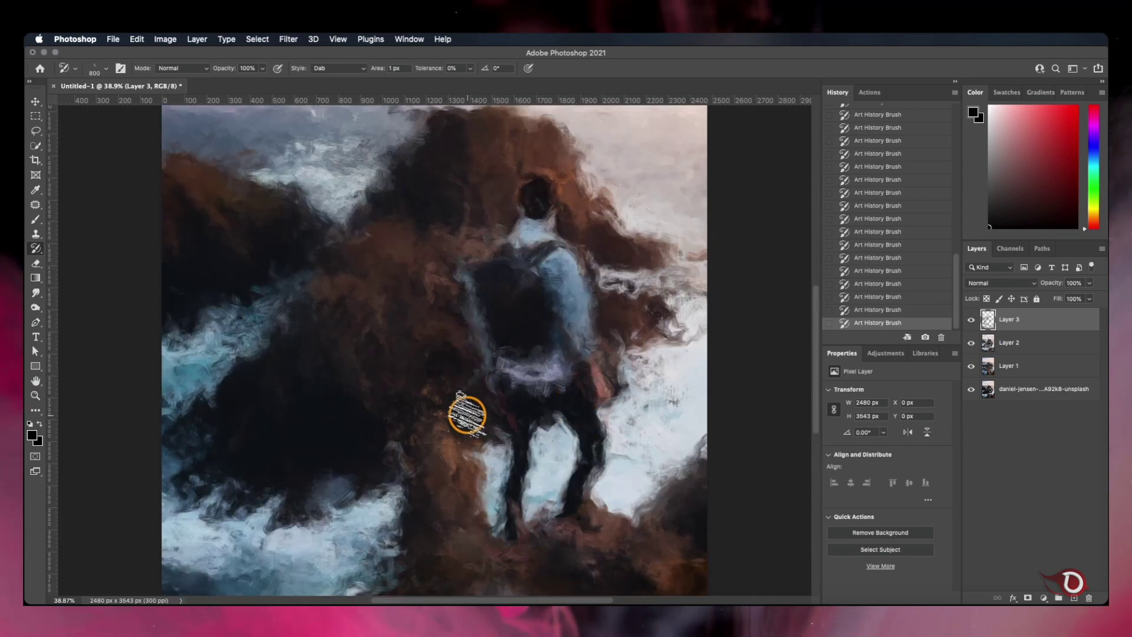
{"action": "scroll", "coordinate": [467, 414], "scroll_direction": "down", "scroll_amount": 1}
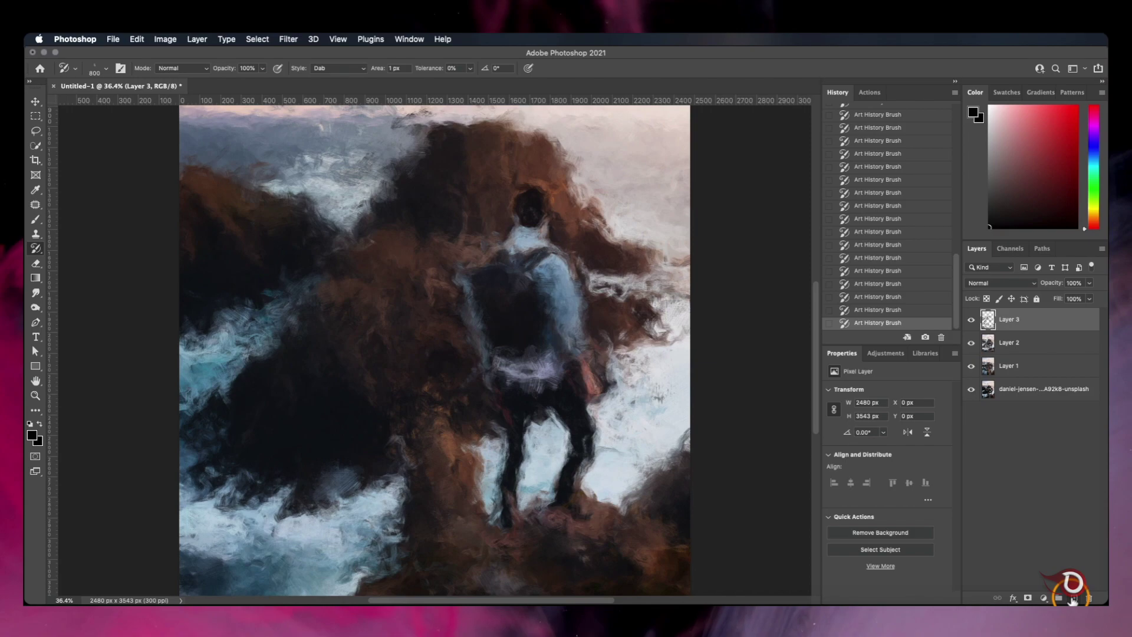
- Add a new layer above Layer 3 and choose the 4 SMALL Art History brush
{"action": "left_click", "coordinate": [1073, 598]}
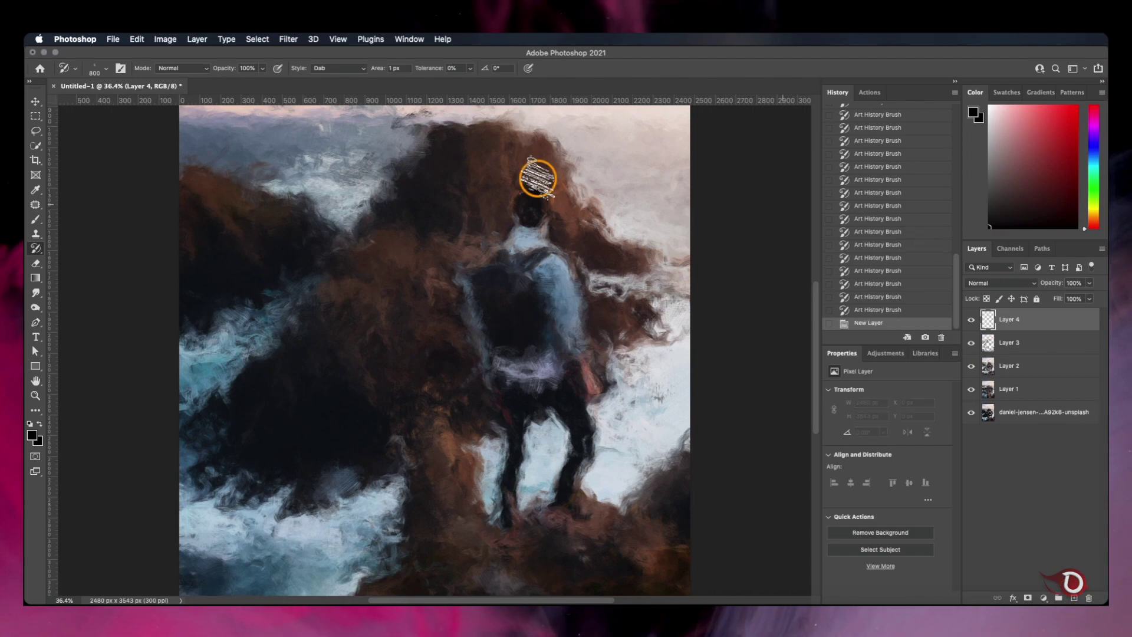
{"action": "left_click", "coordinate": [107, 71]}
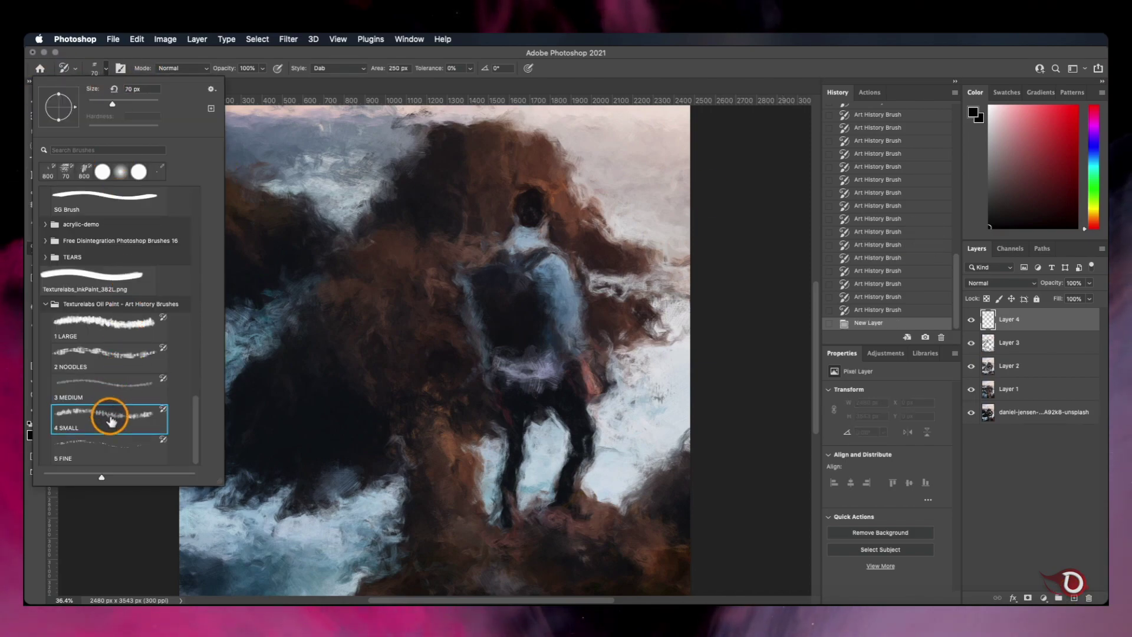
{"action": "scroll", "coordinate": [455, 389], "scroll_direction": "up", "scroll_amount": 5}
{"action": "left_click", "coordinate": [454, 389]}
- Paint over the man's shirt, backpack and legs and the surrounding rocks on Layer 4 with the 4 SMALL brush
{"action": "left_click_drag", "start_coordinate": [647, 334], "coordinate": [492, 242]}
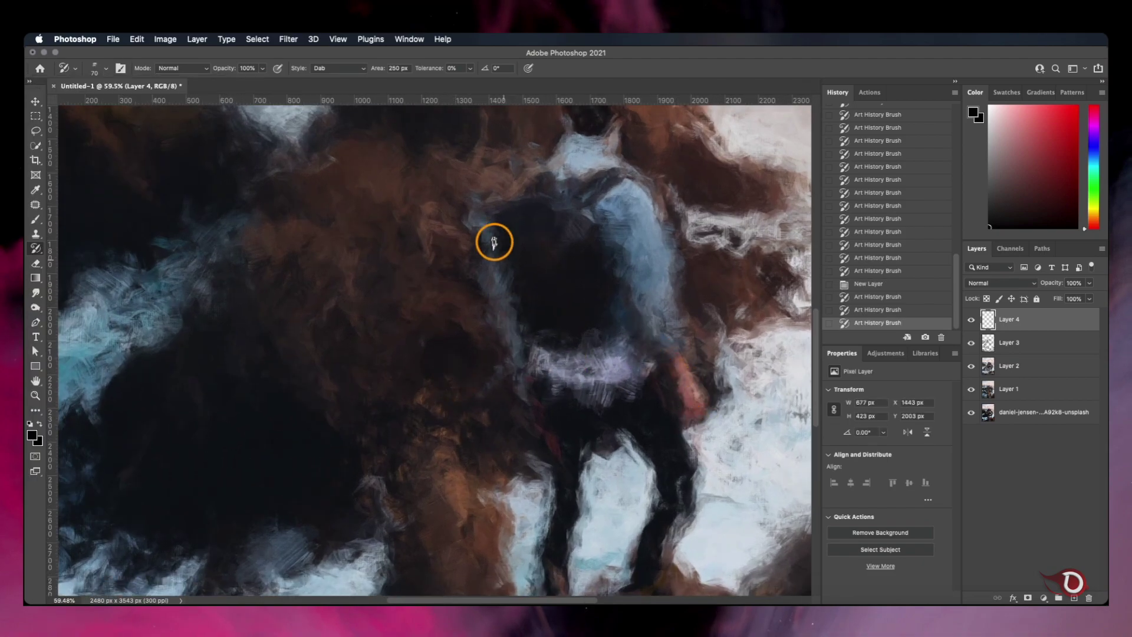
{"action": "scroll", "coordinate": [613, 184], "scroll_direction": "up", "scroll_amount": 3}
{"action": "left_click_drag", "start_coordinate": [614, 185], "coordinate": [665, 362]}
{"action": "scroll", "coordinate": [666, 363], "scroll_direction": "down", "scroll_amount": 5}
{"action": "left_click_drag", "start_coordinate": [367, 468], "coordinate": [427, 290]}
{"action": "mouse_move", "coordinate": [557, 429]}
{"action": "left_mouse_down"}
{"action": "mouse_move", "coordinate": [678, 356]}
{"action": "mouse_move", "coordinate": [642, 452]}
{"action": "left_mouse_up"}
- Choose the 2 NOODLES Art History brush and reduce its size to 45 px
{"action": "scroll", "coordinate": [649, 416], "scroll_direction": "down", "scroll_amount": 5}
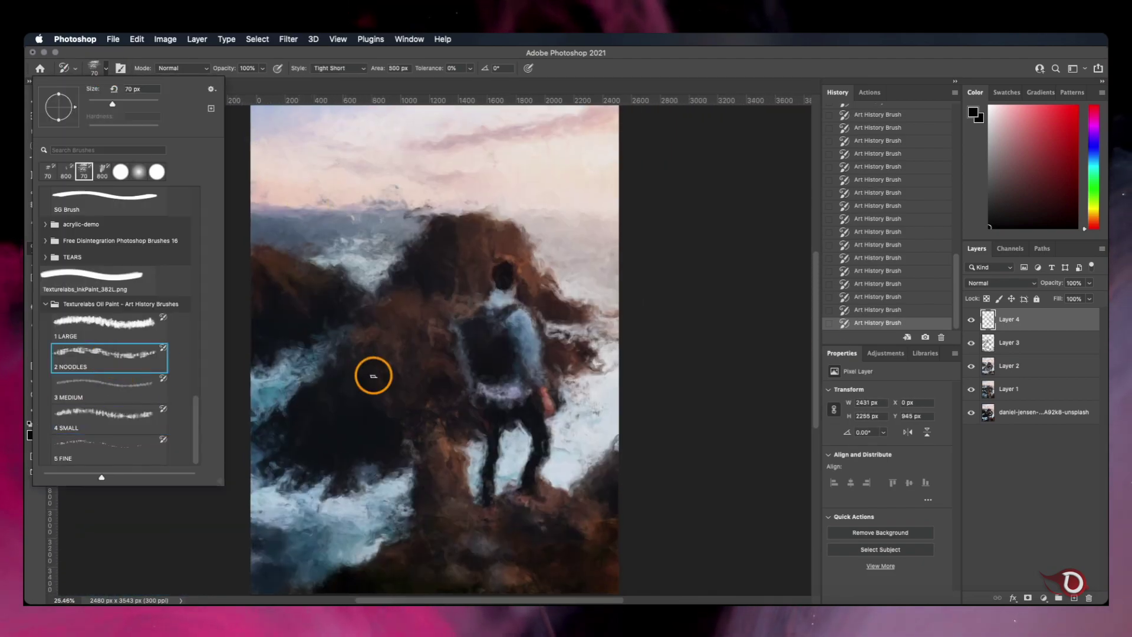
{"action": "scroll", "coordinate": [559, 325], "scroll_direction": "up", "scroll_amount": 3}
{"action": "key", "text": "bracketleft"}
{"action": "key", "text": "bracketleft"}
{"action": "key", "text": "bracketleft"}
- Paint over the man, the foreground rocks and the lower waves on Layer 4 with the 45 px NOODLES brush
{"action": "mouse_move", "coordinate": [559, 324]}
{"action": "left_mouse_down"}
{"action": "mouse_move", "coordinate": [606, 327]}
{"action": "mouse_move", "coordinate": [549, 238]}
{"action": "mouse_move", "coordinate": [702, 280]}
{"action": "mouse_move", "coordinate": [703, 343]}
{"action": "mouse_move", "coordinate": [708, 264]}
{"action": "mouse_move", "coordinate": [624, 358]}
{"action": "mouse_move", "coordinate": [524, 403]}
{"action": "left_mouse_up"}
{"action": "scroll", "coordinate": [709, 266], "scroll_direction": "down", "scroll_amount": 5}
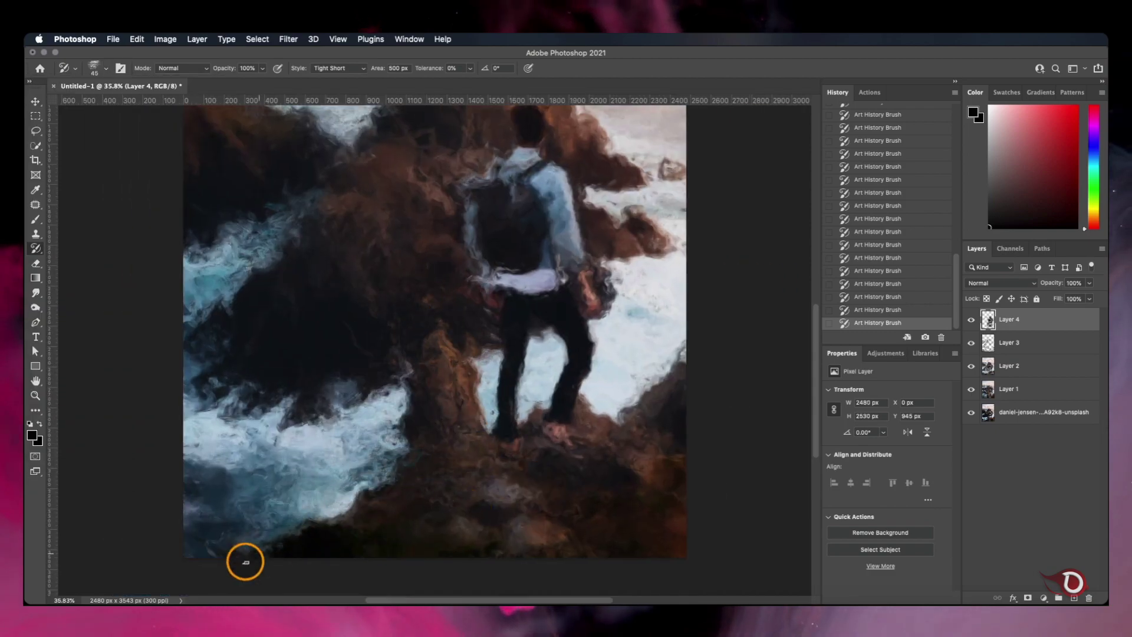
{"action": "mouse_move", "coordinate": [242, 561]}
{"action": "left_mouse_down"}
{"action": "mouse_move", "coordinate": [242, 409]}
{"action": "mouse_move", "coordinate": [432, 177]}
{"action": "mouse_move", "coordinate": [218, 331]}
{"action": "mouse_move", "coordinate": [215, 273]}
{"action": "left_mouse_up"}
- Paint over the upper cliffs, horizon, sea and sky on Layer 4 with the 45 px NOODLES brush
{"action": "scroll", "coordinate": [362, 253], "scroll_direction": "up", "scroll_amount": 4}
{"action": "scroll", "coordinate": [215, 274], "scroll_direction": "up", "scroll_amount": 4}
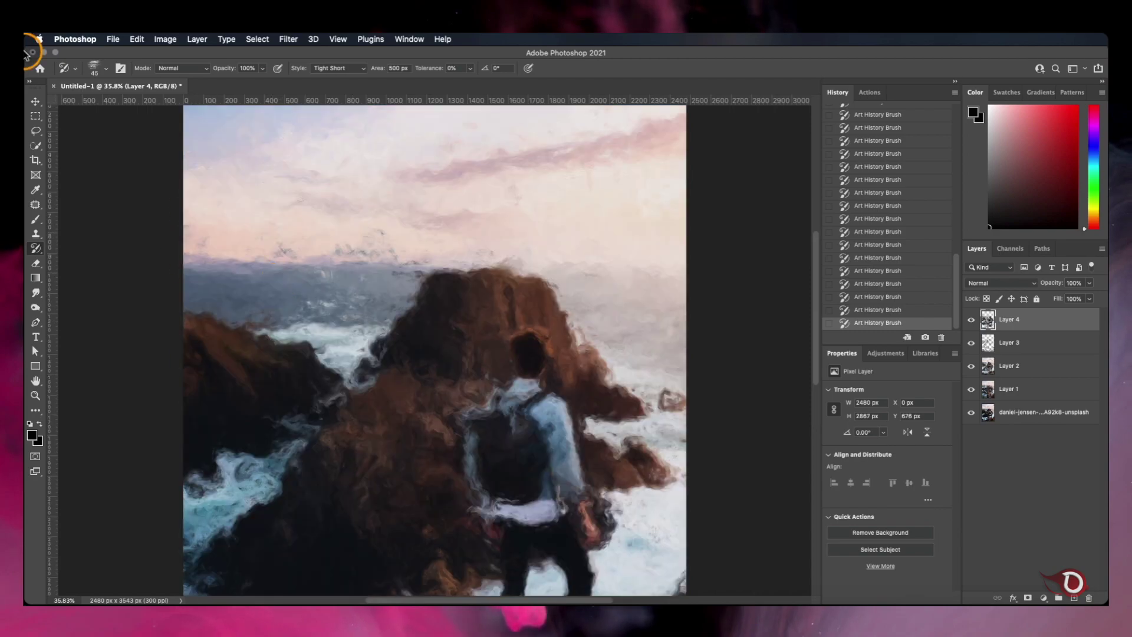
{"action": "mouse_move", "coordinate": [254, 330]}
{"action": "left_mouse_down"}
{"action": "mouse_move", "coordinate": [589, 167]}
{"action": "mouse_move", "coordinate": [442, 205]}
{"action": "left_mouse_up"}
{"action": "left_click_drag", "start_coordinate": [442, 205], "coordinate": [461, 307]}
{"action": "mouse_move", "coordinate": [447, 182]}
{"action": "left_mouse_down"}
{"action": "mouse_move", "coordinate": [664, 200]}
{"action": "mouse_move", "coordinate": [633, 243]}
{"action": "left_mouse_up"}
{"action": "left_click_drag", "start_coordinate": [597, 331], "coordinate": [581, 264]}
{"action": "mouse_move", "coordinate": [367, 294]}
{"action": "left_mouse_down"}
{"action": "mouse_move", "coordinate": [283, 283]}
{"action": "mouse_move", "coordinate": [202, 294]}
{"action": "left_mouse_up"}
{"action": "left_click_drag", "start_coordinate": [553, 334], "coordinate": [569, 185]}
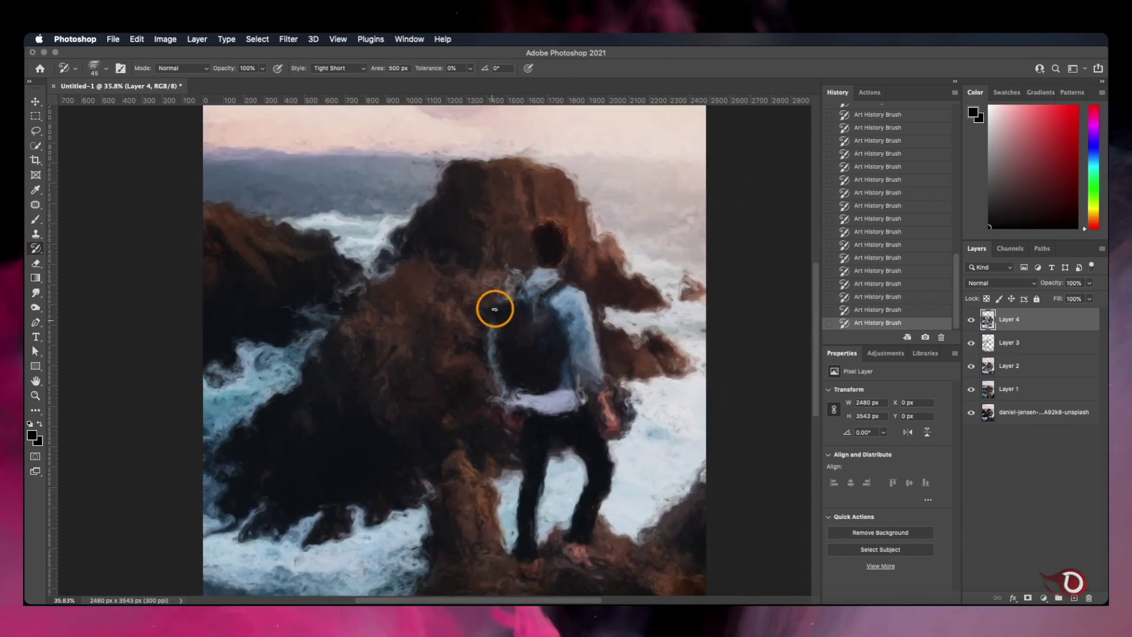
- Choose the 5 FINE Art History brush and paint finer detail over the man and his backpack on Layer 4
{"action": "left_click", "coordinate": [95, 68]}
{"action": "left_click", "coordinate": [108, 450]}
{"action": "left_click_drag", "start_coordinate": [584, 279], "coordinate": [521, 286]}
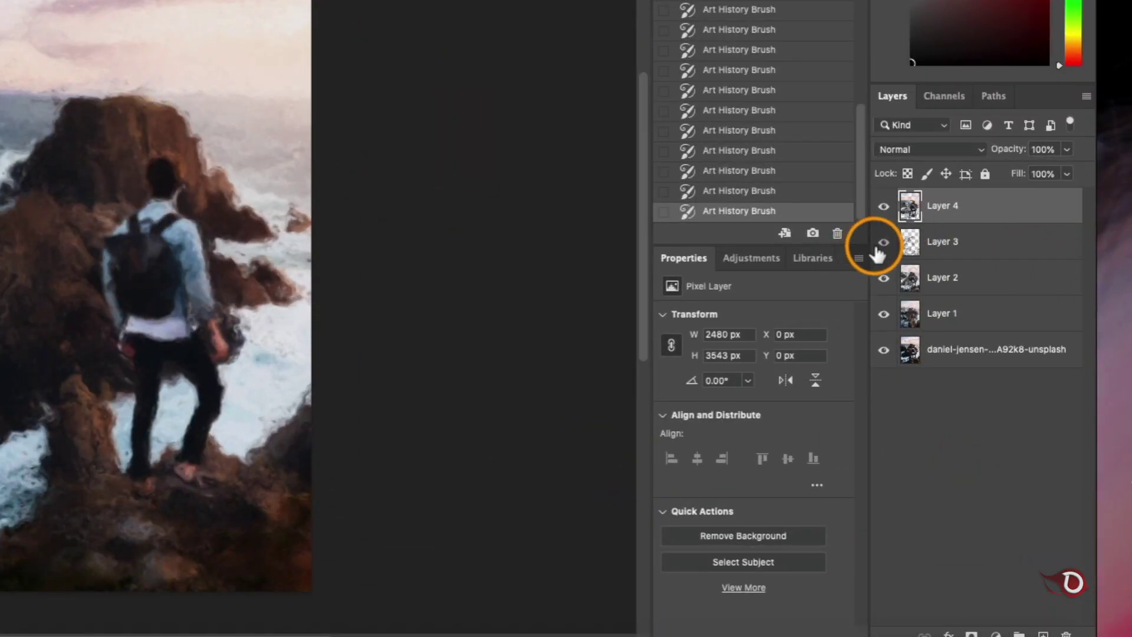
- Hide and show Layer 3, Layer 2 and Layer 1 in turn to compare their effect, and examine the painted detail up close
{"action": "left_click", "coordinate": [883, 247]}
{"action": "left_click", "coordinate": [883, 246]}
{"action": "left_click", "coordinate": [883, 247]}
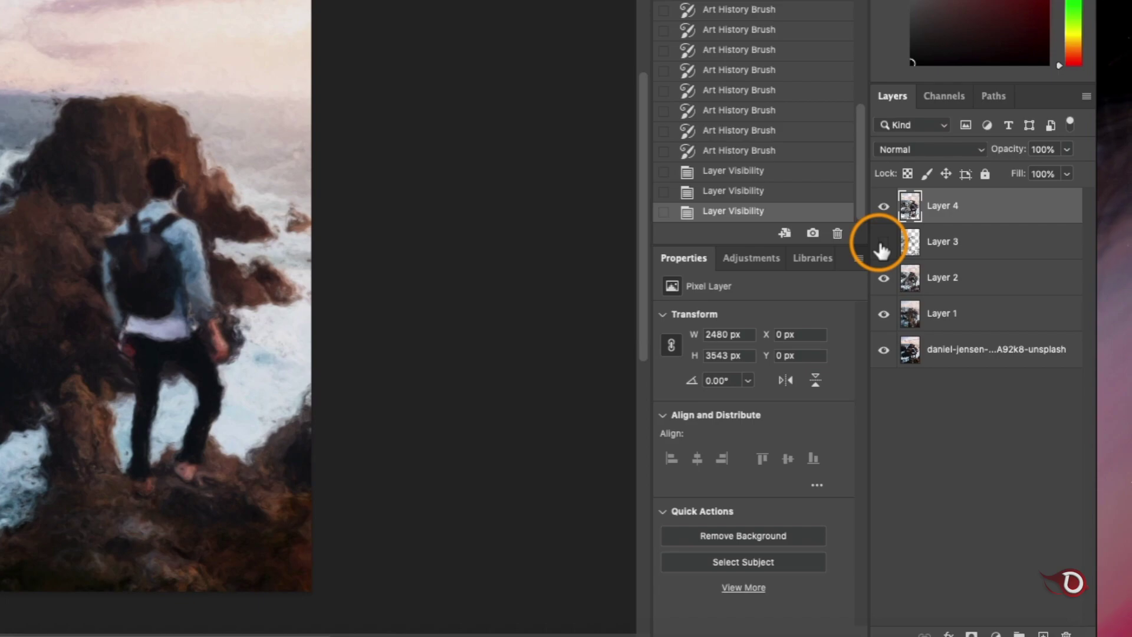
{"action": "left_click", "coordinate": [883, 247]}
{"action": "left_click", "coordinate": [884, 279]}
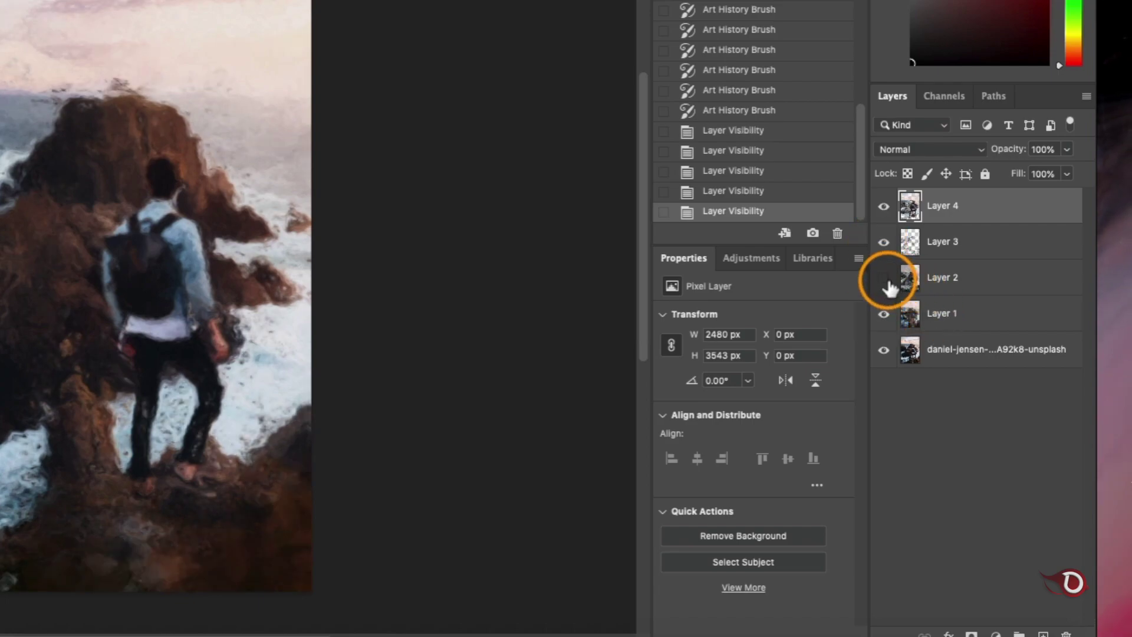
{"action": "left_click", "coordinate": [885, 279]}
{"action": "left_click", "coordinate": [885, 316]}
{"action": "left_click", "coordinate": [884, 315]}
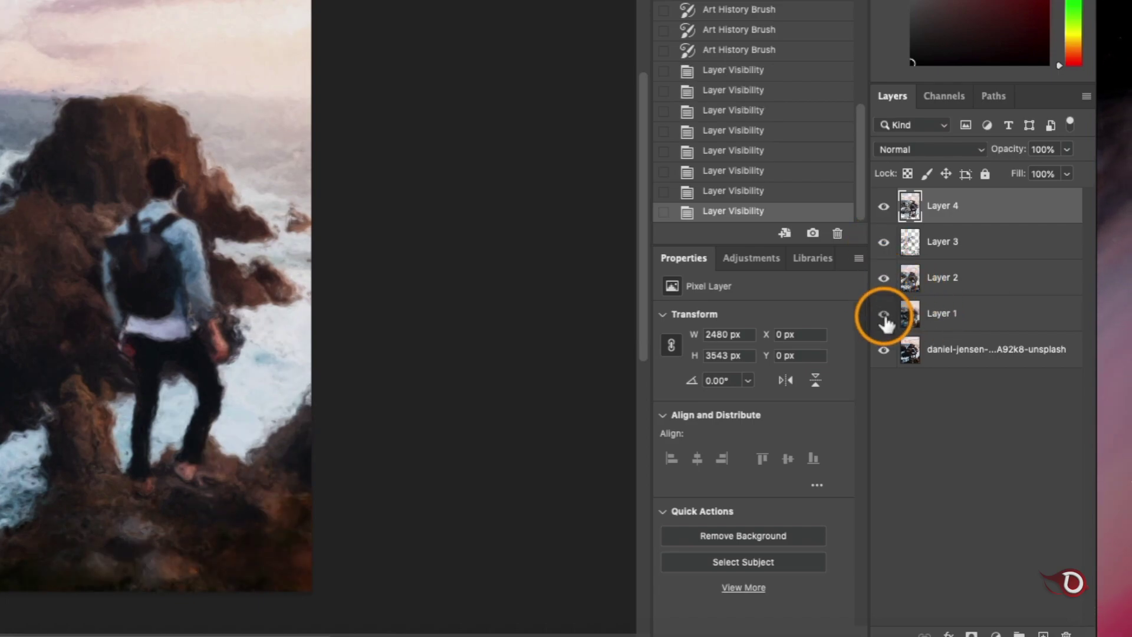
{"action": "left_click", "coordinate": [884, 315]}
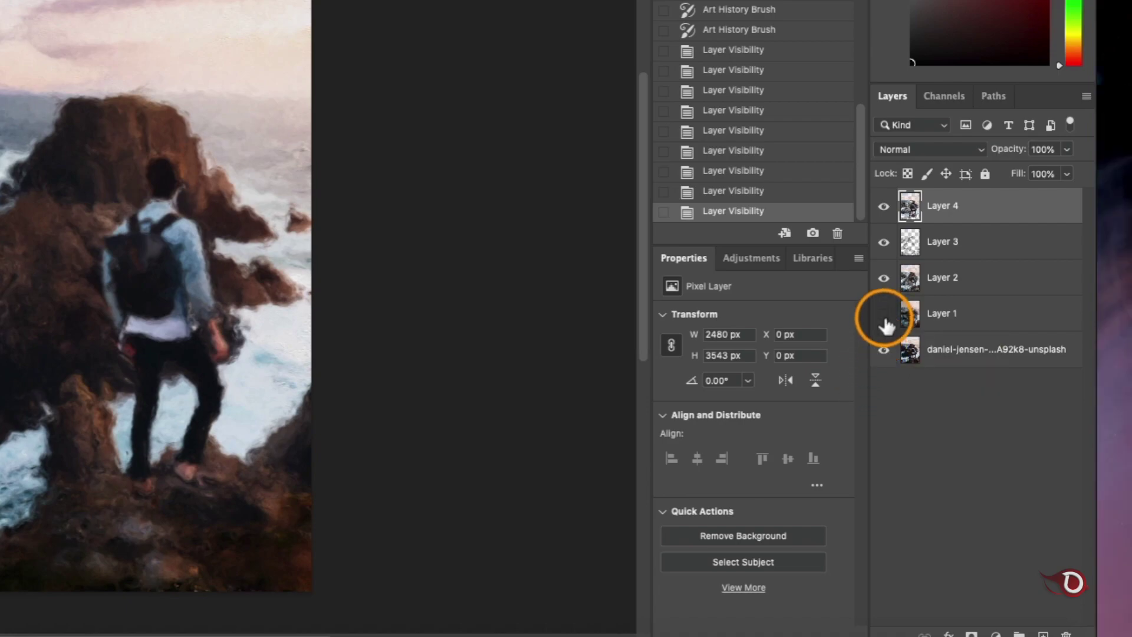
{"action": "left_click", "coordinate": [878, 318]}
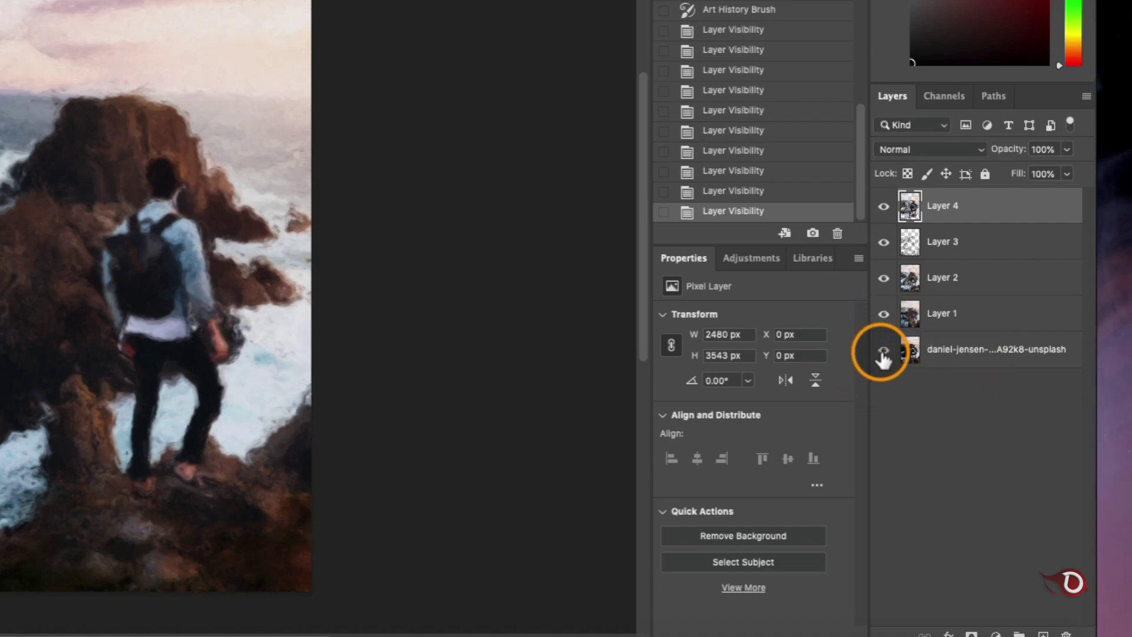
{"action": "scroll", "coordinate": [126, 243], "scroll_direction": "up", "scroll_amount": 6}
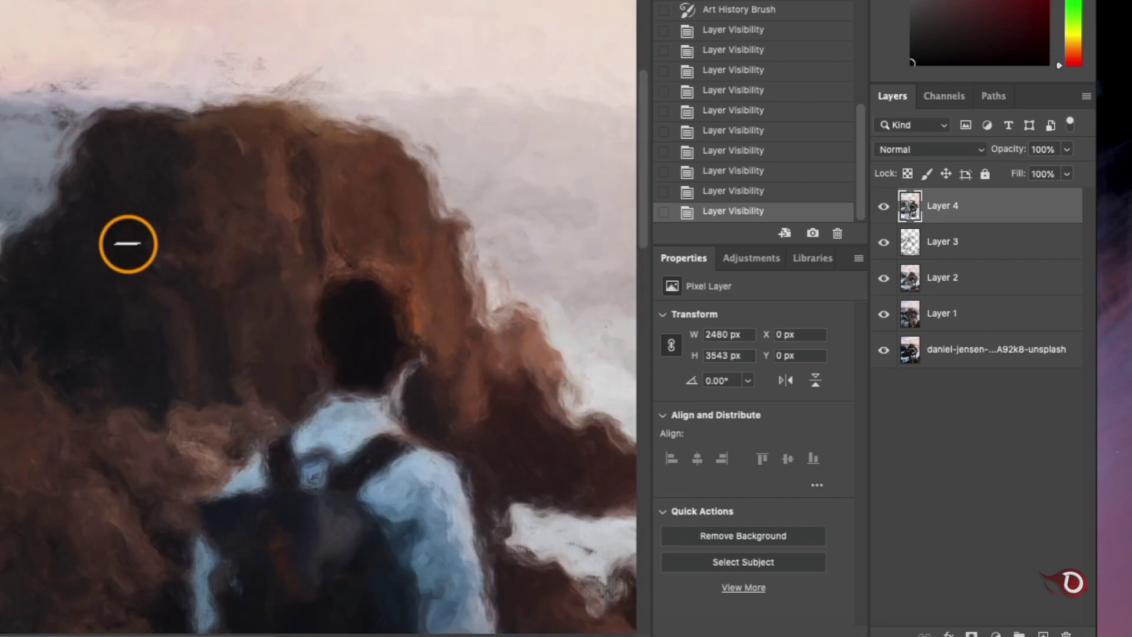
{"action": "scroll", "coordinate": [128, 243], "scroll_direction": "up", "scroll_amount": 10}
{"action": "scroll", "coordinate": [128, 243], "scroll_direction": "down", "scroll_amount": 10}
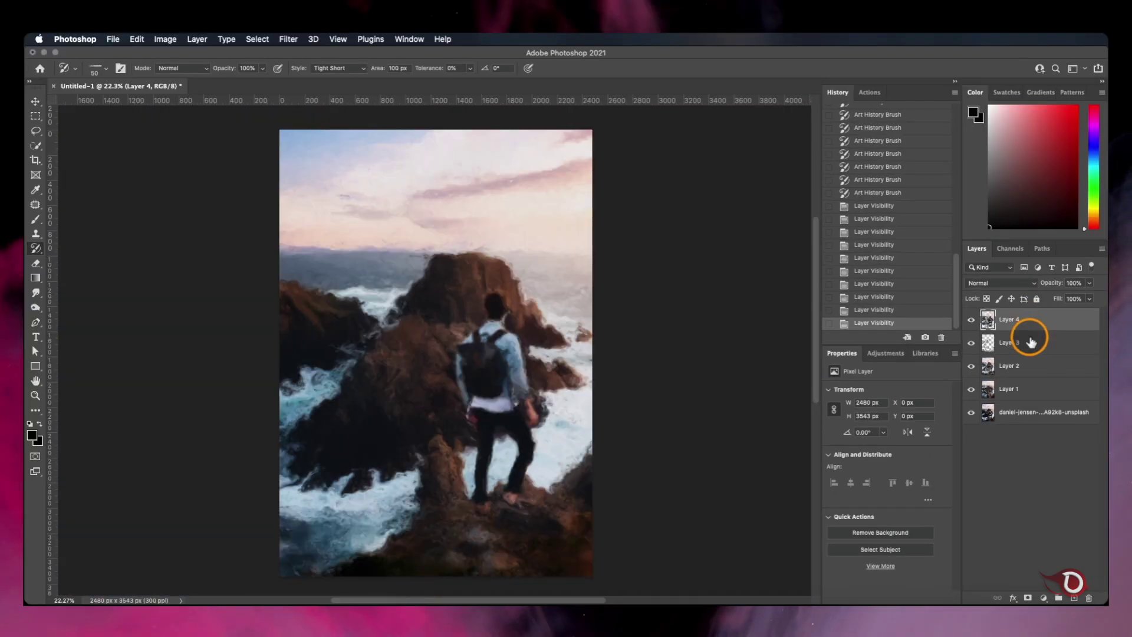
- Group Layers 1 to 4 with the original photo layer and name the group Oil paint
{"action": "left_click", "coordinate": [1019, 386], "text": "shift"}
{"action": "left_click", "coordinate": [1021, 412], "text": "shift"}
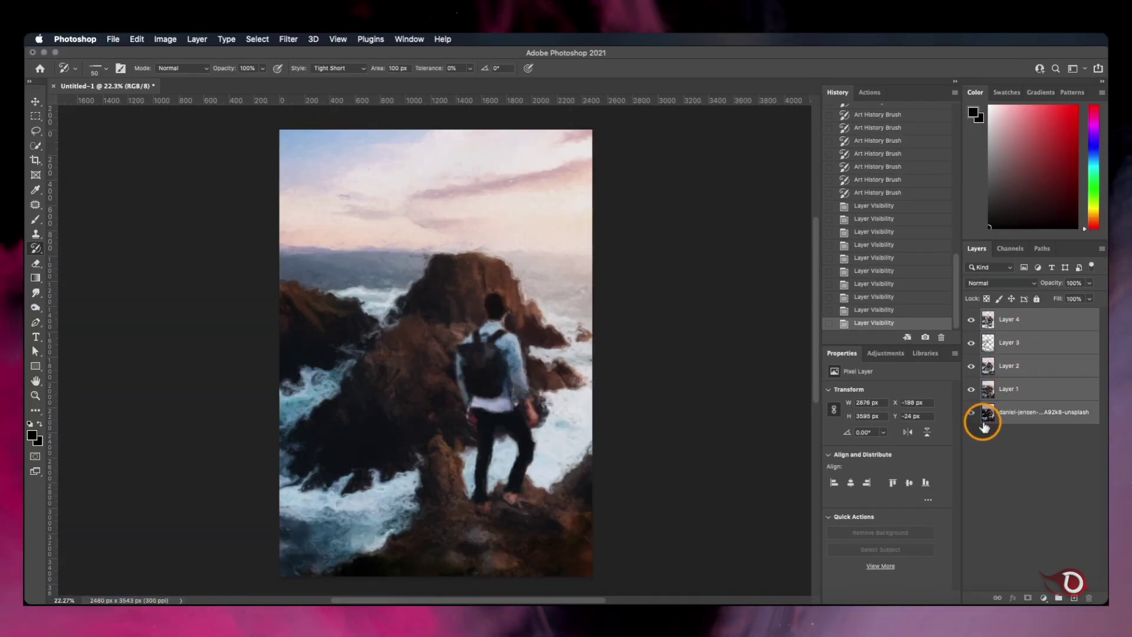
{"action": "key", "text": "super+g"}
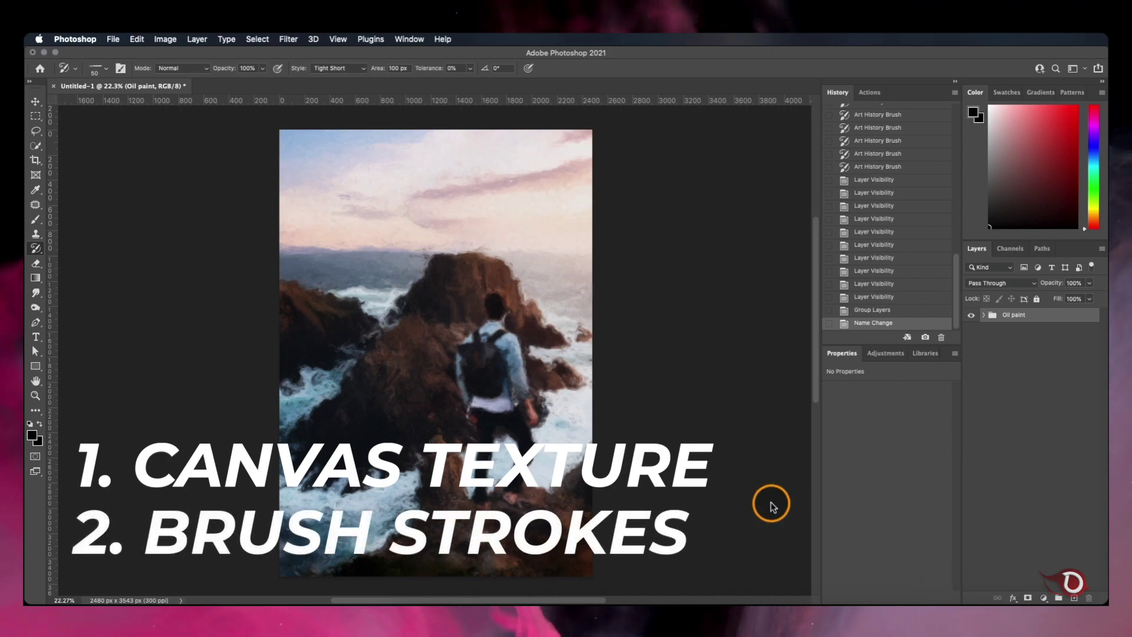
- Place the Texturelabs_Fabric_182L.jpg texture from Downloads into the document above the Oil paint group
{"action": "scroll", "coordinate": [445, 362], "scroll_direction": "up", "scroll_amount": 3}
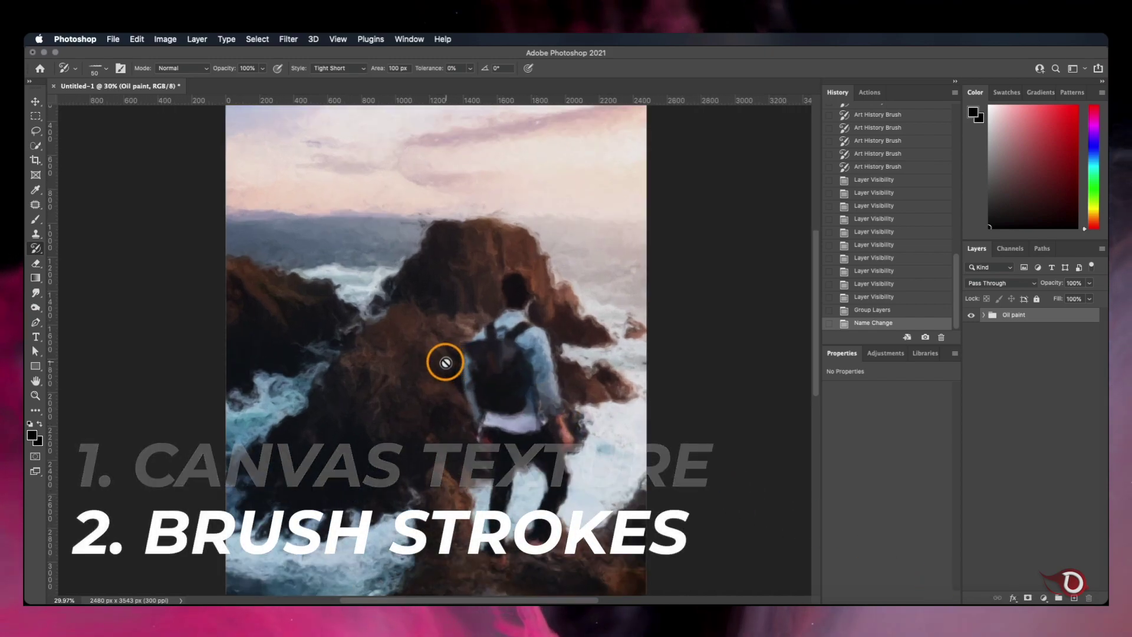
{"action": "scroll", "coordinate": [445, 363], "scroll_direction": "up", "scroll_amount": 1}
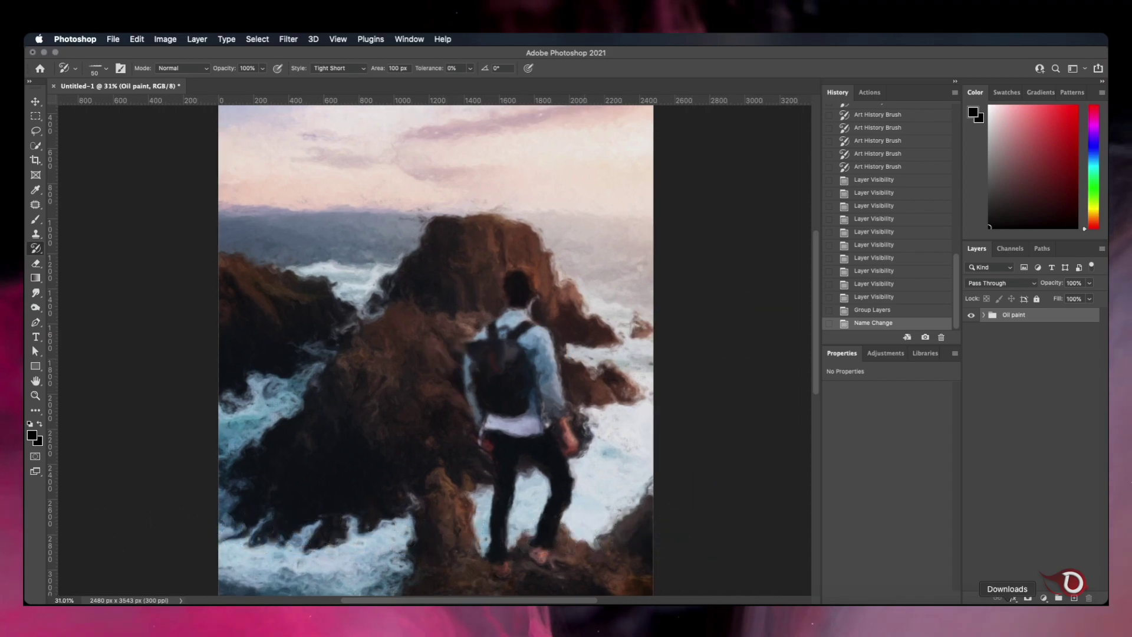
{"action": "left_click", "coordinate": [1008, 613]}
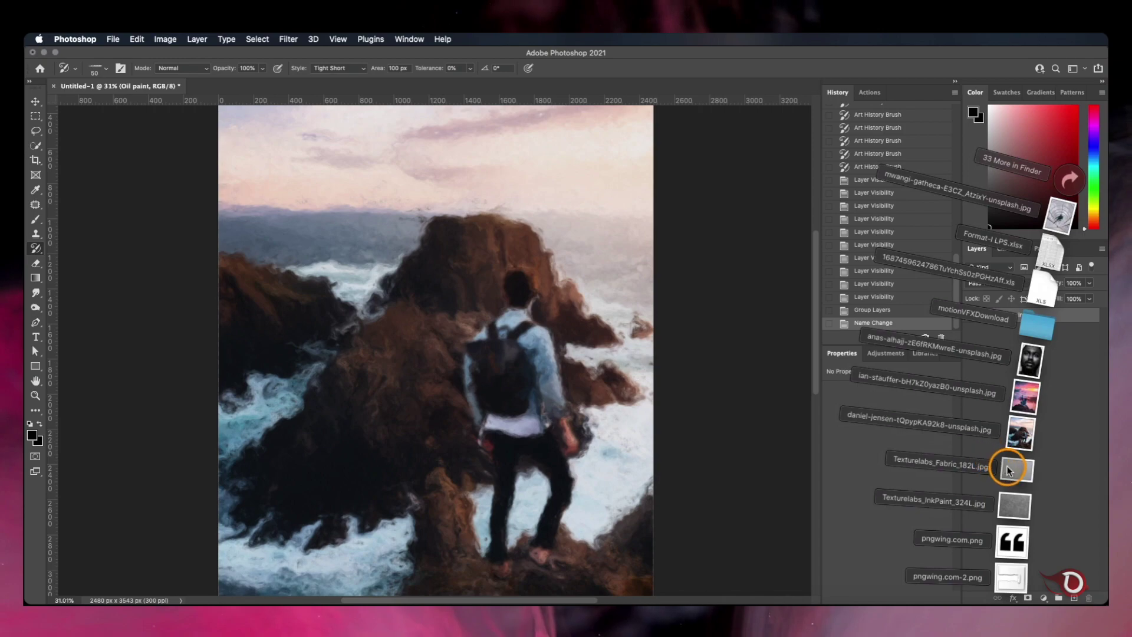
{"action": "left_click_drag", "start_coordinate": [1009, 469], "coordinate": [429, 336]}
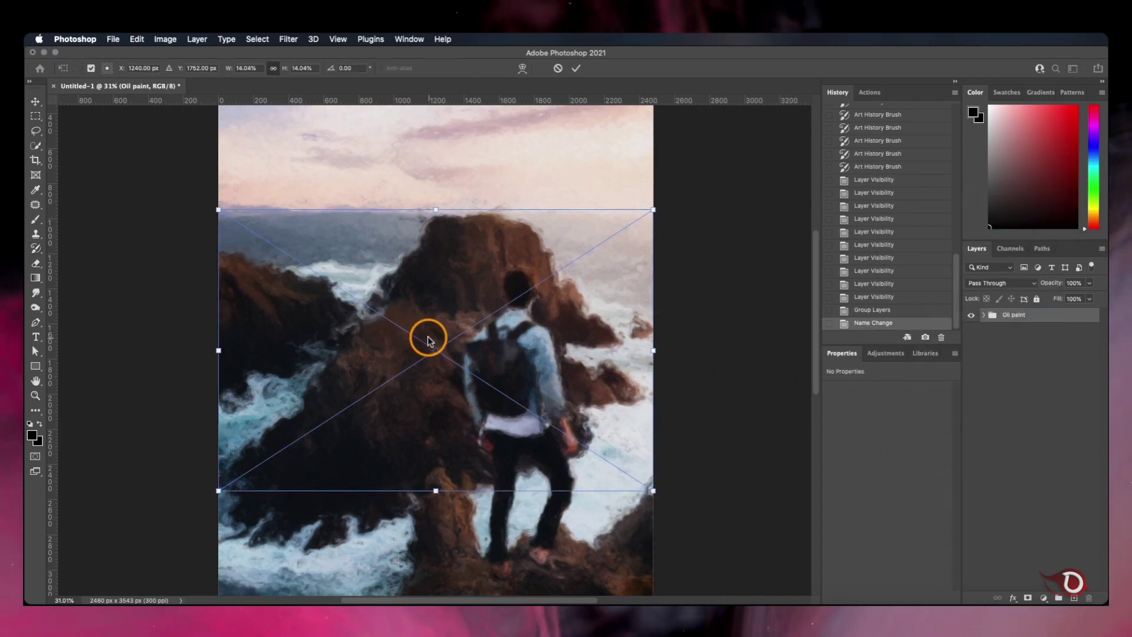
{"action": "scroll", "coordinate": [427, 337], "scroll_direction": "down", "scroll_amount": 5}
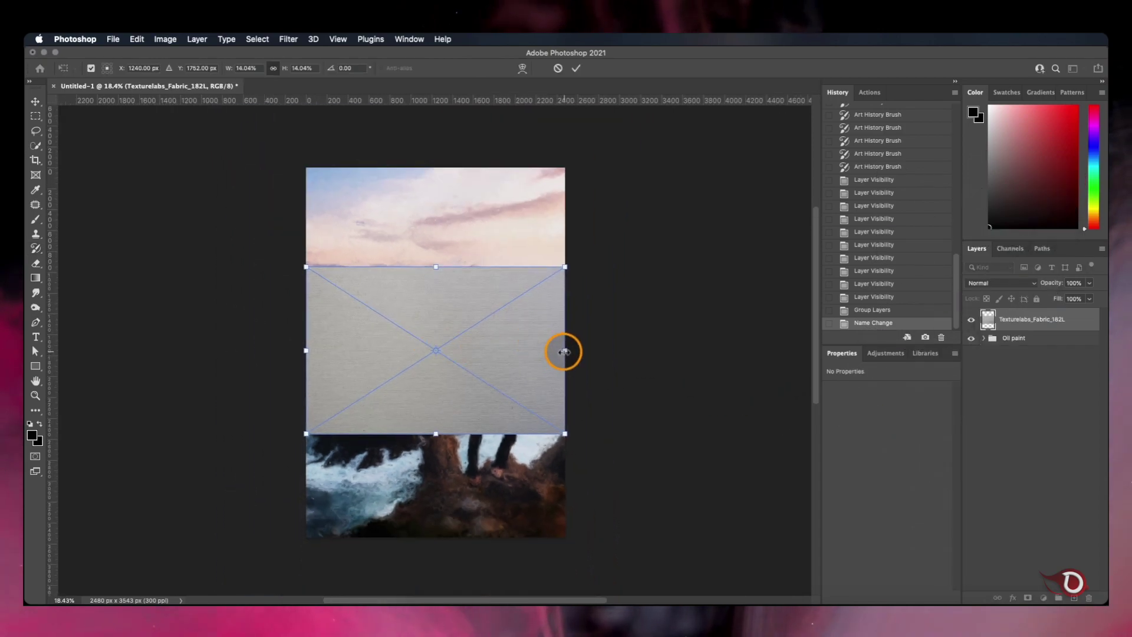
- Rotate the placed fabric texture to -90° and stretch it to cover the whole canvas
{"action": "left_click_drag", "start_coordinate": [563, 352], "coordinate": [586, 352]}
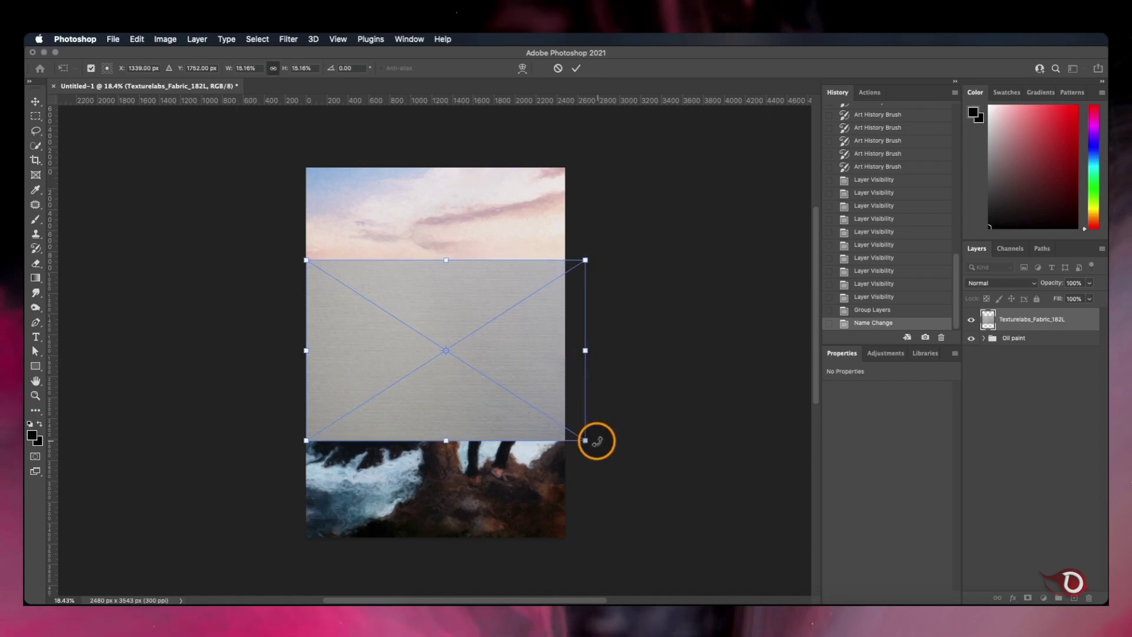
{"action": "left_click_drag", "start_coordinate": [601, 434], "coordinate": [556, 182]}
{"action": "left_click_drag", "start_coordinate": [535, 351], "coordinate": [567, 364]}
{"action": "left_click_drag", "start_coordinate": [327, 351], "coordinate": [303, 348]}
{"action": "left_click", "coordinate": [576, 68]}
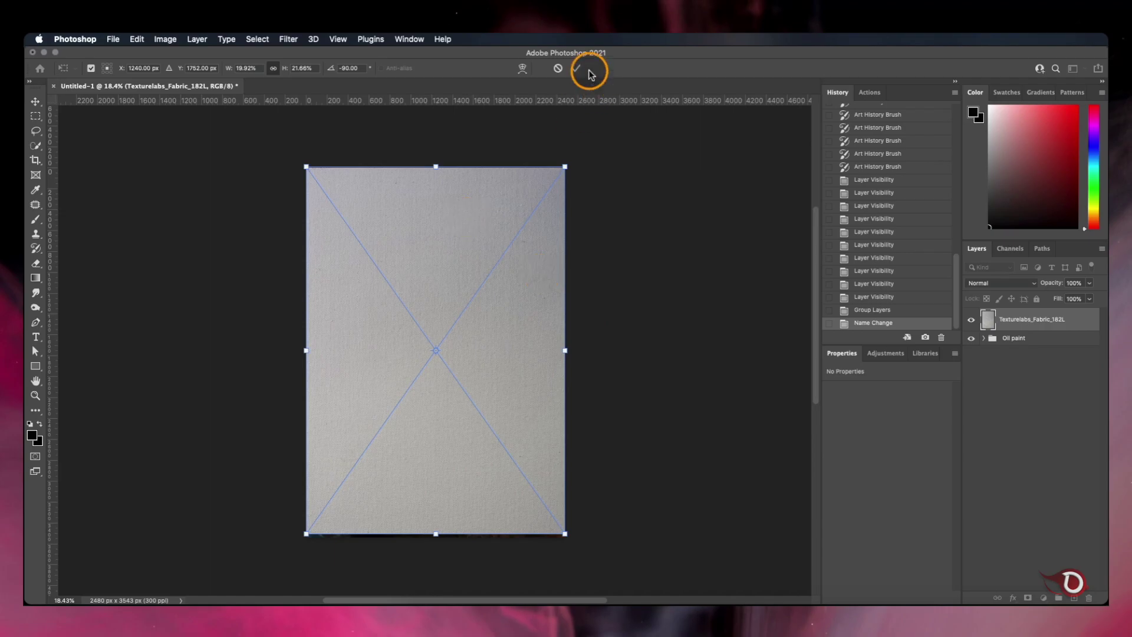
- Confirm the fabric texture's placement and apply an Emboss filter to it with angle 145°, height 6 pixels and amount 200%
{"action": "left_click", "coordinate": [1036, 318]}
{"action": "left_click", "coordinate": [282, 39]}
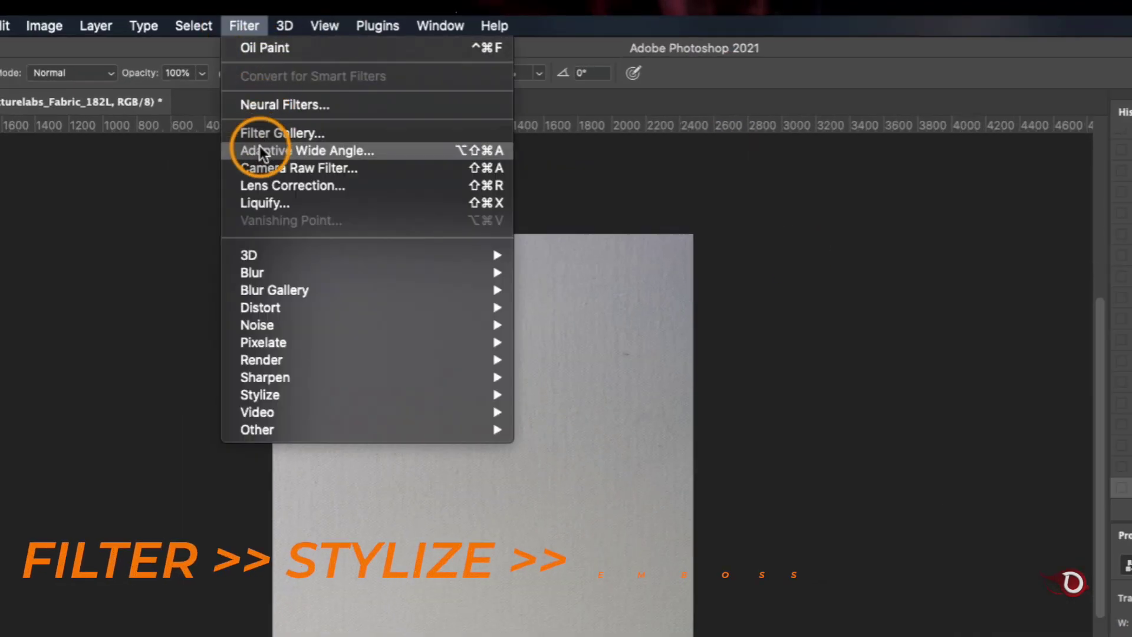
{"action": "mouse_move", "coordinate": [290, 393]}
{"action": "left_click", "coordinate": [560, 412]}
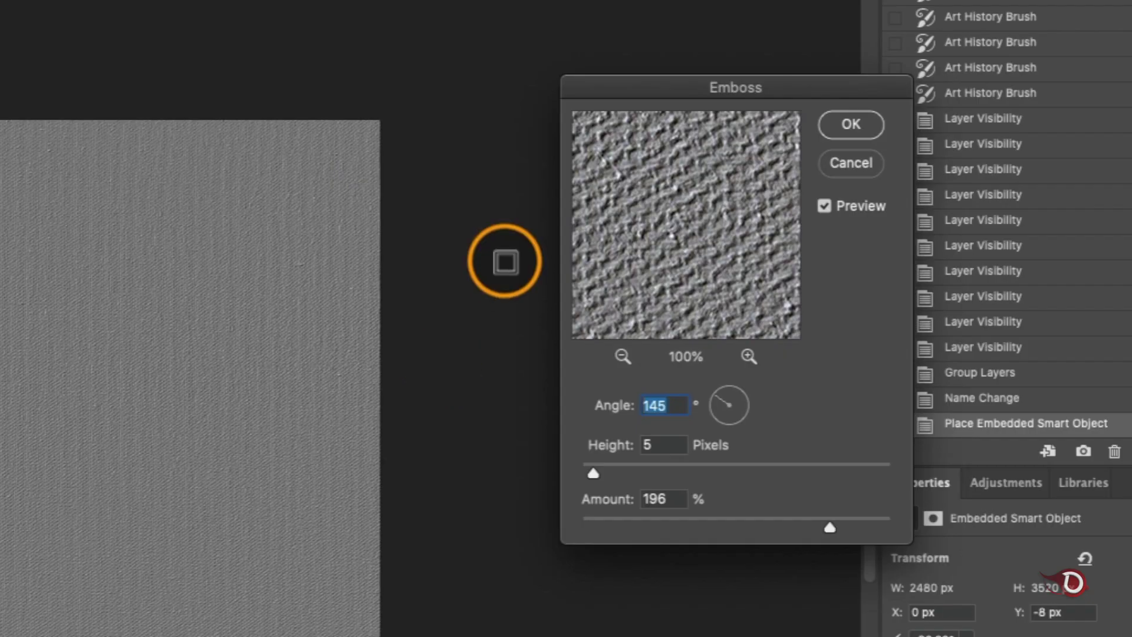
{"action": "mouse_move", "coordinate": [600, 474]}
{"action": "left_mouse_down"}
{"action": "mouse_move", "coordinate": [623, 471]}
{"action": "mouse_move", "coordinate": [593, 472]}
{"action": "left_mouse_up"}
{"action": "mouse_move", "coordinate": [829, 526]}
{"action": "left_mouse_down"}
{"action": "mouse_move", "coordinate": [724, 526]}
{"action": "mouse_move", "coordinate": [831, 527]}
{"action": "left_mouse_up"}
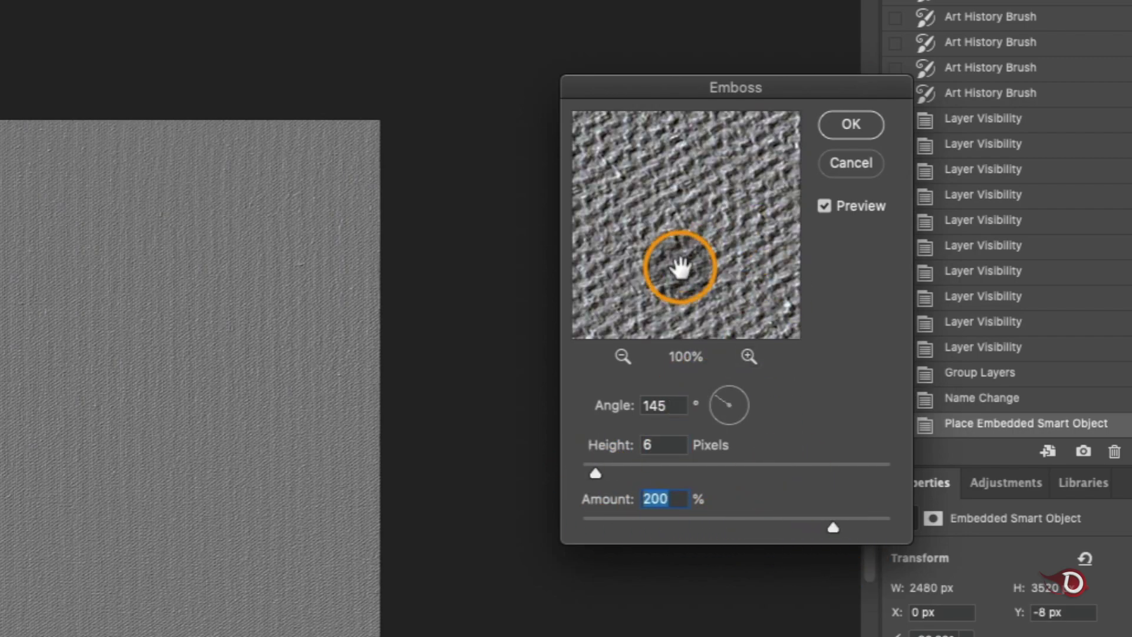
{"action": "left_click", "coordinate": [851, 125]}
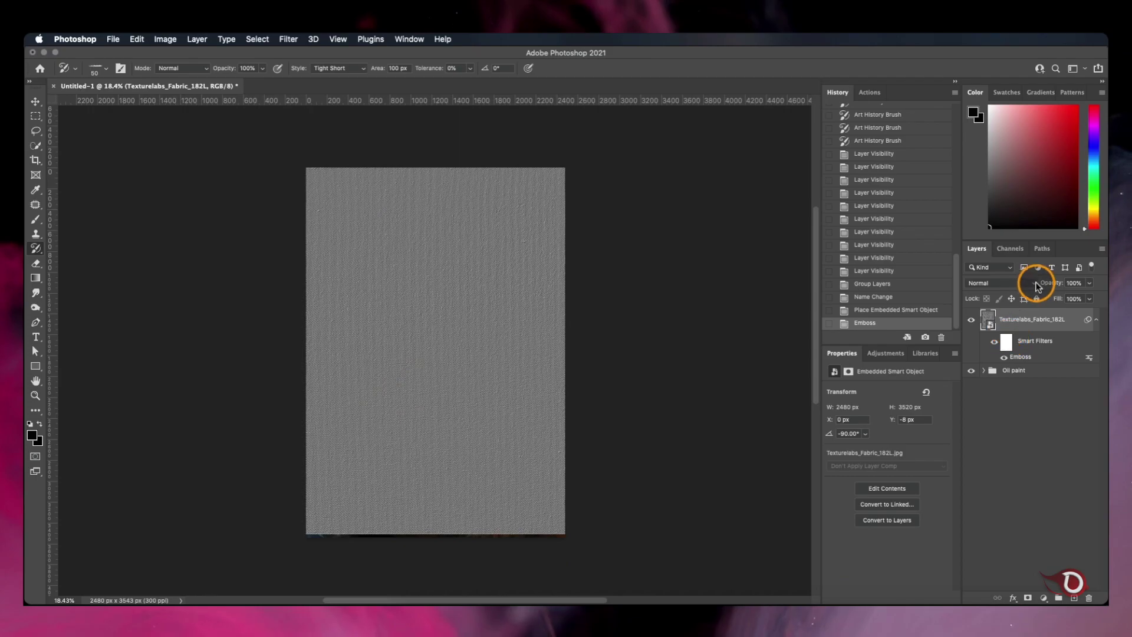
- Set the fabric texture layer's blend mode to Overlay and check the weave over the figure and rocks
{"action": "left_click", "coordinate": [1036, 284]}
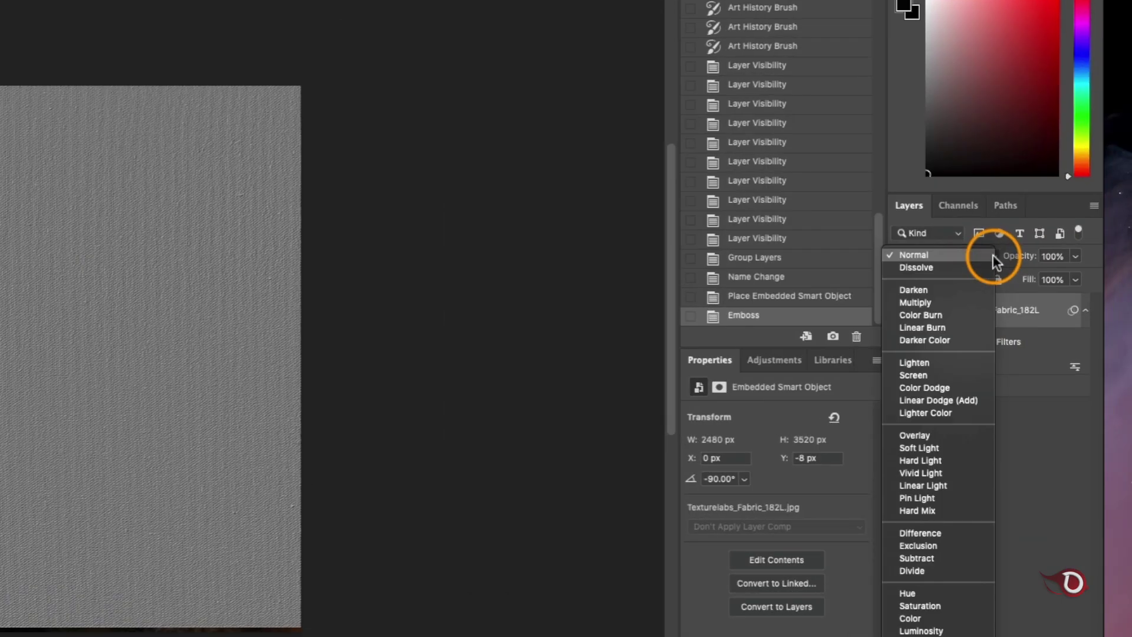
{"action": "left_click", "coordinate": [1000, 398]}
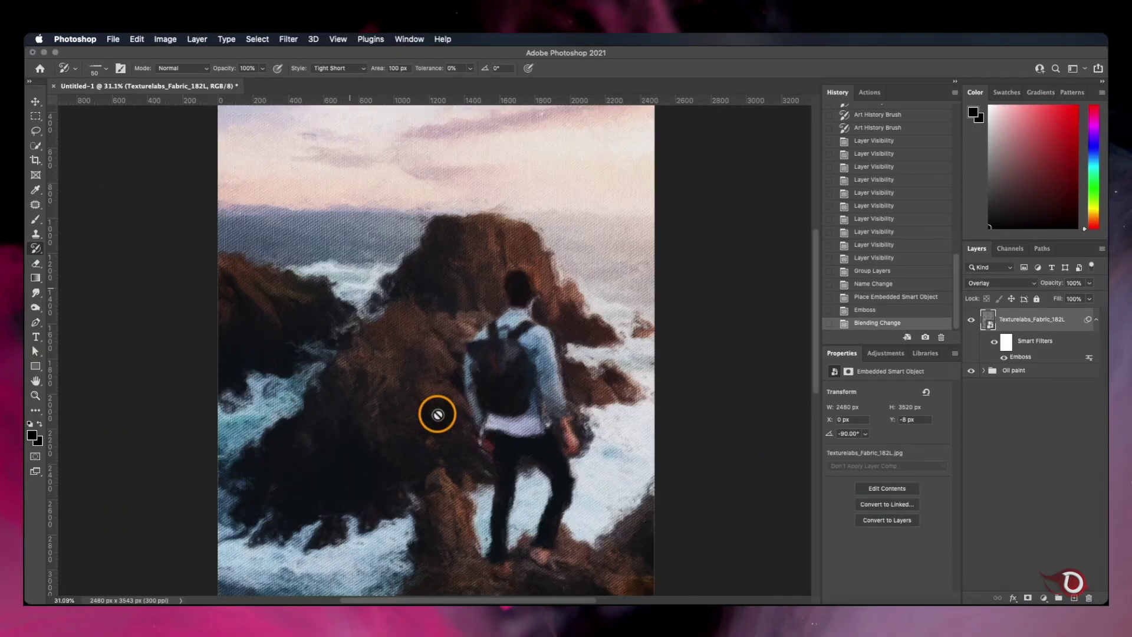
{"action": "scroll", "coordinate": [437, 414], "scroll_direction": "up", "scroll_amount": 5}
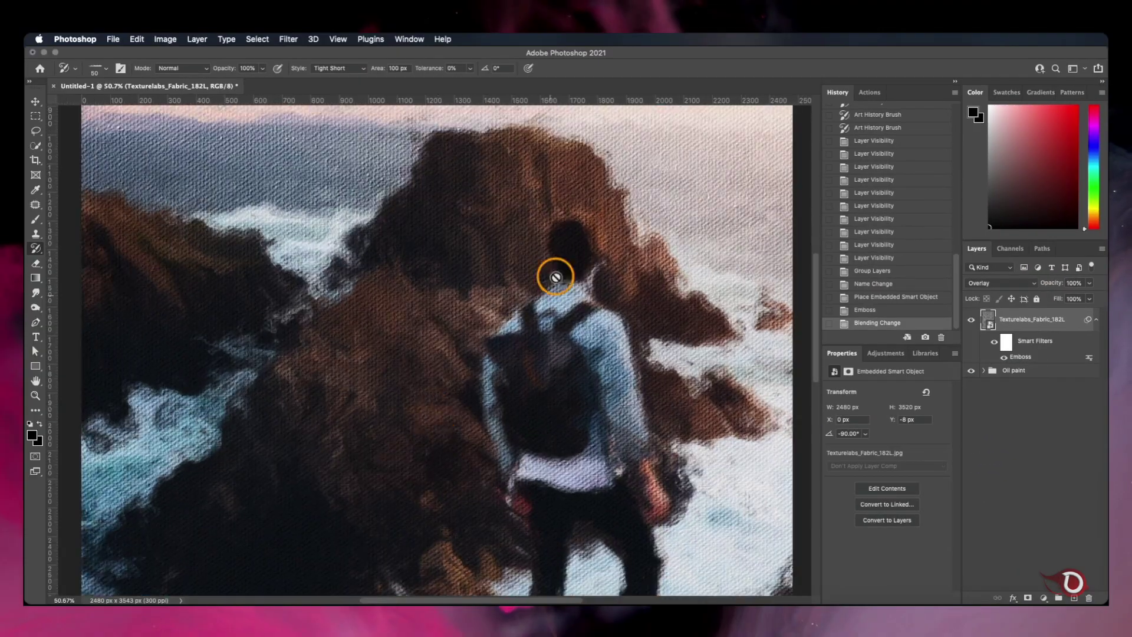
{"action": "scroll", "coordinate": [589, 433], "scroll_direction": "down", "scroll_amount": 3}
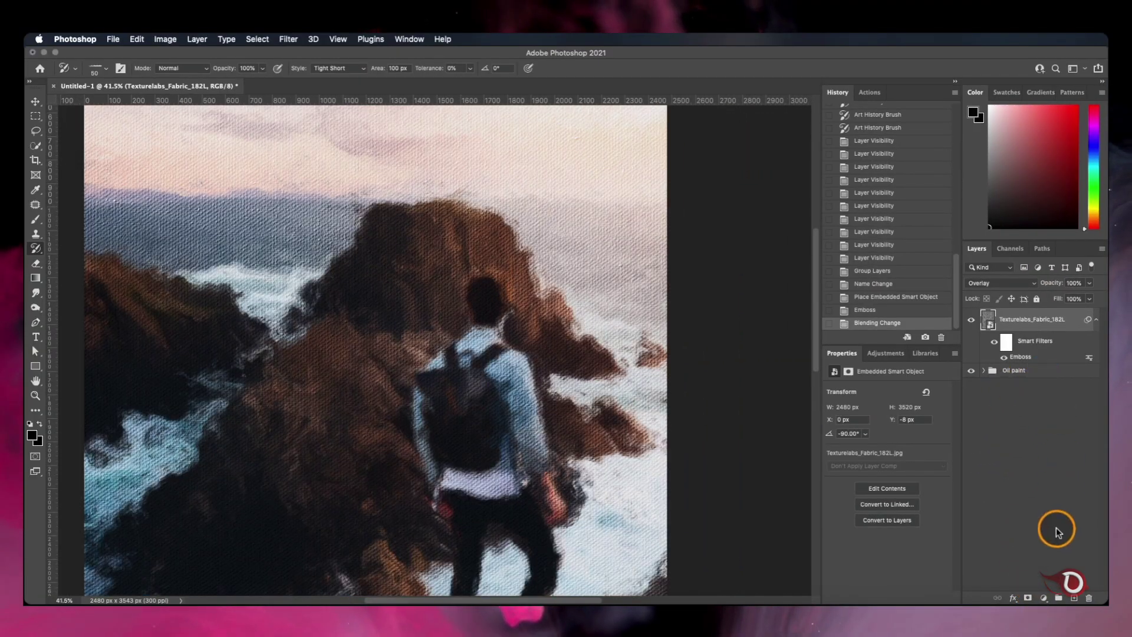
- Place Texturelabs_InkPaint_324L.jpg from Downloads above the fabric layer, rotated to -90° and enlarged to cover the whole canvas
{"action": "left_click", "coordinate": [1014, 573]}
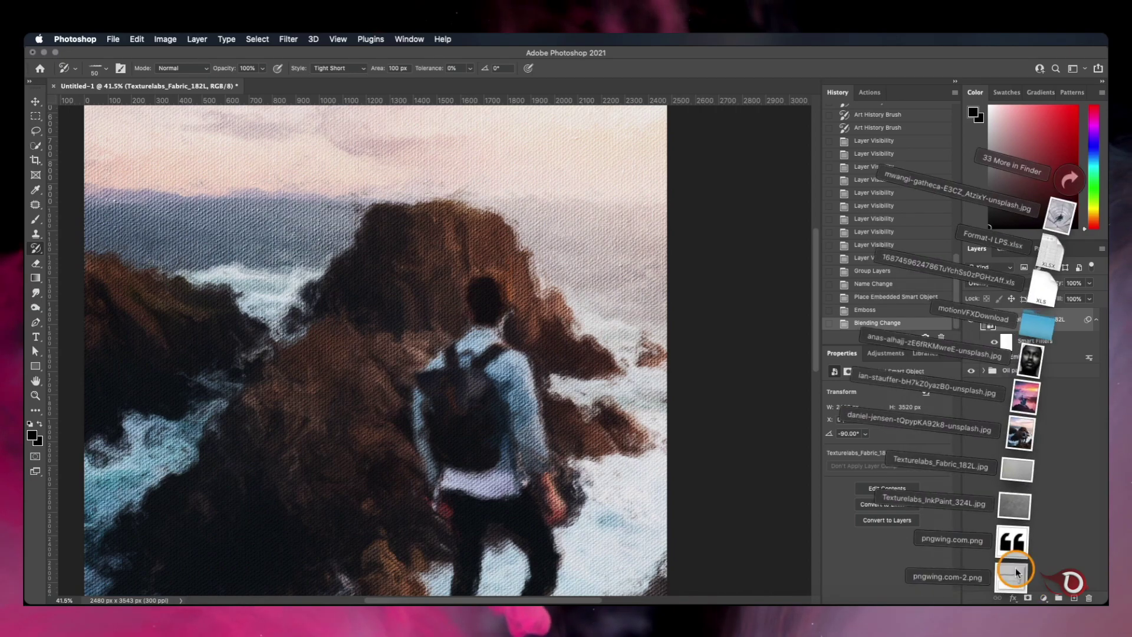
{"action": "left_click_drag", "start_coordinate": [1010, 502], "coordinate": [420, 331]}
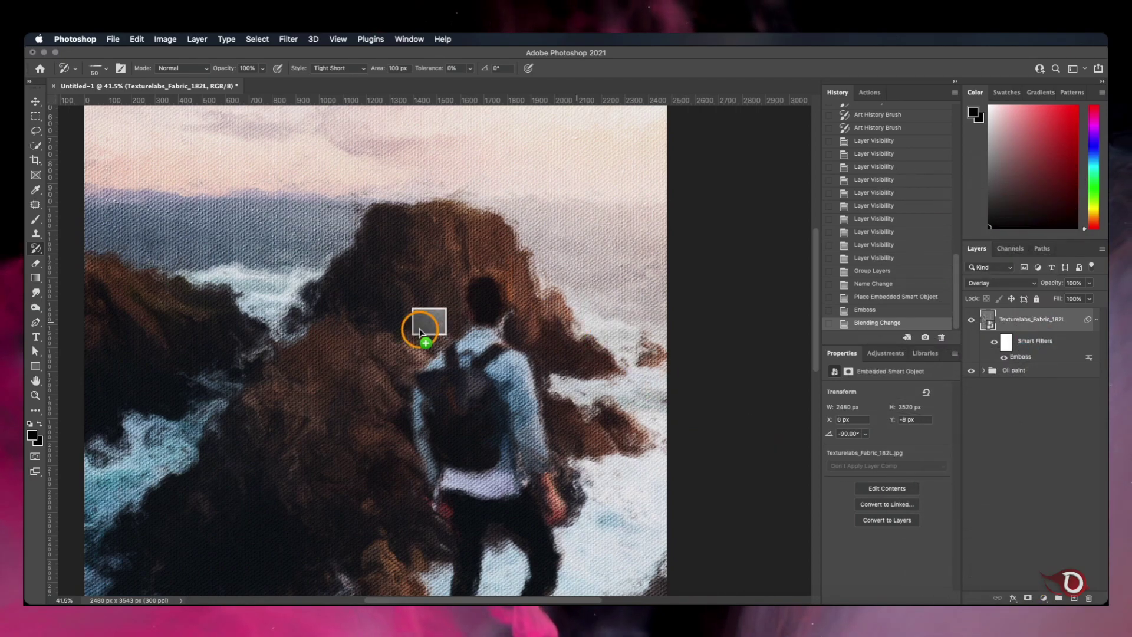
{"action": "scroll", "coordinate": [488, 355], "scroll_direction": "down", "scroll_amount": 5}
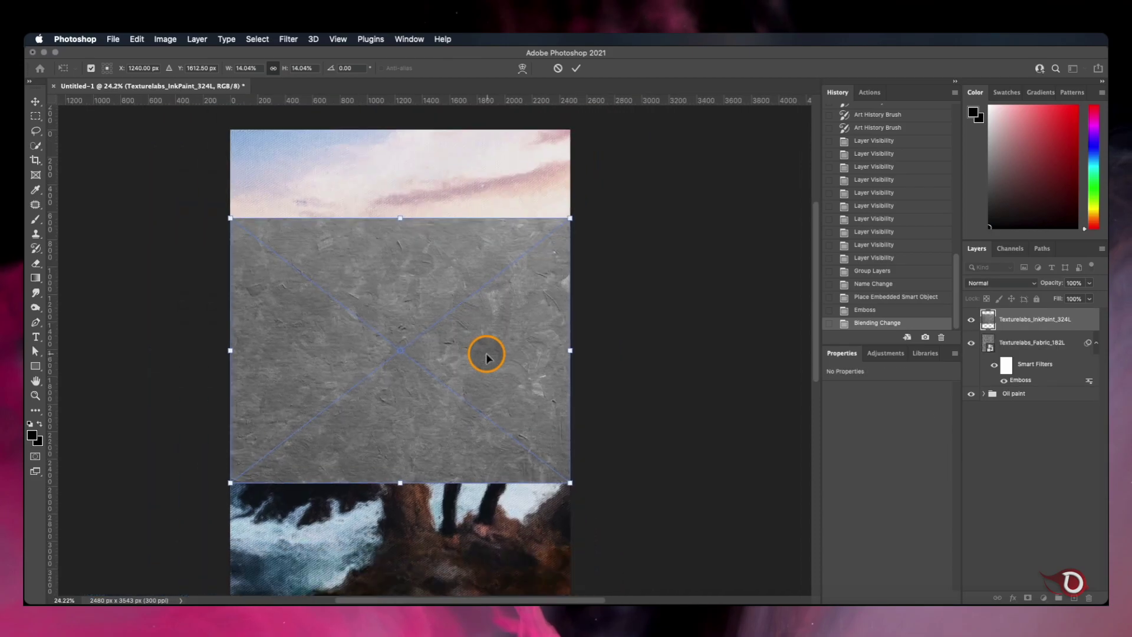
{"action": "left_click_drag", "start_coordinate": [572, 476], "coordinate": [541, 177]}
{"action": "left_click_drag", "start_coordinate": [531, 356], "coordinate": [462, 356]}
{"action": "scroll", "coordinate": [569, 362], "scroll_direction": "down", "scroll_amount": 4}
{"action": "left_click", "coordinate": [575, 68]}
- Apply the Emboss filter to the Texturelabs_InkPaint_324L layer
{"action": "left_click", "coordinate": [288, 39]}
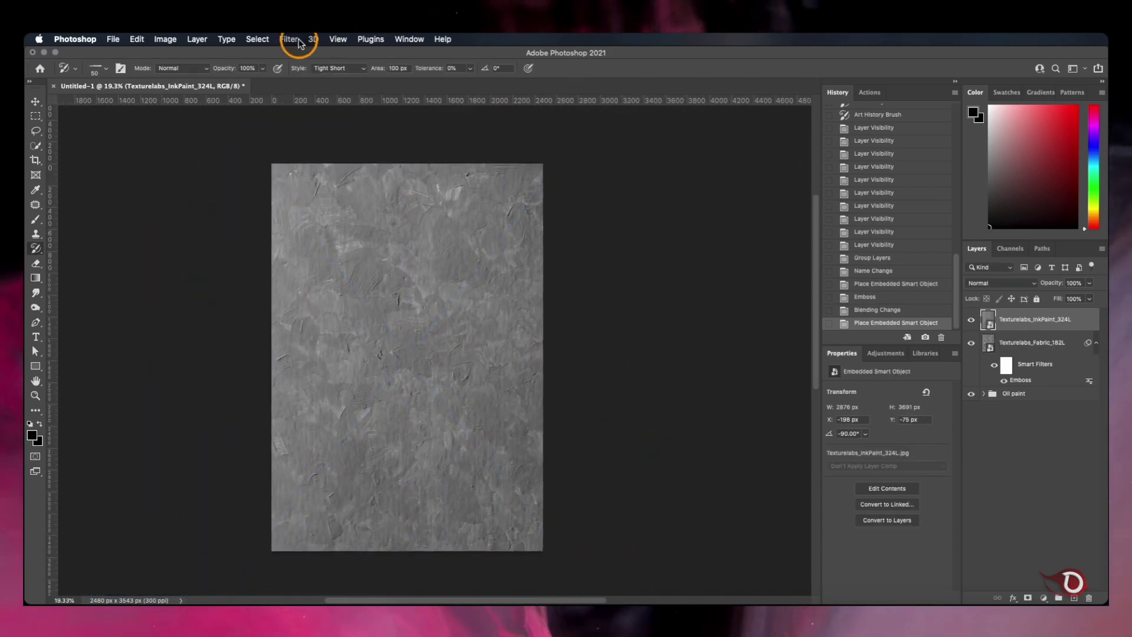
{"action": "mouse_move", "coordinate": [412, 266]}
{"action": "left_click", "coordinate": [495, 279]}
{"action": "key", "text": "Return"}
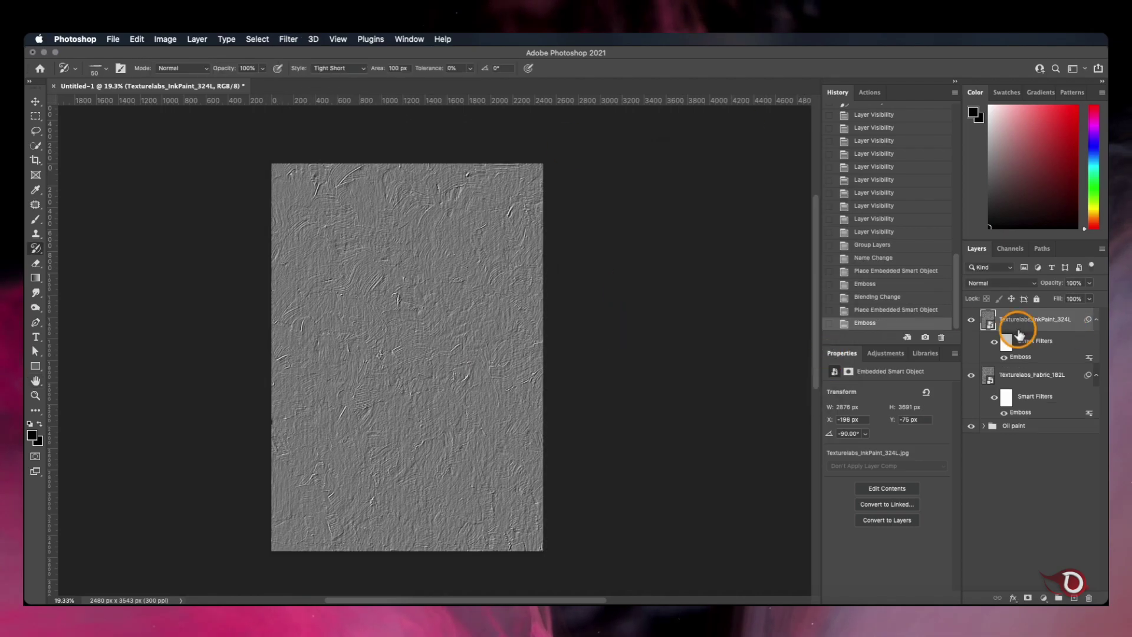
- Set the InkPaint texture layer's blend mode to Overlay and inspect the brush-stroke relief across the painting
{"action": "scroll", "coordinate": [418, 397], "scroll_direction": "up", "scroll_amount": 10}
{"action": "scroll", "coordinate": [418, 397], "scroll_direction": "down", "scroll_amount": 4}
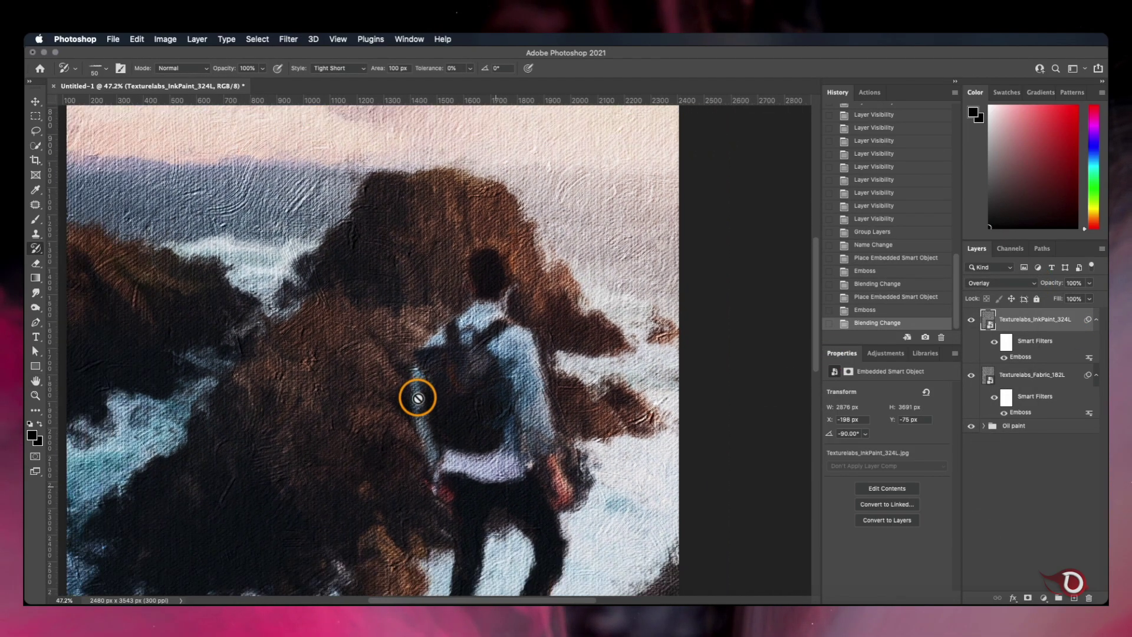
{"action": "scroll", "coordinate": [417, 397], "scroll_direction": "up", "scroll_amount": 3}
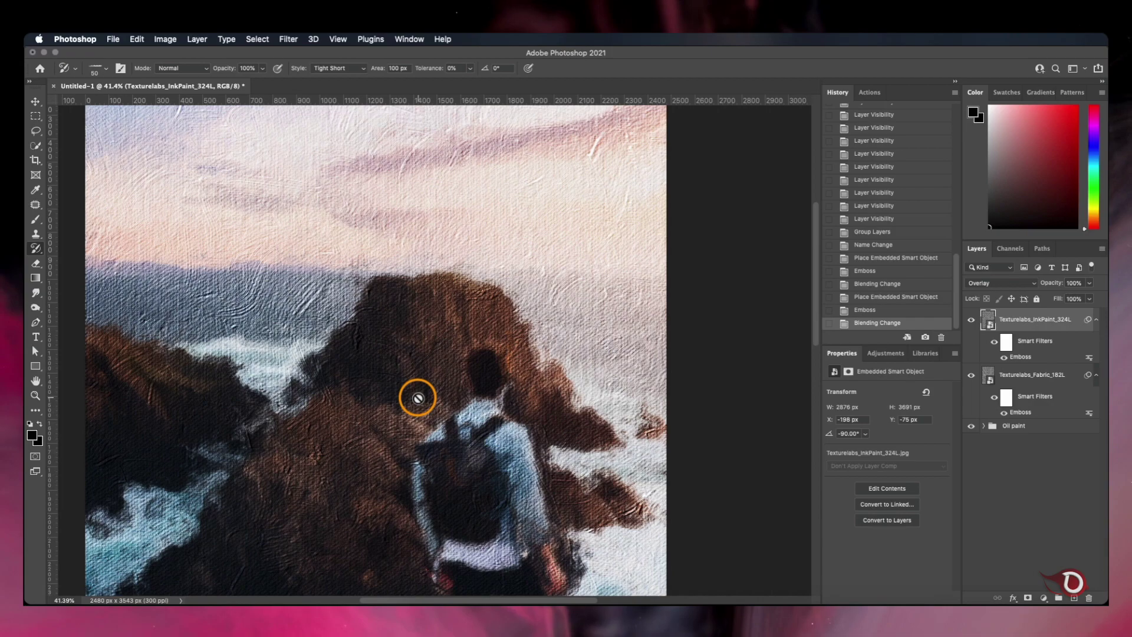
{"action": "scroll", "coordinate": [418, 397], "scroll_direction": "up", "scroll_amount": 5}
{"action": "scroll", "coordinate": [417, 396], "scroll_direction": "down", "scroll_amount": 4}
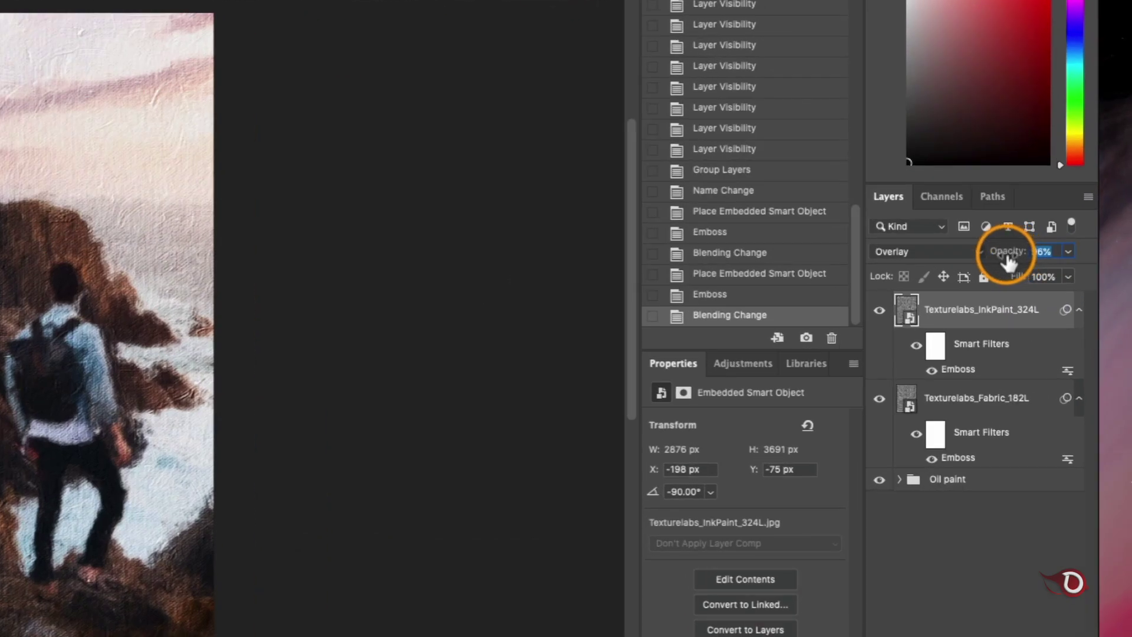
- Adjust the opacity of the fabric texture layer and set the InkPaint texture layer's opacity to 70%
{"action": "mouse_move", "coordinate": [1009, 262]}
{"action": "left_mouse_down"}
{"action": "mouse_move", "coordinate": [983, 259]}
{"action": "mouse_move", "coordinate": [1010, 255]}
{"action": "left_mouse_up"}
{"action": "left_click", "coordinate": [997, 398]}
{"action": "left_click", "coordinate": [996, 311]}
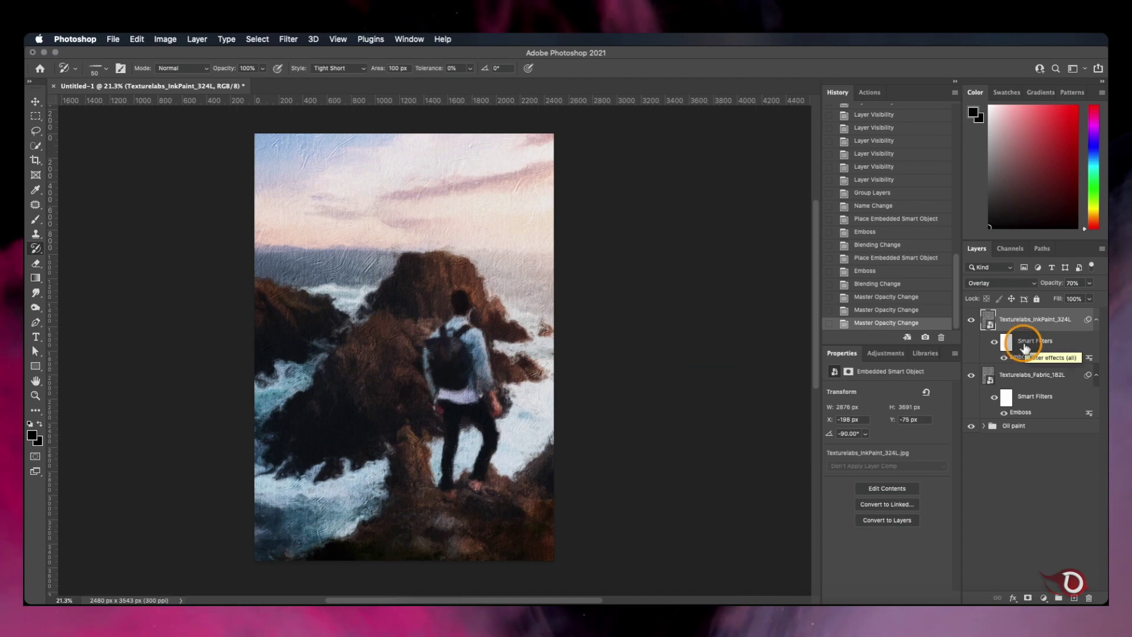
- Group both texture layers with the Oil paint group and name the new group Oil Paint effect
{"action": "left_click", "coordinate": [1046, 424], "text": "shift"}
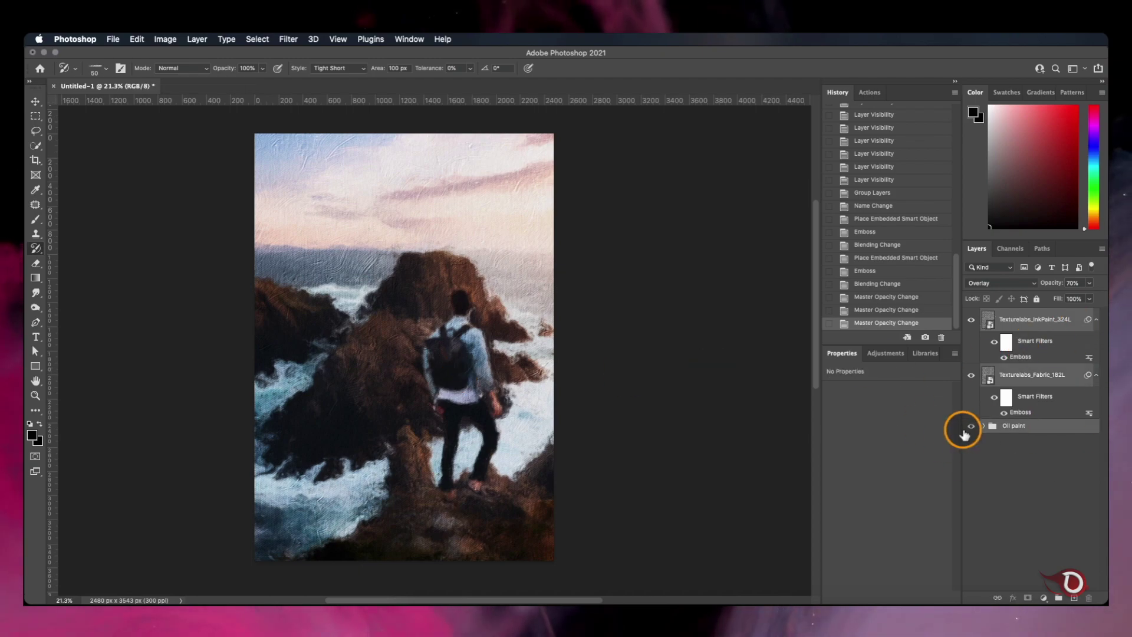
{"action": "key", "text": "super+g"}
{"action": "double_click", "coordinate": [1011, 315]}
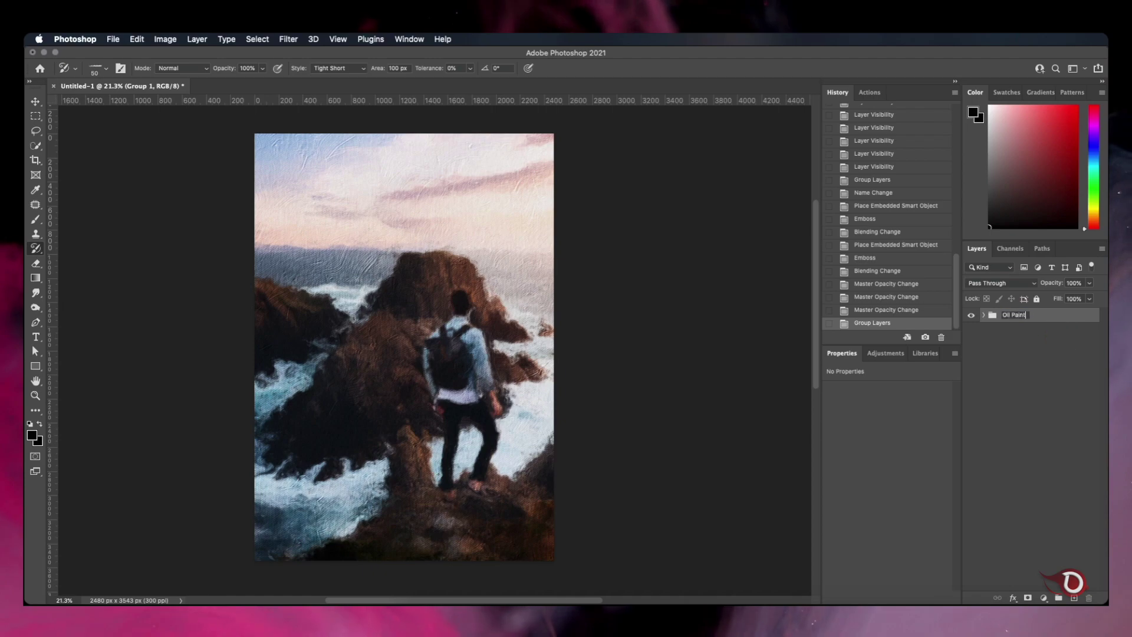
{"action": "key", "text": "Return"}
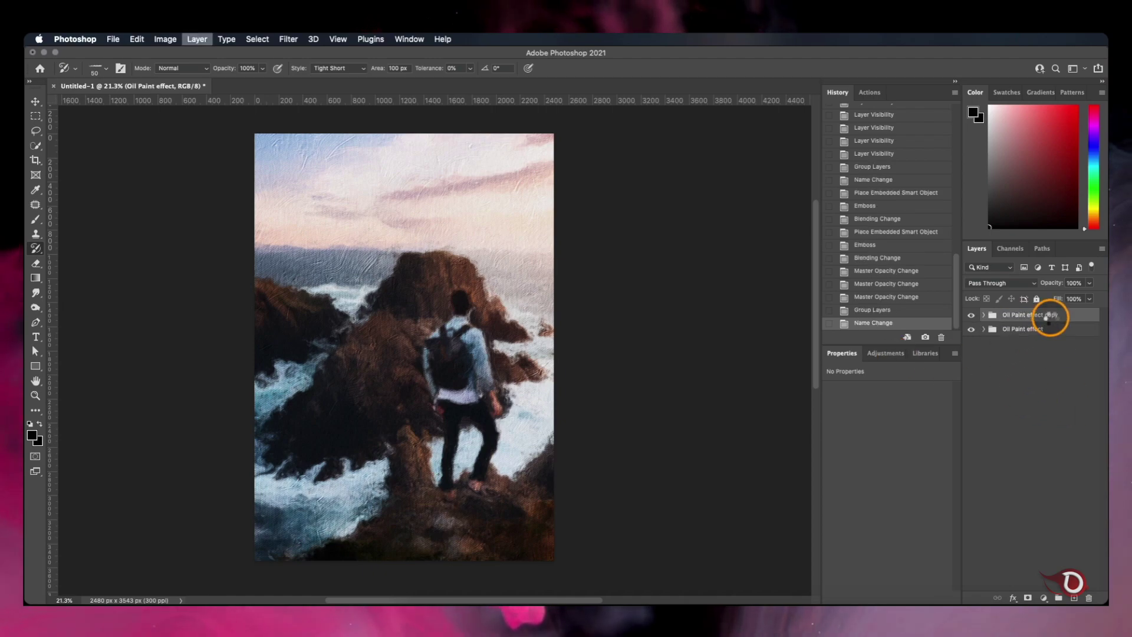
- Duplicate the Oil Paint effect group, hide the original and convert the copy to a smart object
{"action": "left_click", "coordinate": [970, 330]}
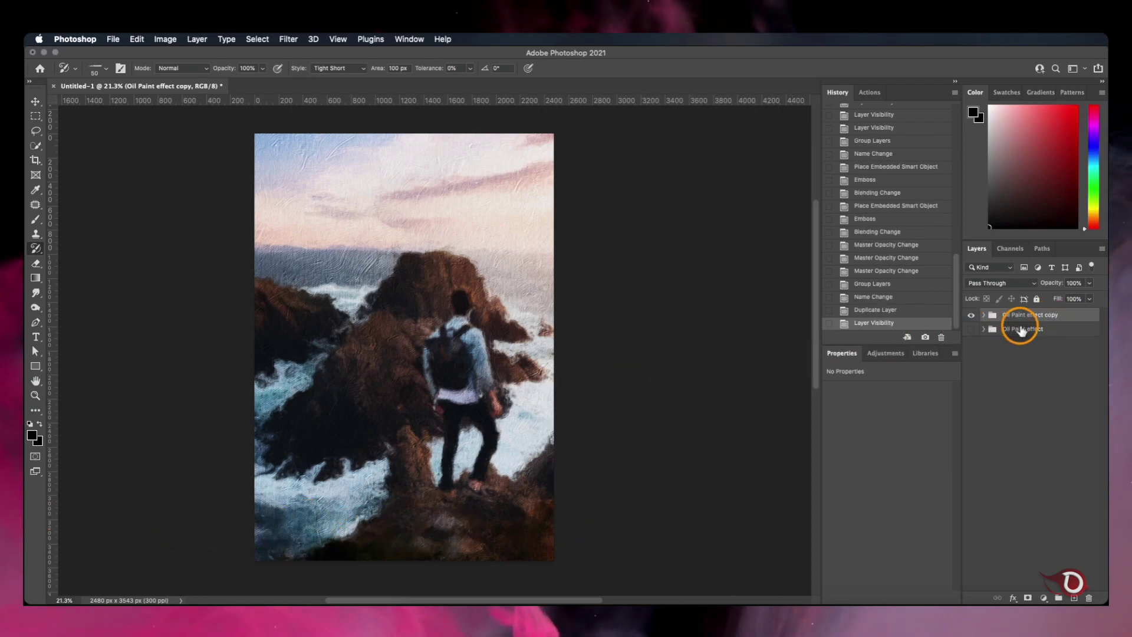
{"action": "right_click", "coordinate": [1064, 321]}
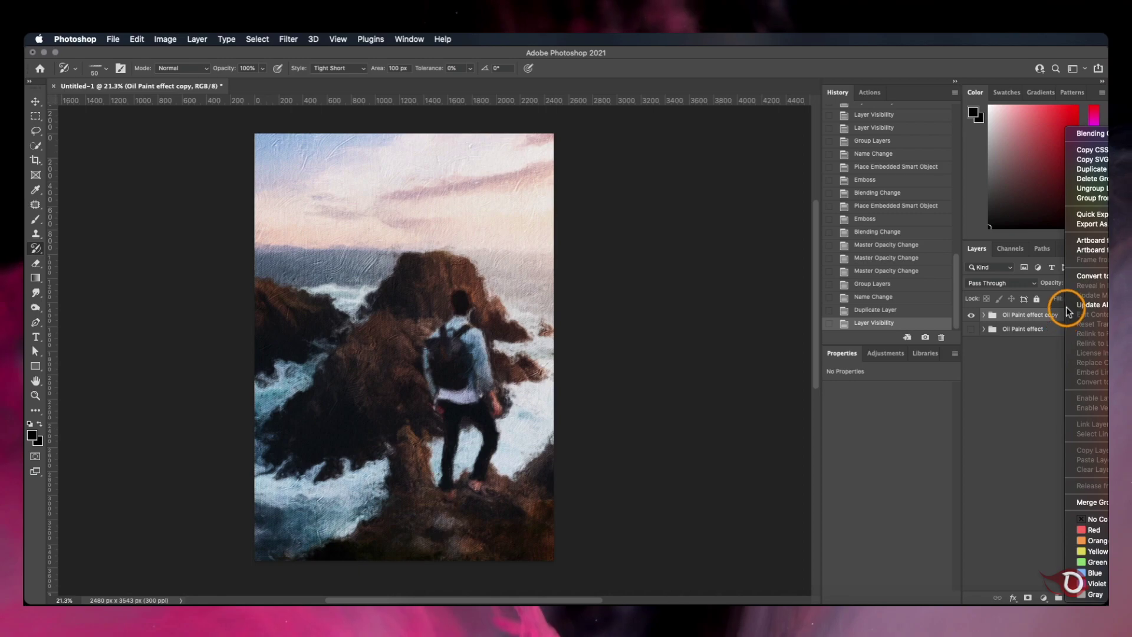
{"action": "left_click", "coordinate": [1079, 276]}
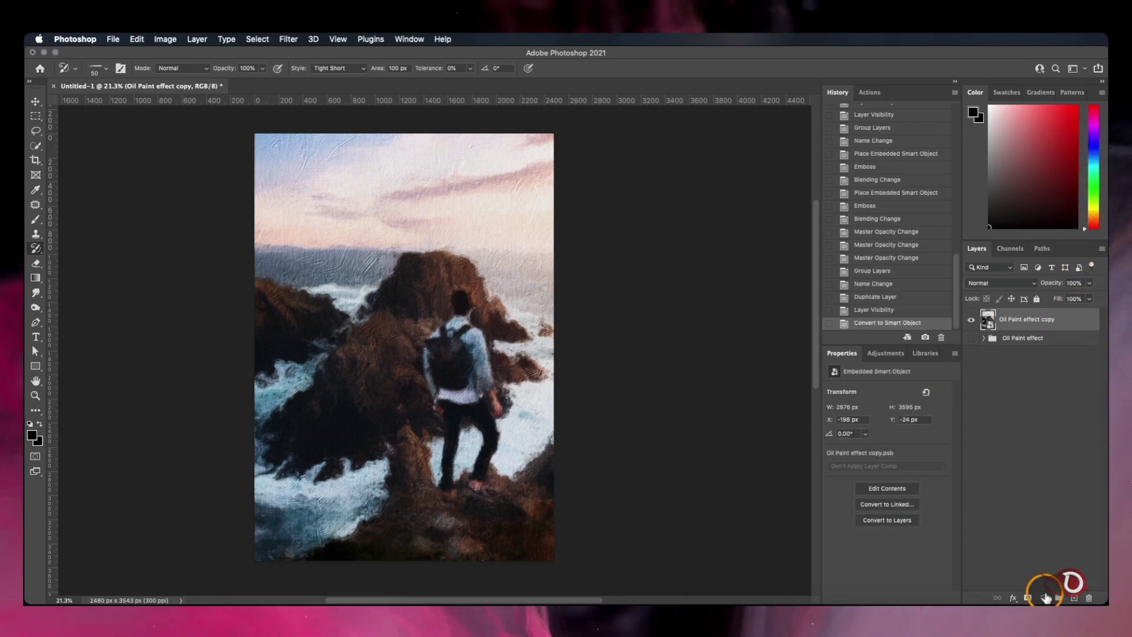
- Add a Vibrance adjustment layer above the smart object with Vibrance +44 and Saturation +8
{"action": "left_click", "coordinate": [1045, 597]}
{"action": "left_click", "coordinate": [1062, 463]}
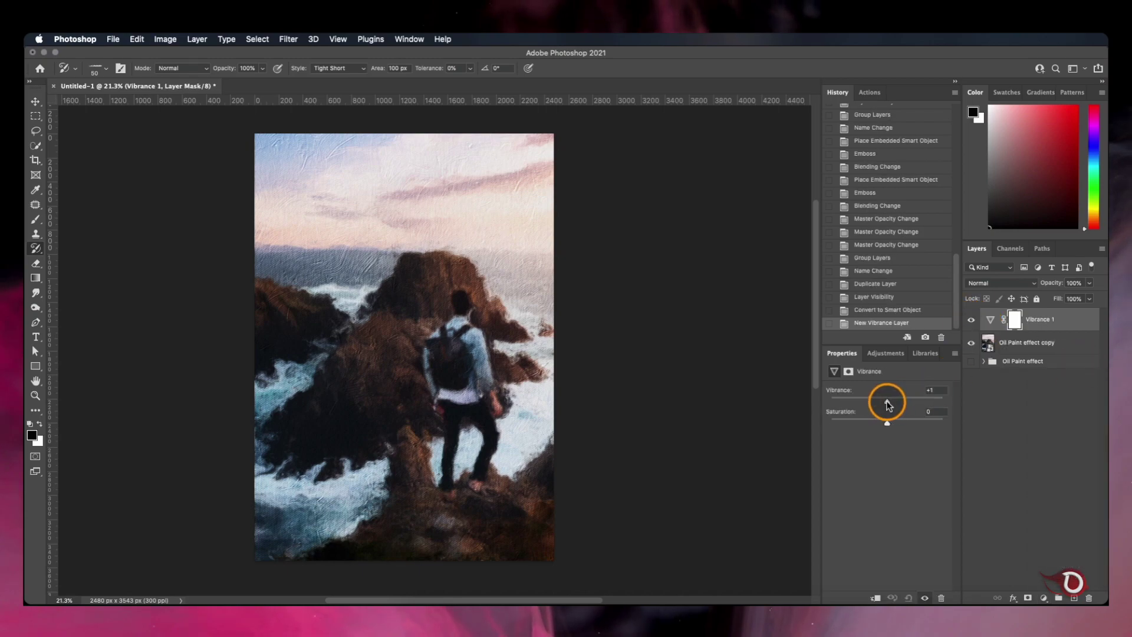
{"action": "left_click_drag", "start_coordinate": [888, 404], "coordinate": [896, 405]}
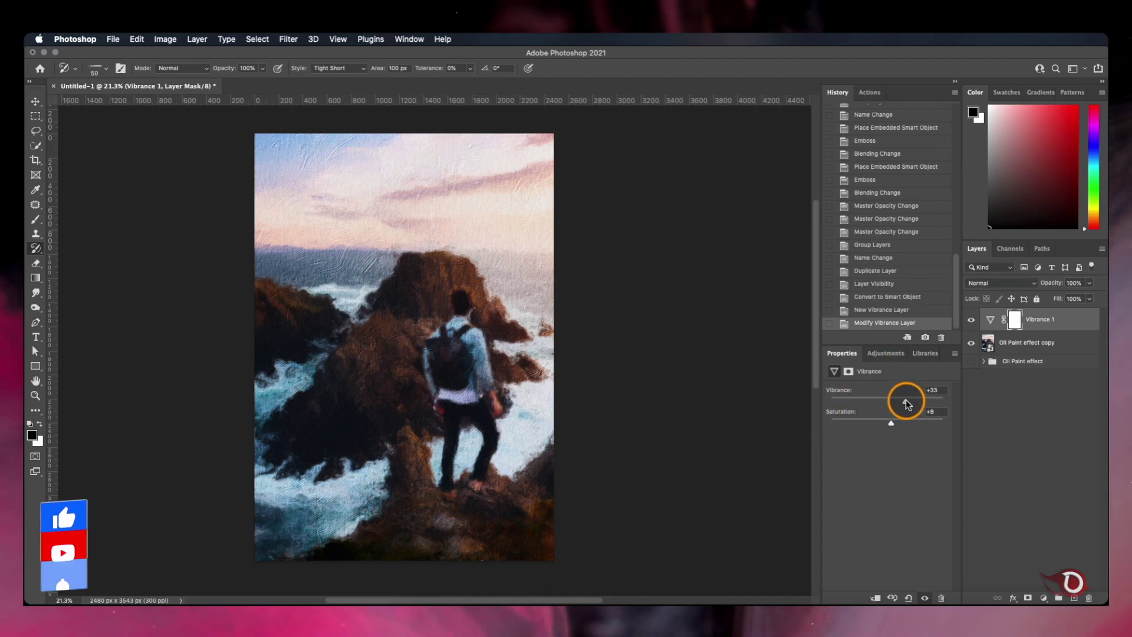
{"action": "left_click_drag", "start_coordinate": [905, 401], "coordinate": [913, 404]}
- Add a Levels adjustment layer with input levels of 4, 1.10 and 251
{"action": "left_click", "coordinate": [1043, 597]}
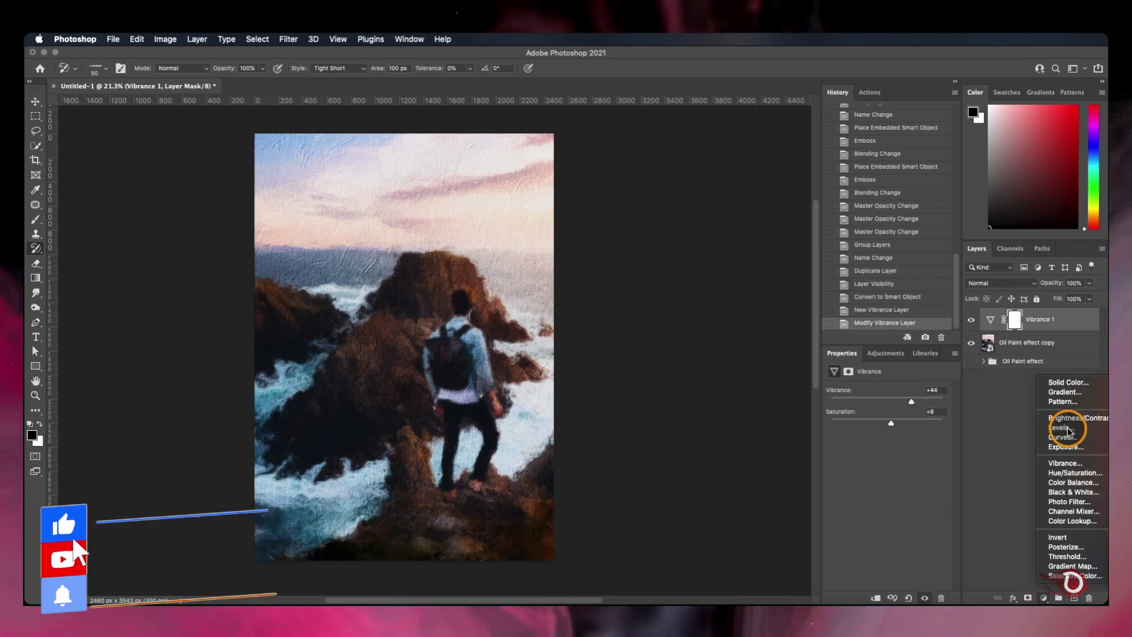
{"action": "left_click", "coordinate": [1068, 430]}
{"action": "mouse_move", "coordinate": [945, 473]}
{"action": "left_mouse_down"}
{"action": "mouse_move", "coordinate": [886, 474]}
{"action": "mouse_move", "coordinate": [943, 473]}
{"action": "left_mouse_up"}
{"action": "left_click_drag", "start_coordinate": [847, 474], "coordinate": [849, 476]}
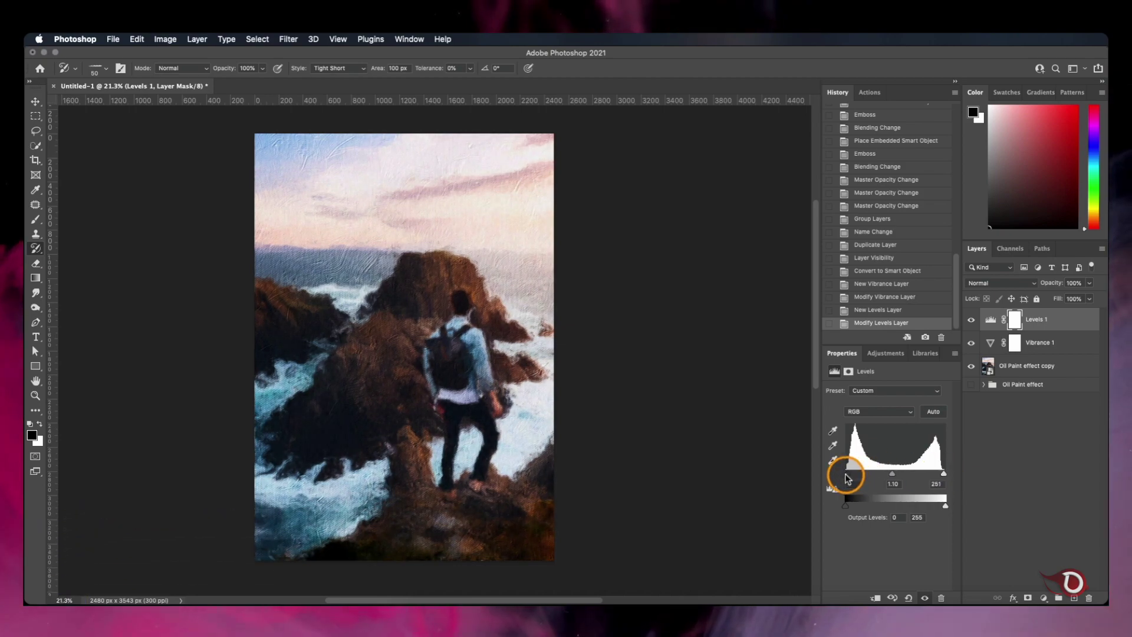
- Clip the Vibrance and Levels adjustment layers to the Oil Paint effect copy layer
{"action": "left_click", "coordinate": [992, 360], "text": "alt"}
{"action": "left_click", "coordinate": [993, 330], "text": "alt"}
{"action": "scroll", "coordinate": [601, 391], "scroll_direction": "up", "scroll_amount": 1}
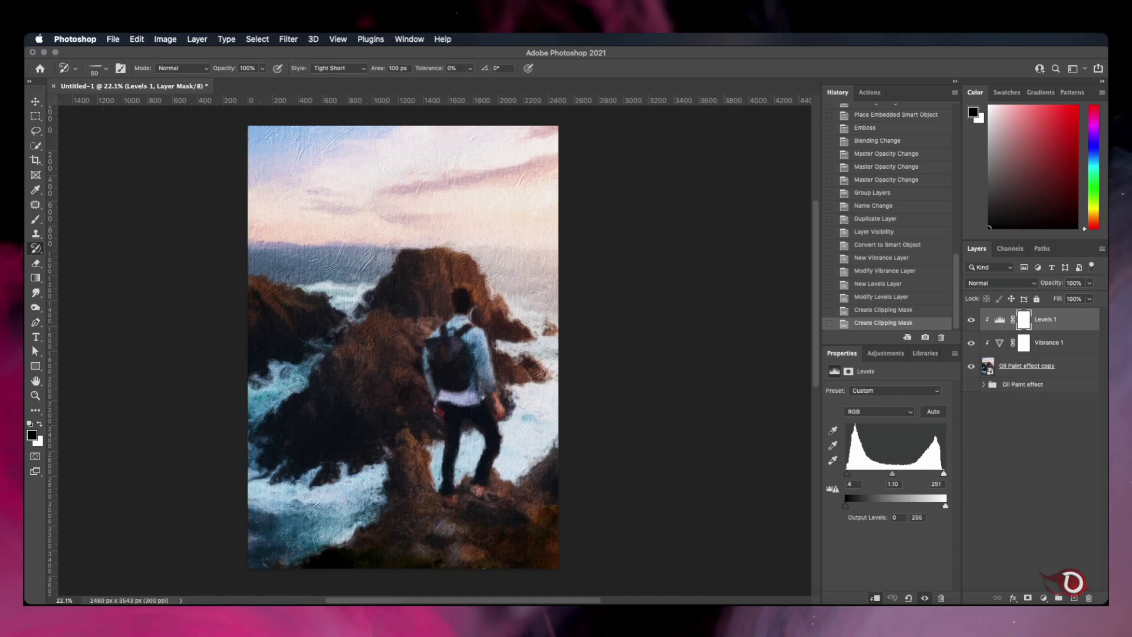
- Move the painting straight up to Y -471 px in Video making.psd, leaving an empty strip along the canvas's lower edge
{"action": "left_click", "coordinate": [473, 411]}
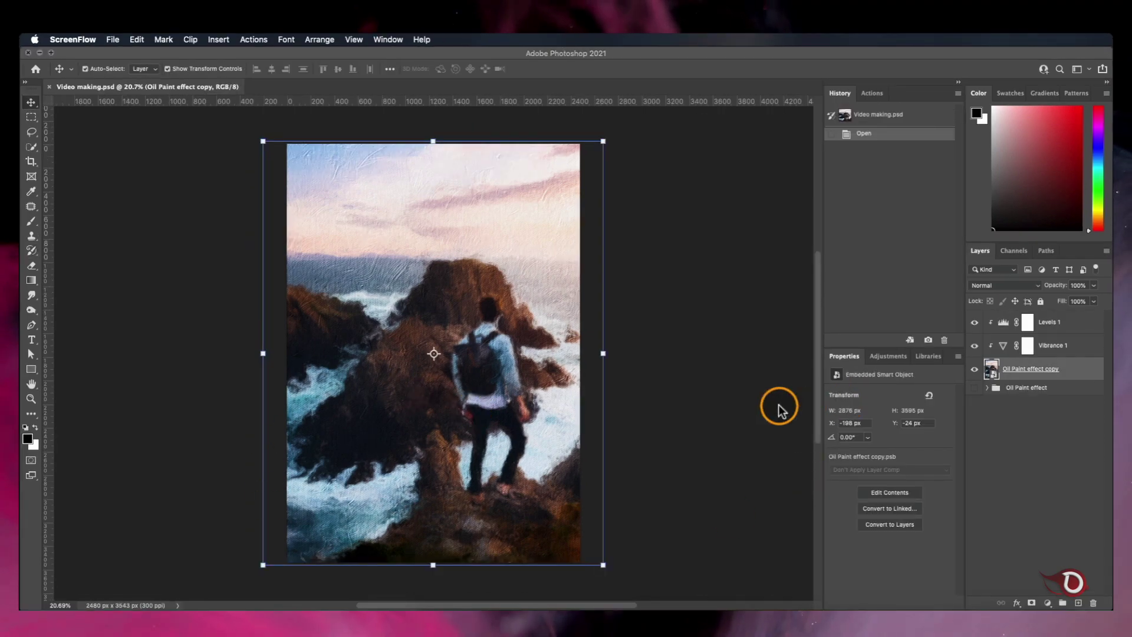
{"action": "left_click", "coordinate": [459, 455]}
{"action": "mouse_move", "coordinate": [457, 438]}
{"action": "left_mouse_down"}
{"action": "mouse_move", "coordinate": [460, 379]}
{"action": "mouse_move", "coordinate": [462, 389]}
{"action": "left_mouse_up"}
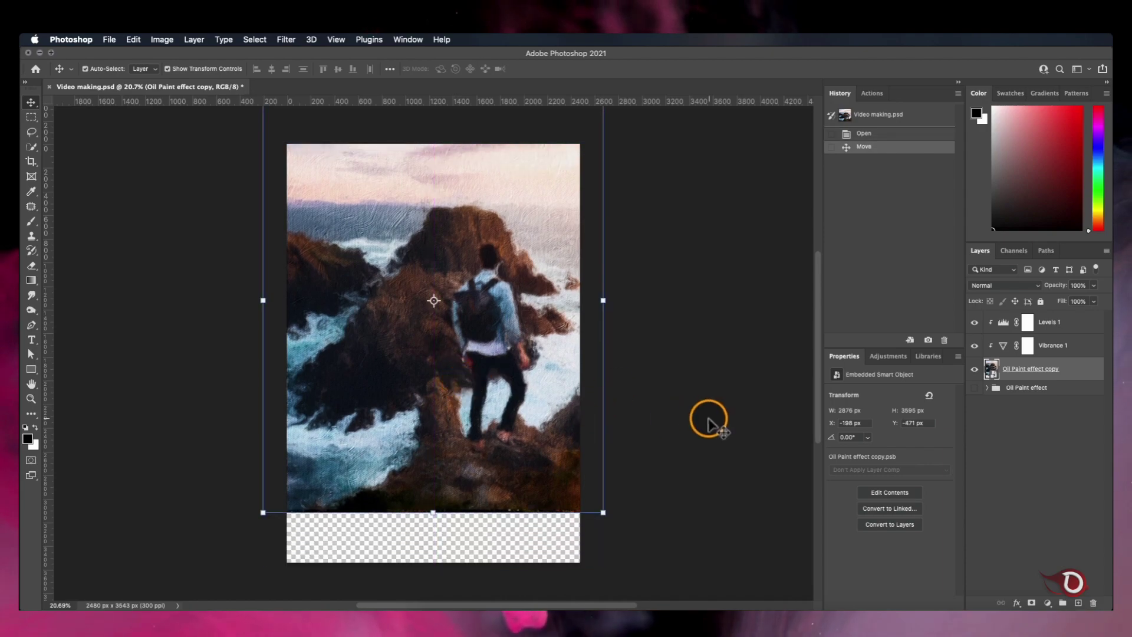
- Add a white Solid Color fill layer and place it beneath all other layers as the background
{"action": "left_click", "coordinate": [1048, 603]}
{"action": "left_click", "coordinate": [1071, 387]}
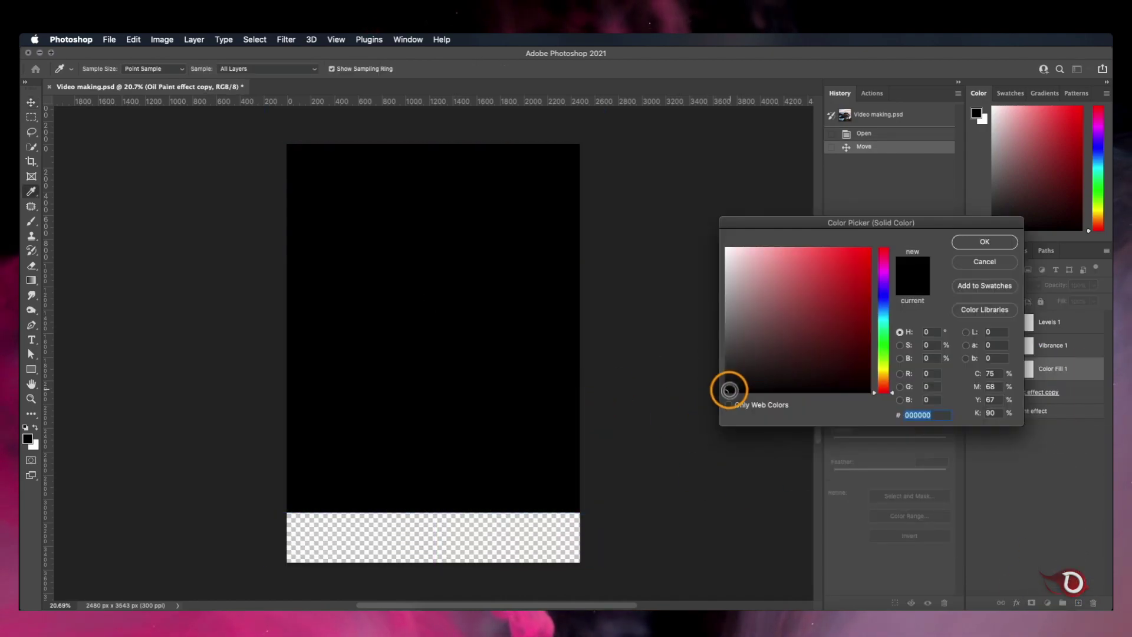
{"action": "left_click_drag", "start_coordinate": [728, 389], "coordinate": [726, 248]}
{"action": "left_click", "coordinate": [985, 243]}
{"action": "mouse_move", "coordinate": [1068, 367]}
{"action": "left_mouse_down"}
{"action": "mouse_move", "coordinate": [1051, 414]}
{"action": "mouse_move", "coordinate": [1081, 441]}
{"action": "left_mouse_up"}
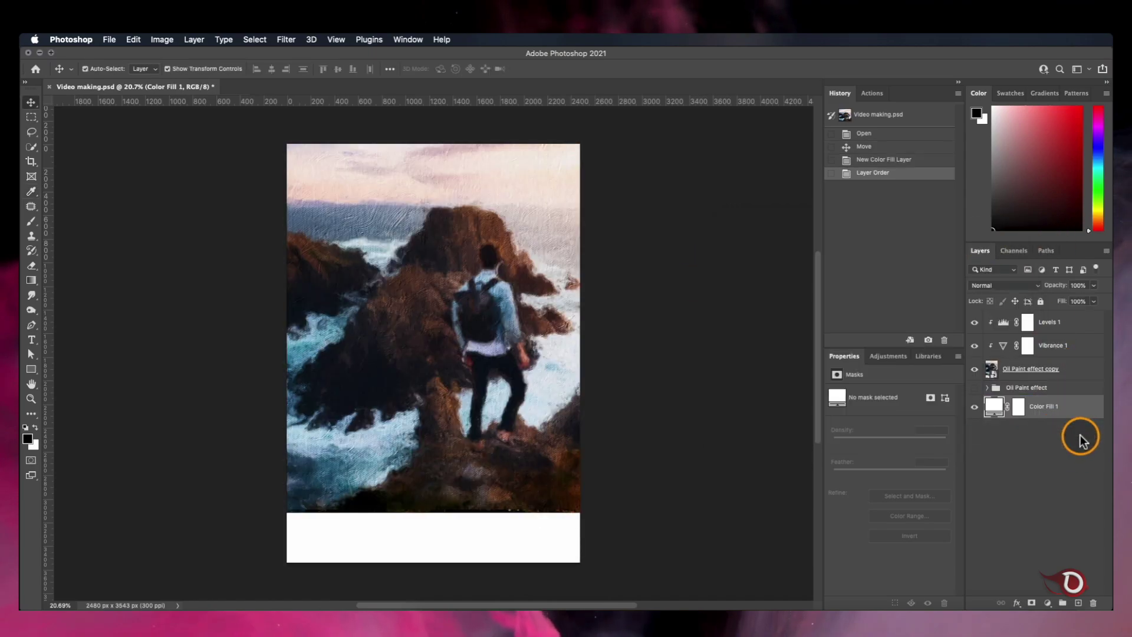
{"action": "scroll", "coordinate": [689, 386], "scroll_direction": "up", "scroll_amount": 3}
{"action": "scroll", "coordinate": [690, 451], "scroll_direction": "down", "scroll_amount": 4}
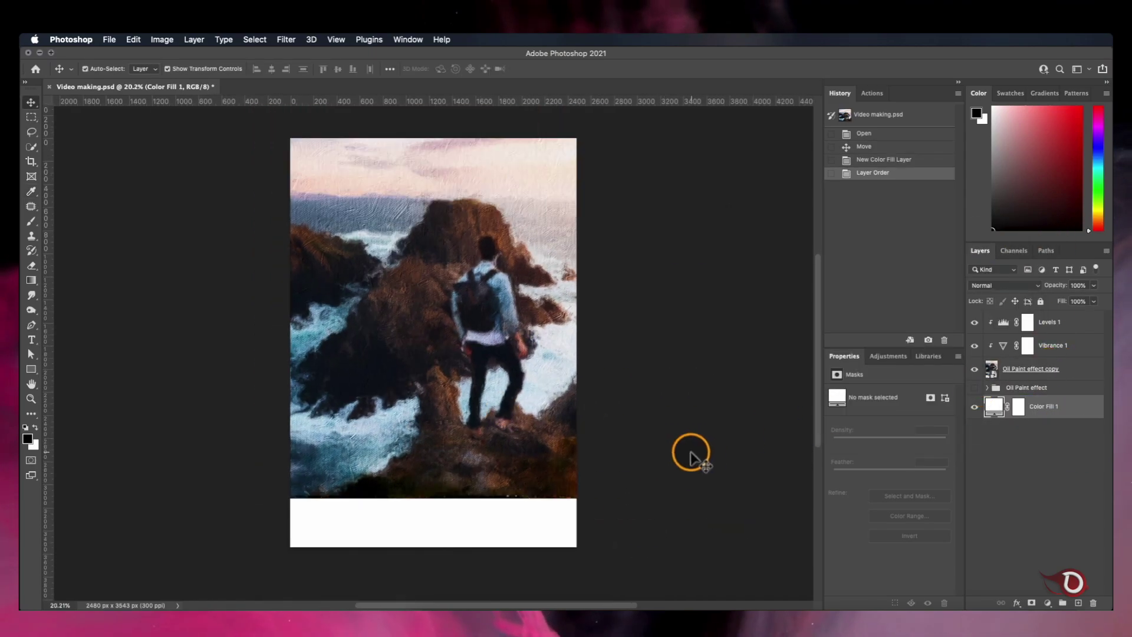
- Add the text EXPLORE in Montserrat ExtraBold, 10 pt, over the lower part of the painting, above all other layers
{"action": "scroll", "coordinate": [690, 452], "scroll_direction": "up", "scroll_amount": 2}
{"action": "left_click", "coordinate": [1074, 363]}
{"action": "left_click", "coordinate": [1085, 319]}
{"action": "left_click", "coordinate": [32, 339]}
{"action": "left_click", "coordinate": [400, 399]}
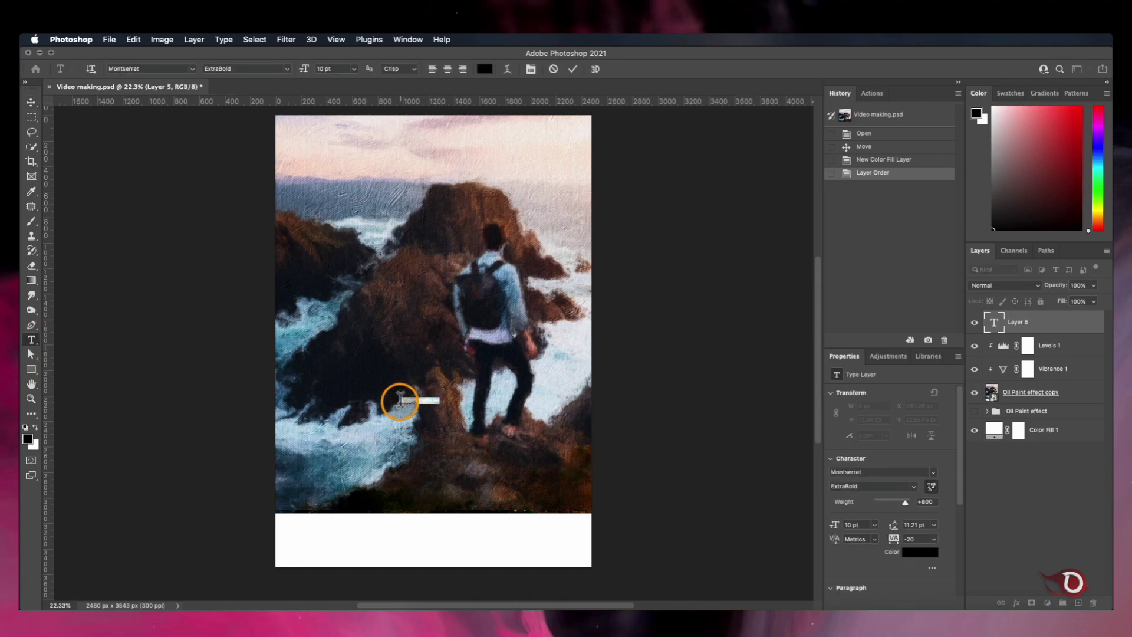
{"action": "left_click", "coordinate": [33, 104]}
- Color the EXPLORE text white (ffffff) and enlarge it to 110 pt
{"action": "left_click", "coordinate": [919, 551]}
{"action": "left_click_drag", "start_coordinate": [726, 391], "coordinate": [707, 244]}
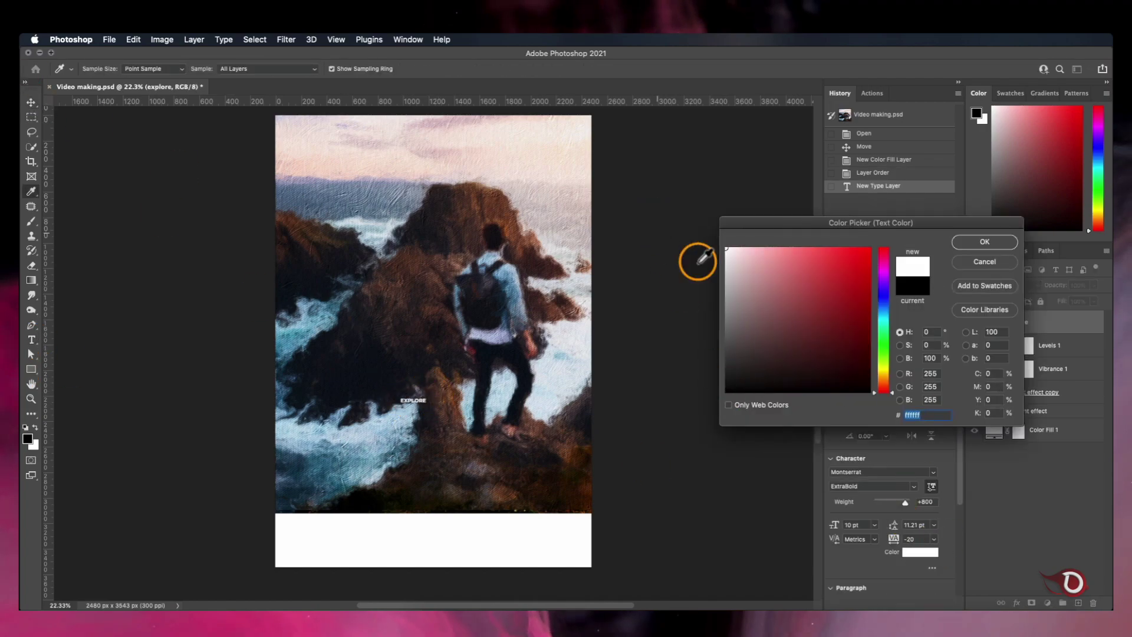
{"action": "key", "text": "Return"}
{"action": "left_click_drag", "start_coordinate": [834, 525], "coordinate": [884, 526]}
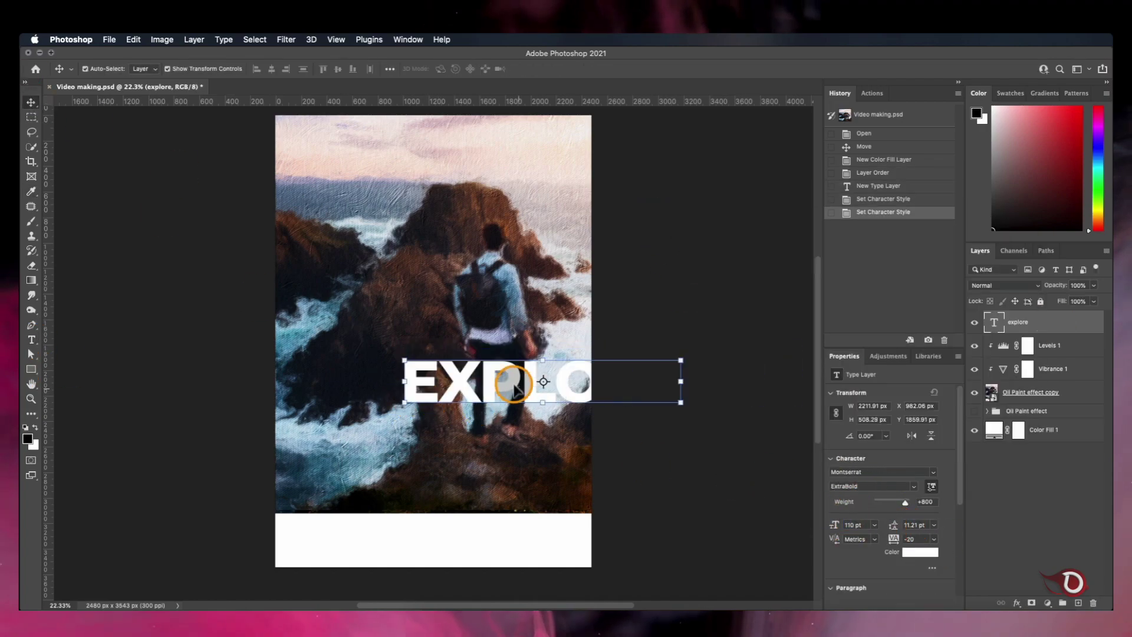
- Set the EXPLORE text in the Arizonia font and turn off all caps so it reads in lowercase
{"action": "left_click", "coordinate": [933, 471]}
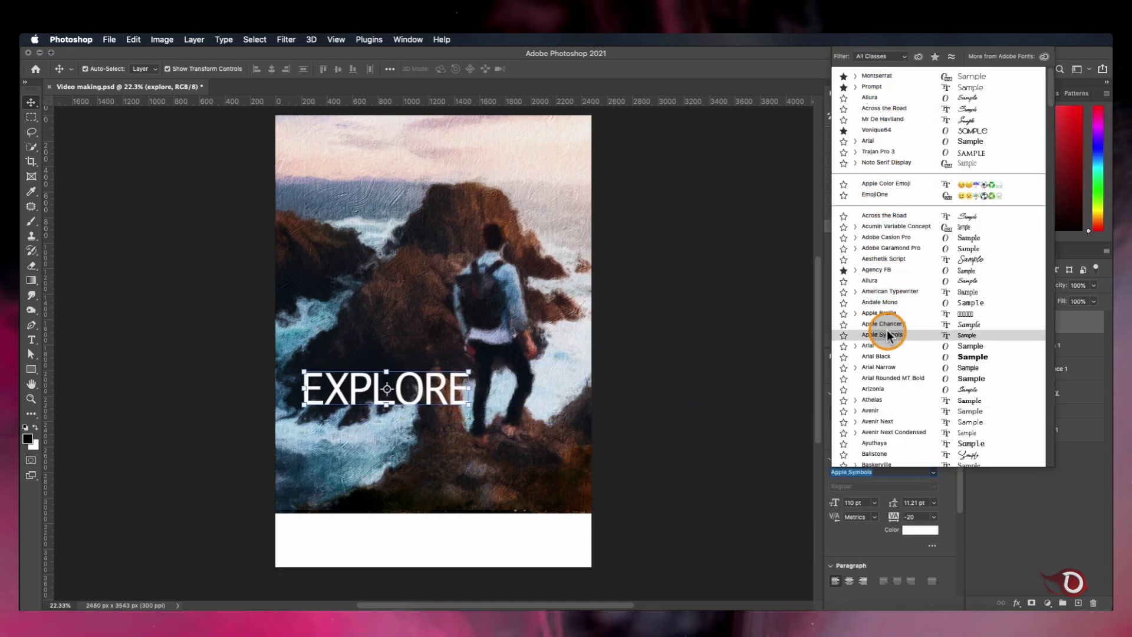
{"action": "scroll", "coordinate": [887, 342], "scroll_direction": "down", "scroll_amount": 1}
{"action": "left_click", "coordinate": [890, 380]}
{"action": "scroll", "coordinate": [884, 448], "scroll_direction": "down", "scroll_amount": 5}
{"action": "left_click", "coordinate": [834, 498]}
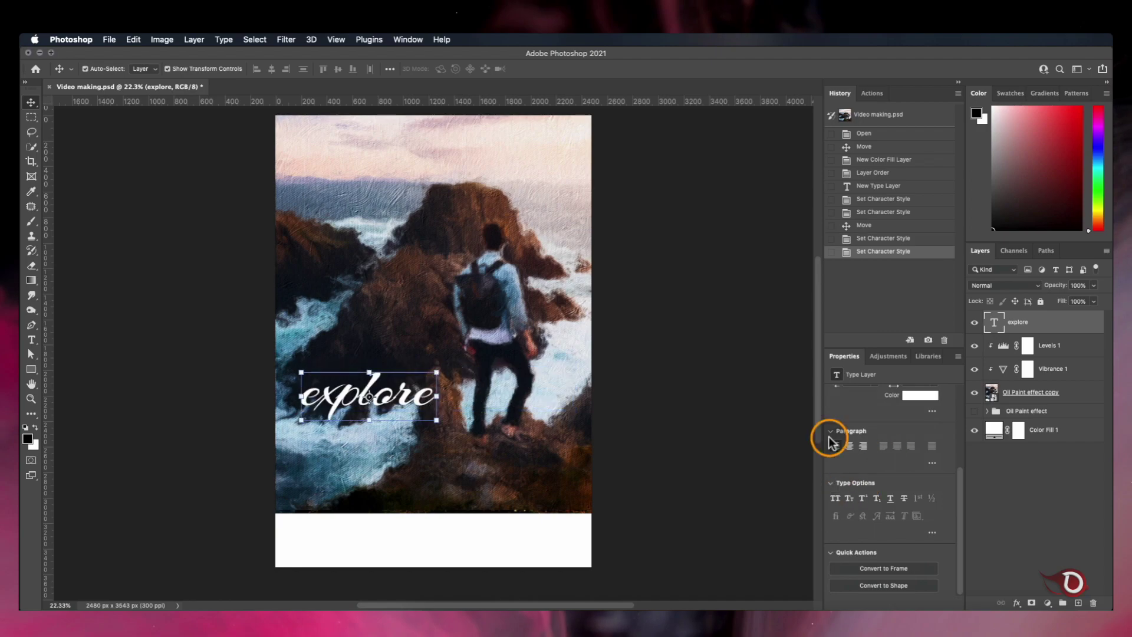
- Scale the explore text to about 202% so it spans most of the canvas width, and set its tracking to 0
{"action": "left_click_drag", "start_coordinate": [437, 396], "coordinate": [576, 396]}
{"action": "scroll", "coordinate": [412, 394], "scroll_direction": "up", "scroll_amount": 4}
{"action": "scroll", "coordinate": [379, 419], "scroll_direction": "up", "scroll_amount": 1}
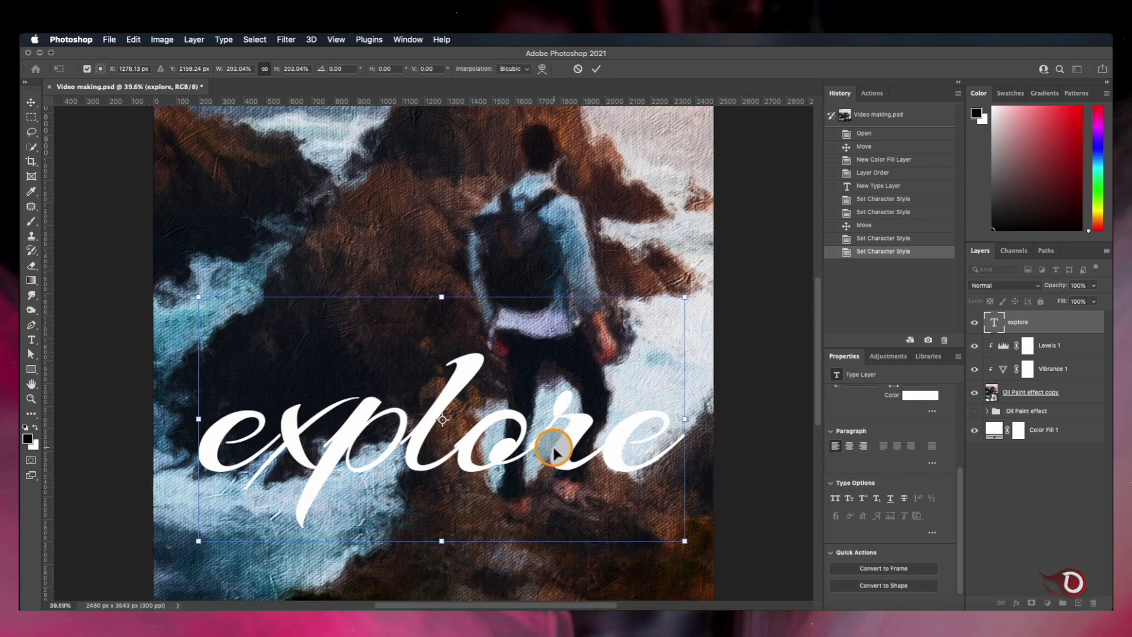
{"action": "scroll", "coordinate": [554, 451], "scroll_direction": "down", "scroll_amount": 1}
{"action": "scroll", "coordinate": [893, 472], "scroll_direction": "up", "scroll_amount": 4}
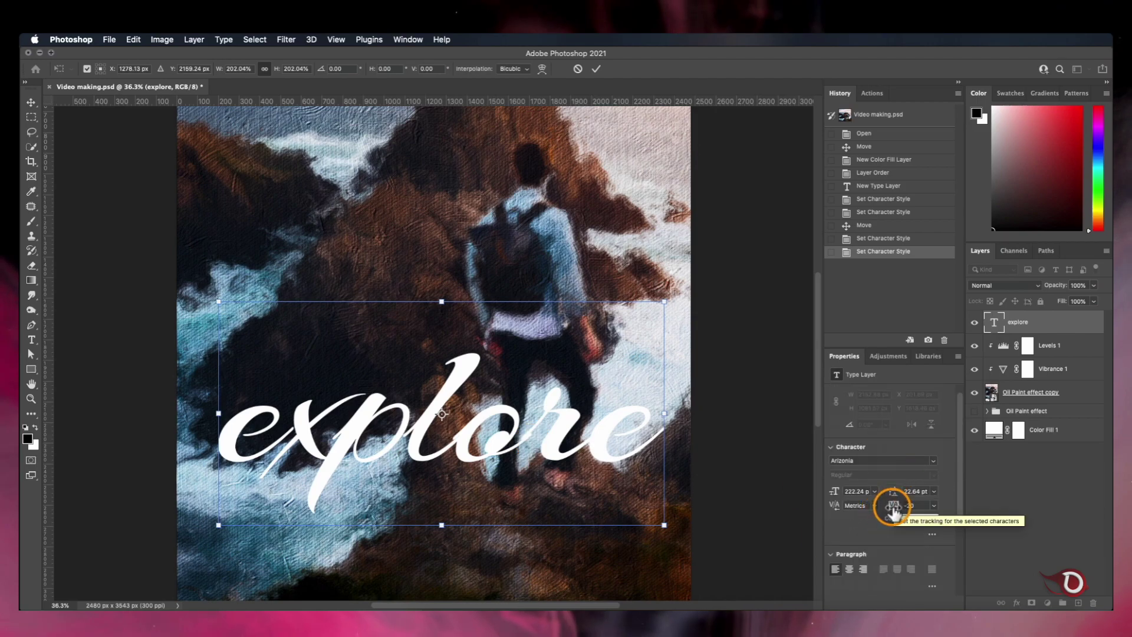
{"action": "left_click", "coordinate": [596, 69]}
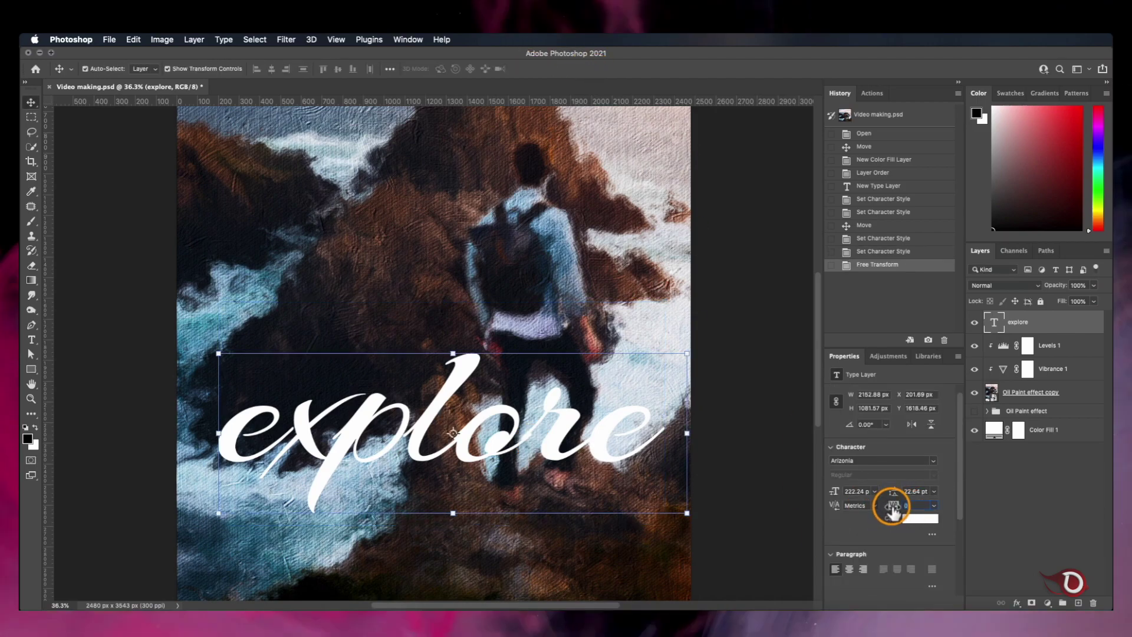
{"action": "left_click_drag", "start_coordinate": [891, 511], "coordinate": [894, 507]}
- Change the explore text's font to Infinite Stroke Regular and tighten its tracking to -20
{"action": "left_click", "coordinate": [933, 460]}
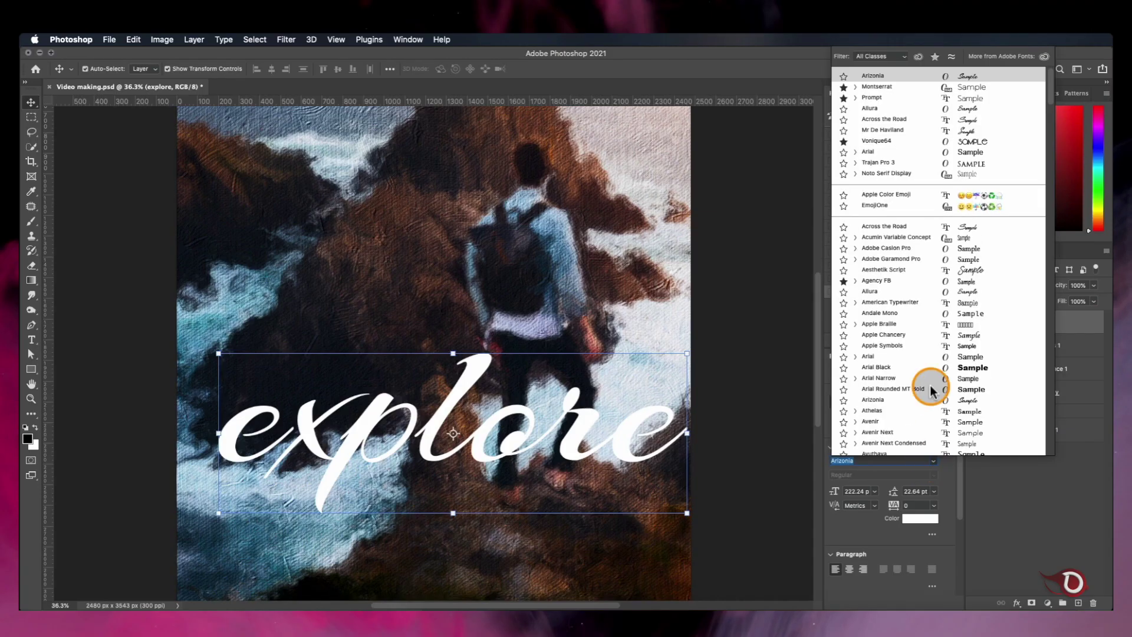
{"action": "scroll", "coordinate": [920, 400], "scroll_direction": "down", "scroll_amount": 10}
{"action": "scroll", "coordinate": [921, 374], "scroll_direction": "down", "scroll_amount": 5}
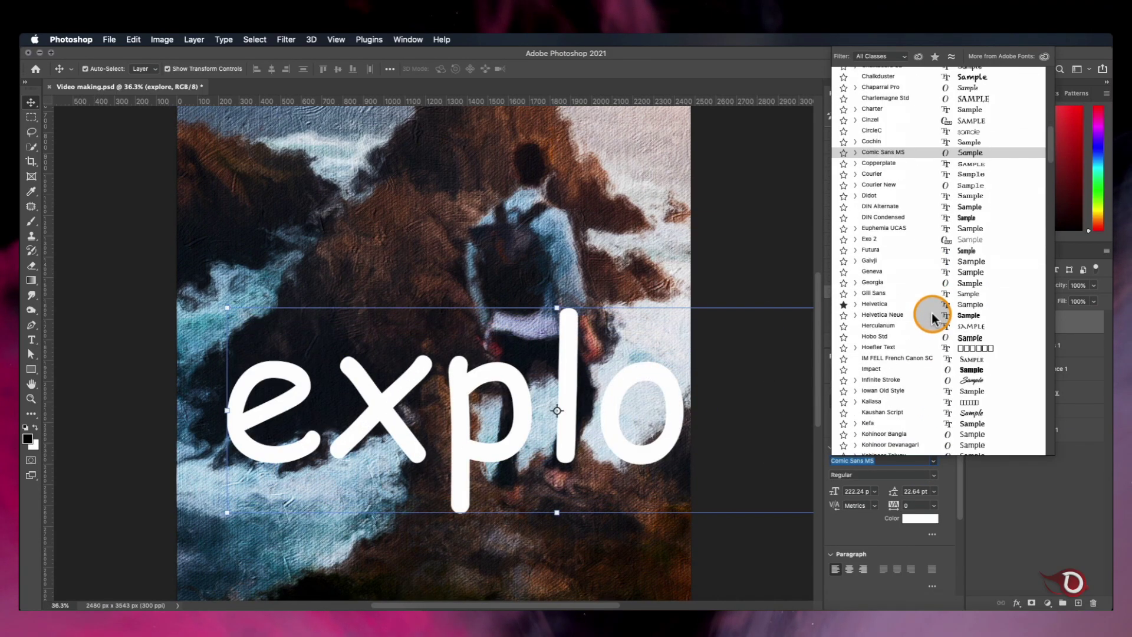
{"action": "left_click", "coordinate": [918, 382]}
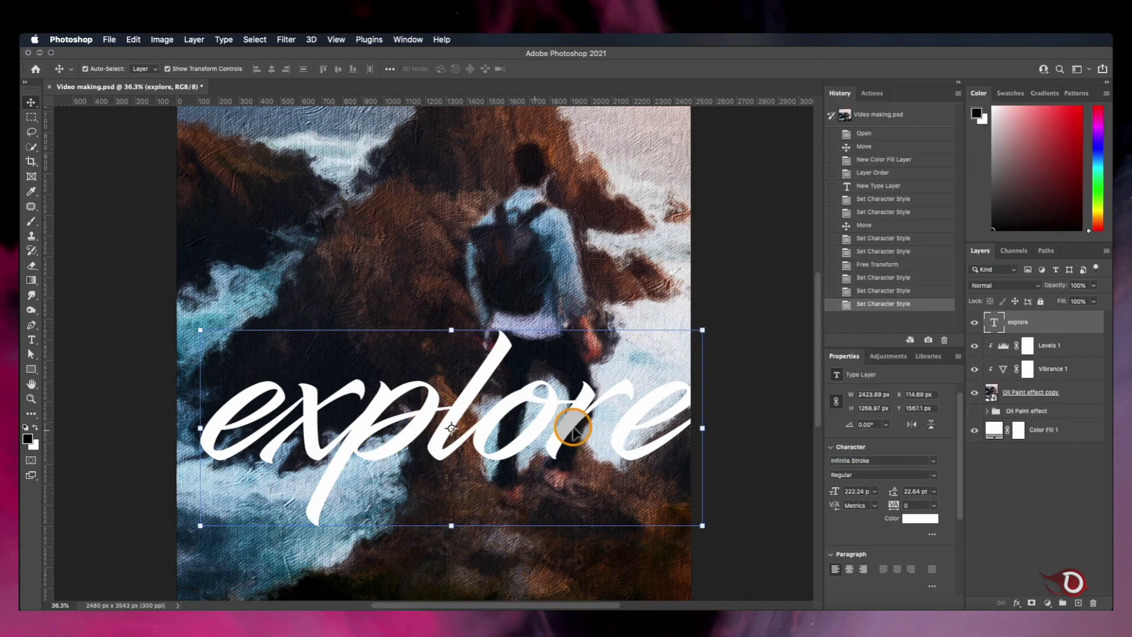
{"action": "mouse_move", "coordinate": [895, 508]}
{"action": "left_mouse_down"}
{"action": "mouse_move", "coordinate": [900, 500]}
{"action": "mouse_move", "coordinate": [694, 462]}
{"action": "mouse_move", "coordinate": [900, 498]}
{"action": "mouse_move", "coordinate": [893, 510]}
{"action": "left_mouse_up"}
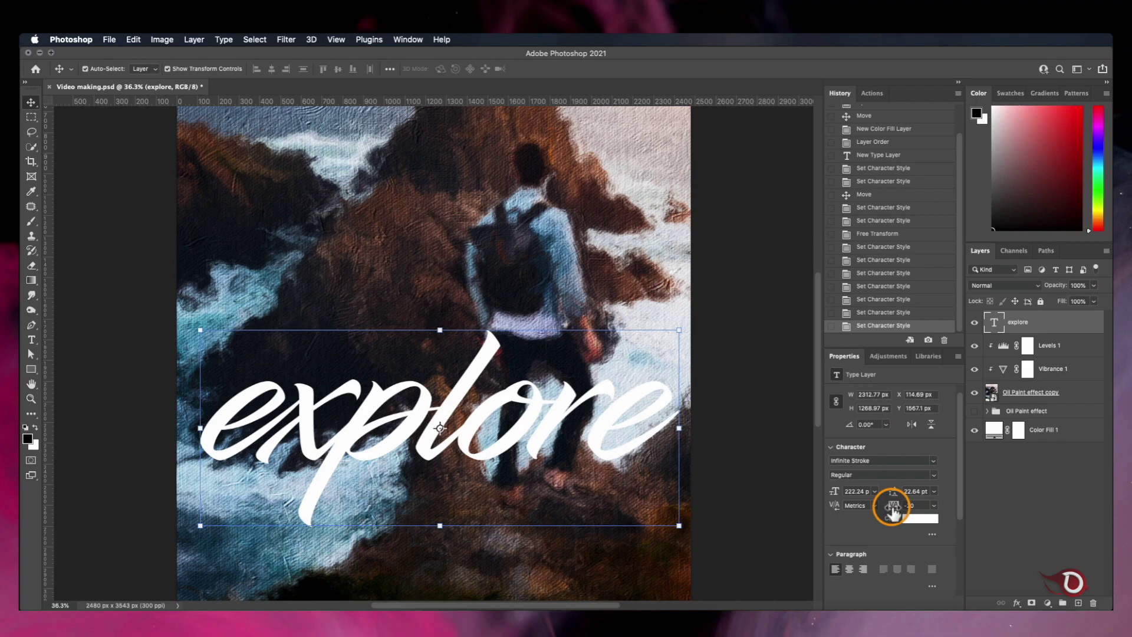
- Convert the explore text layer to a shape layer
{"action": "scroll", "coordinate": [573, 462], "scroll_direction": "up", "scroll_amount": 3}
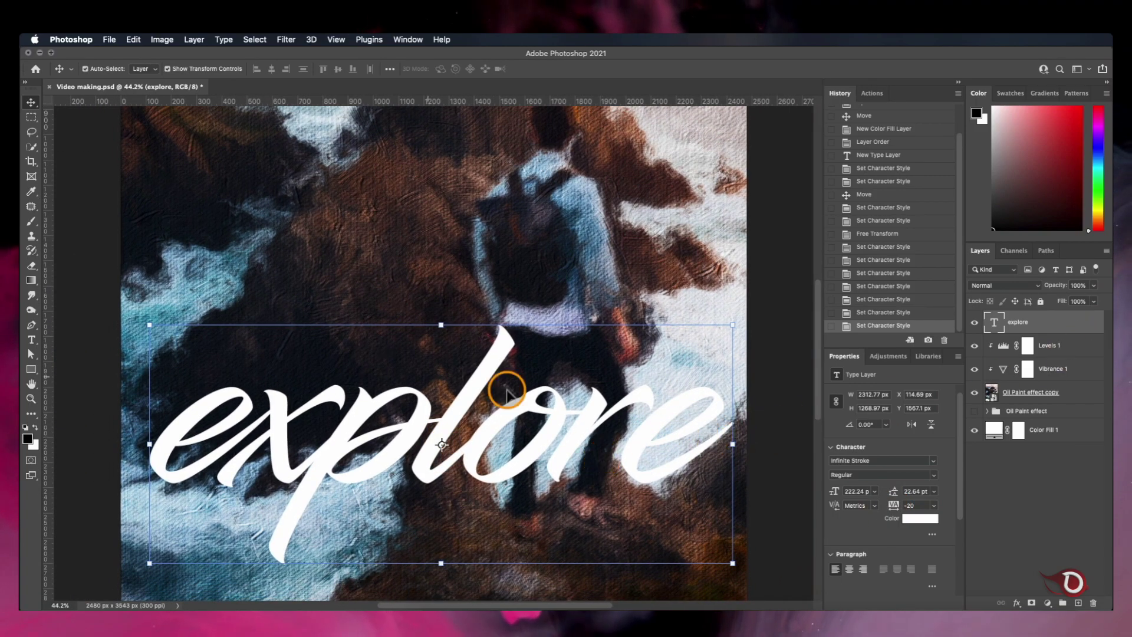
{"action": "scroll", "coordinate": [522, 402], "scroll_direction": "down", "scroll_amount": 3}
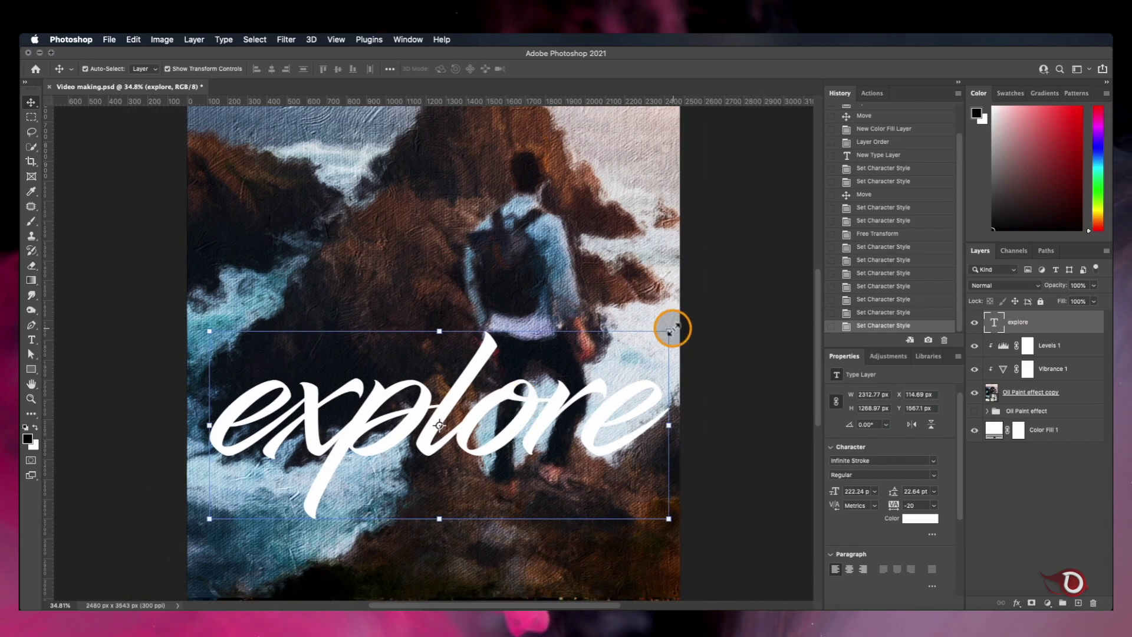
{"action": "scroll", "coordinate": [611, 389], "scroll_direction": "up", "scroll_amount": 3}
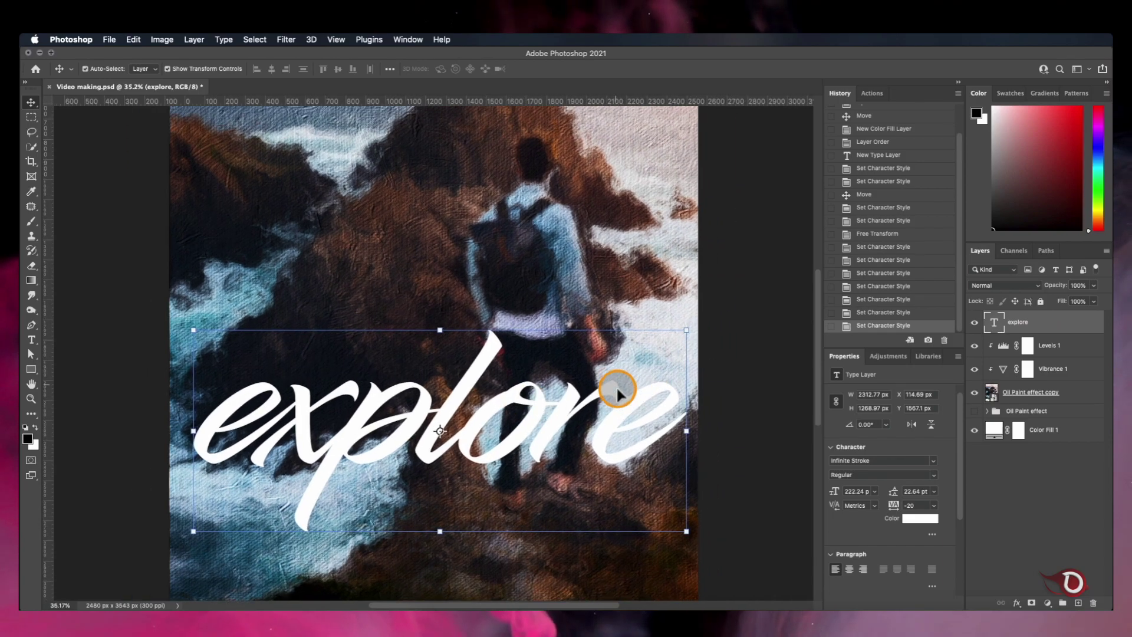
{"action": "right_click", "coordinate": [1039, 326]}
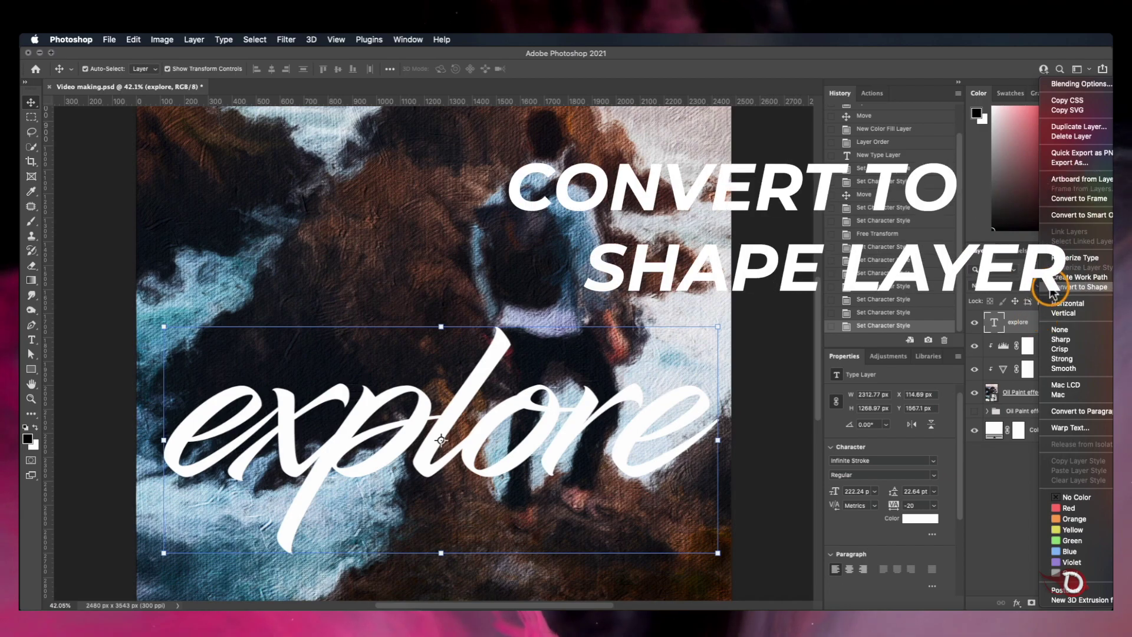
{"action": "left_click", "coordinate": [1050, 287]}
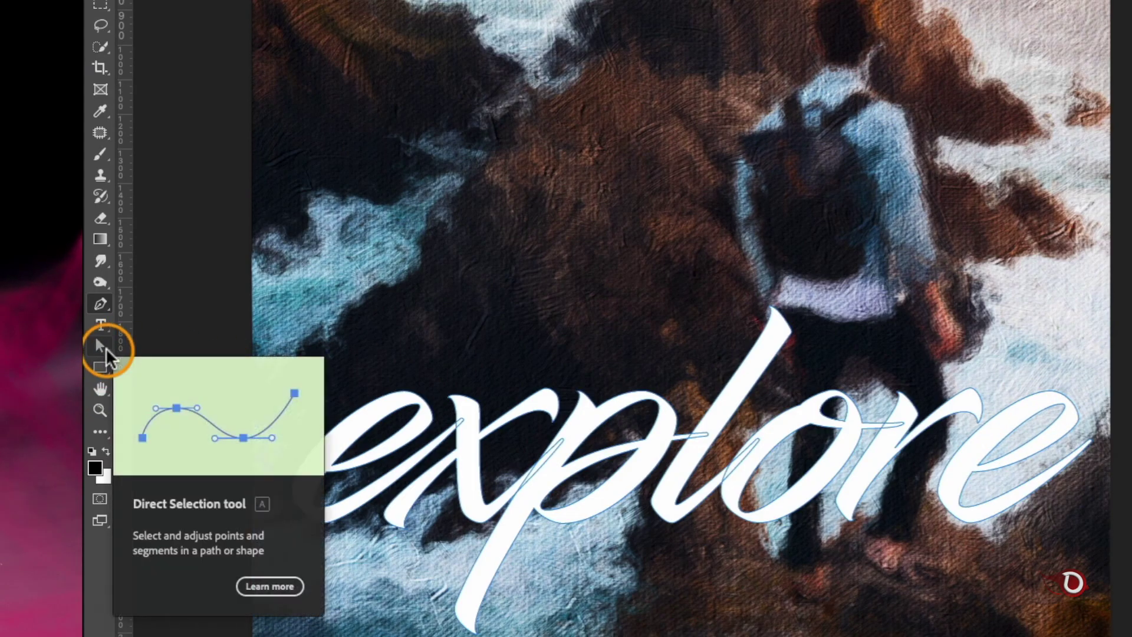
- Use the Direct Selection tool to move anchor points of the final e and the r's tip so the two letters join cleanly
{"action": "left_click_drag", "start_coordinate": [31, 355], "coordinate": [92, 361]}
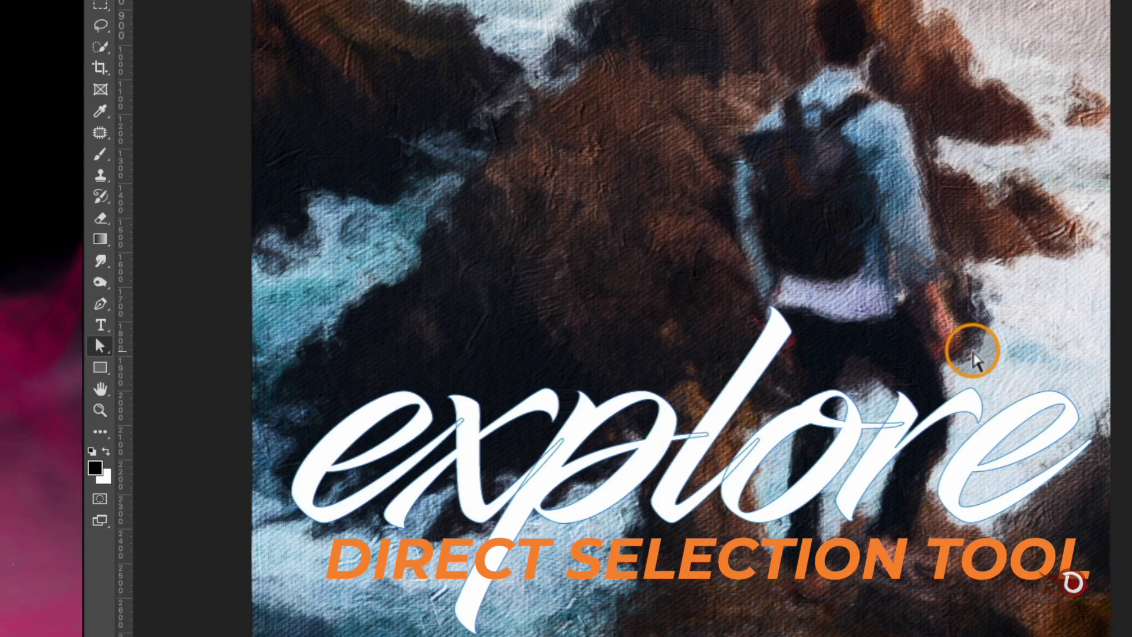
{"action": "left_click_drag", "start_coordinate": [971, 348], "coordinate": [1094, 575]}
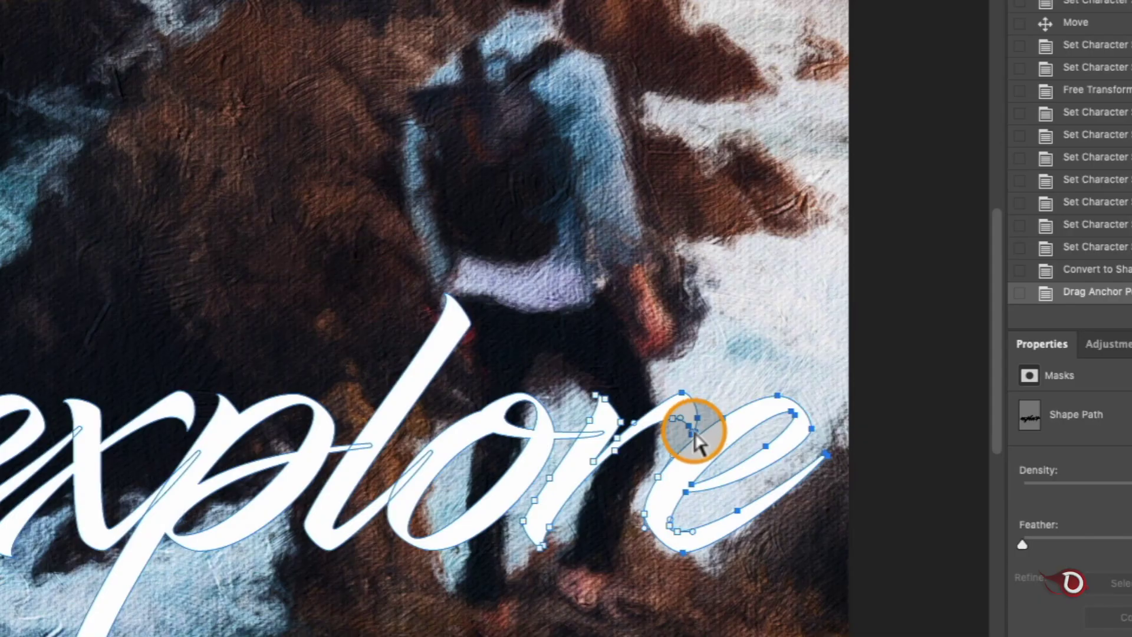
{"action": "left_click_drag", "start_coordinate": [982, 420], "coordinate": [978, 425]}
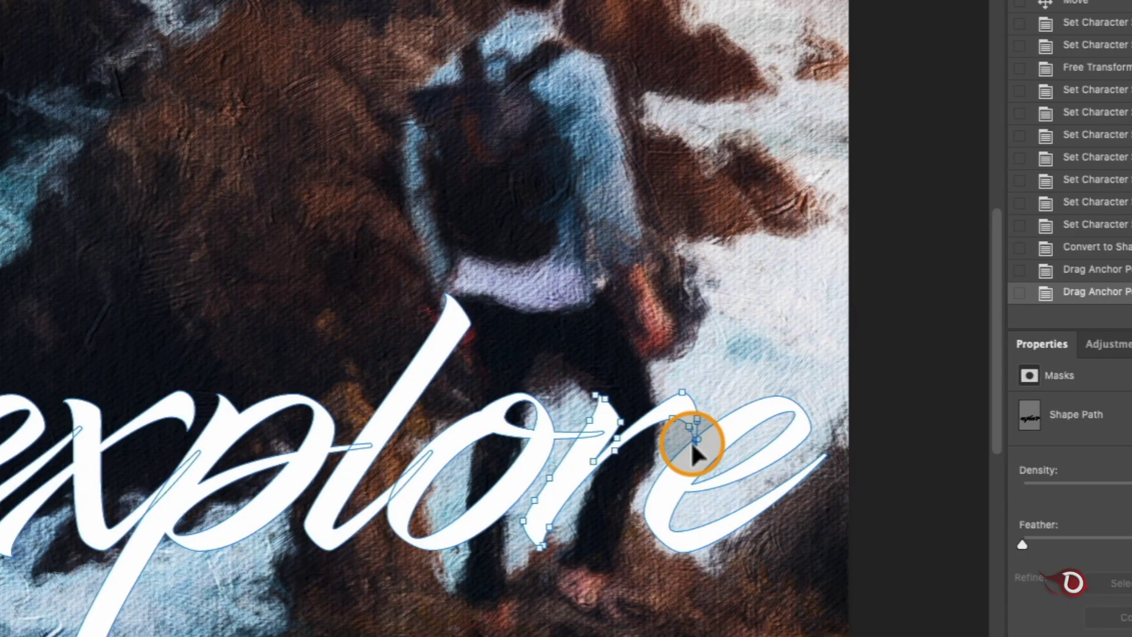
{"action": "left_click_drag", "start_coordinate": [691, 456], "coordinate": [720, 419]}
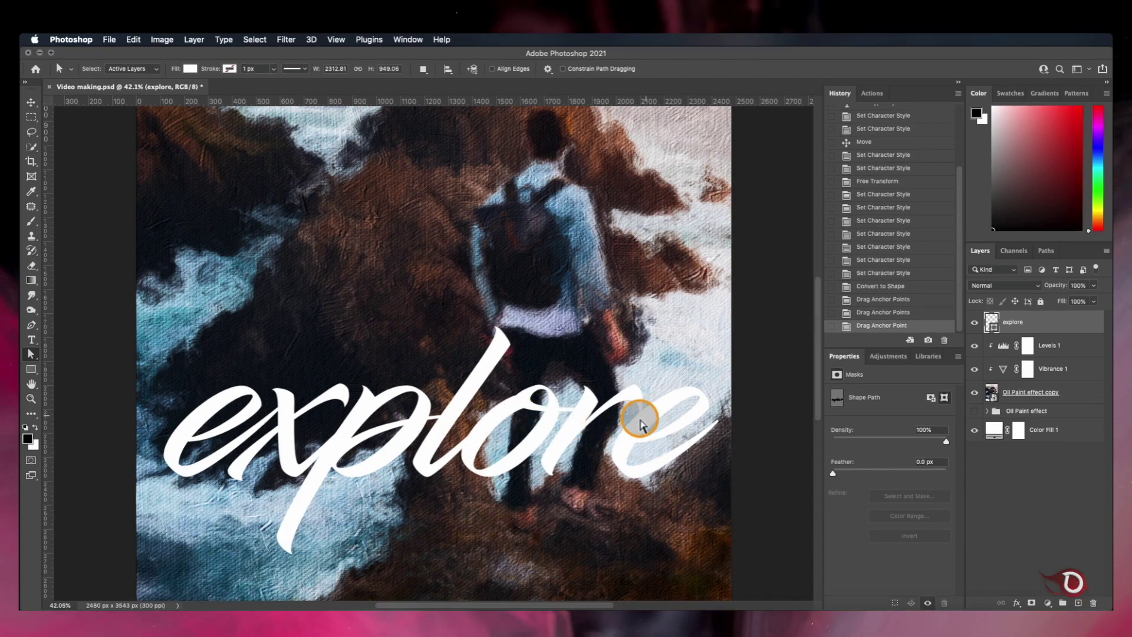
- Scale the explore shape to about 112%, rotate it about -11° and place it across the painting's lower edge, centered horizontally
{"action": "key", "text": "ctrl+t"}
{"action": "left_click_drag", "start_coordinate": [637, 498], "coordinate": [609, 542]}
{"action": "left_click_drag", "start_coordinate": [599, 424], "coordinate": [619, 423]}
{"action": "left_click_drag", "start_coordinate": [485, 426], "coordinate": [487, 433]}
{"action": "scroll", "coordinate": [549, 460], "scroll_direction": "up", "scroll_amount": 2}
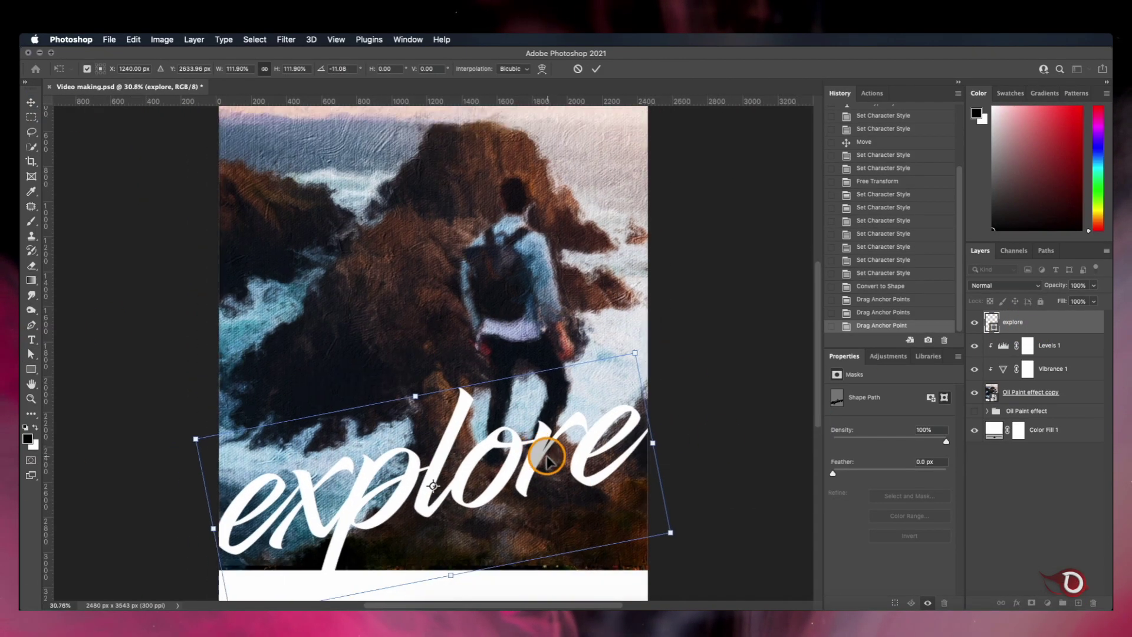
{"action": "key", "text": "Return"}
{"action": "key", "text": "v"}
{"action": "left_click", "coordinate": [707, 436]}
- Add a layer mask to the Oil Paint effect copy layer, then load the explore shape's outline as an inverted selection
{"action": "scroll", "coordinate": [549, 457], "scroll_direction": "up", "scroll_amount": 4}
{"action": "left_click", "coordinate": [1035, 400]}
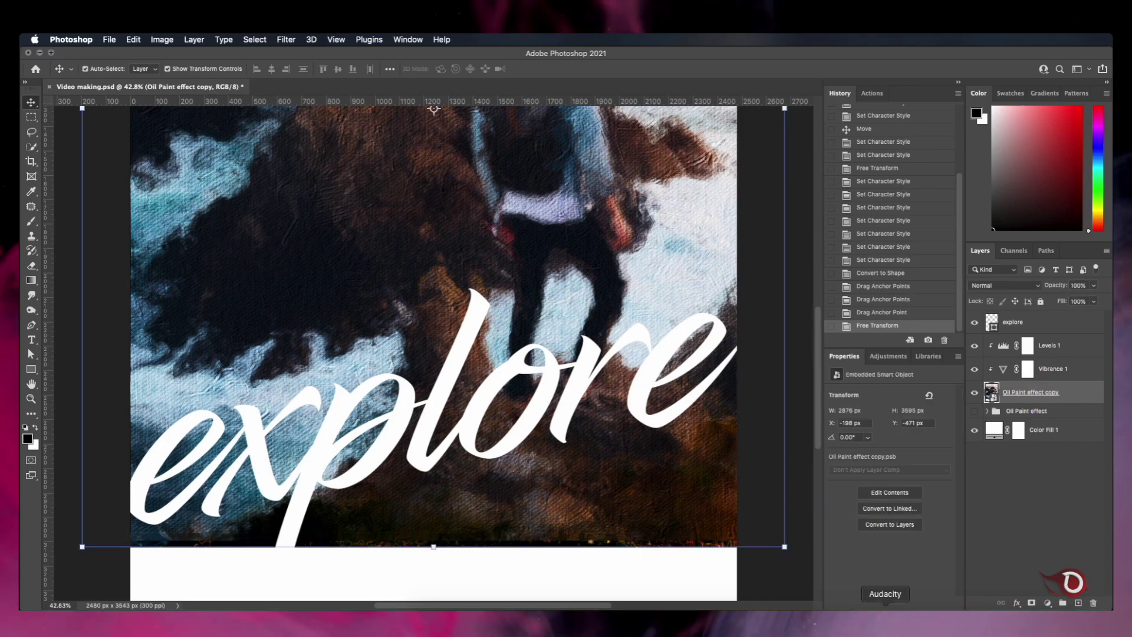
{"action": "left_click", "coordinate": [1031, 603]}
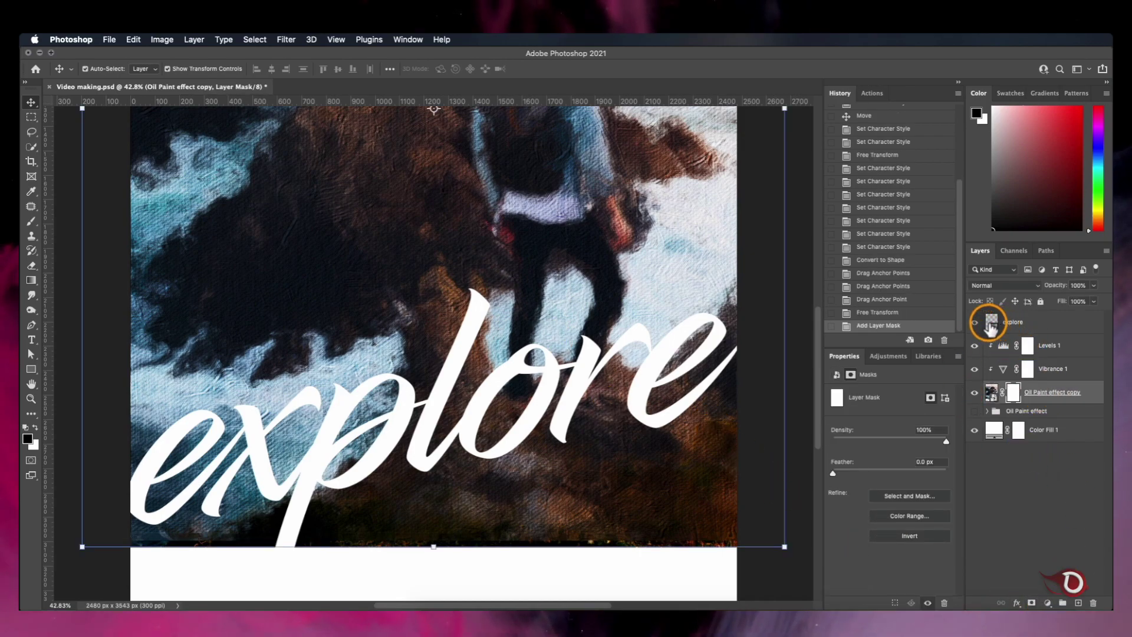
{"action": "left_click", "coordinate": [990, 323], "text": "super"}
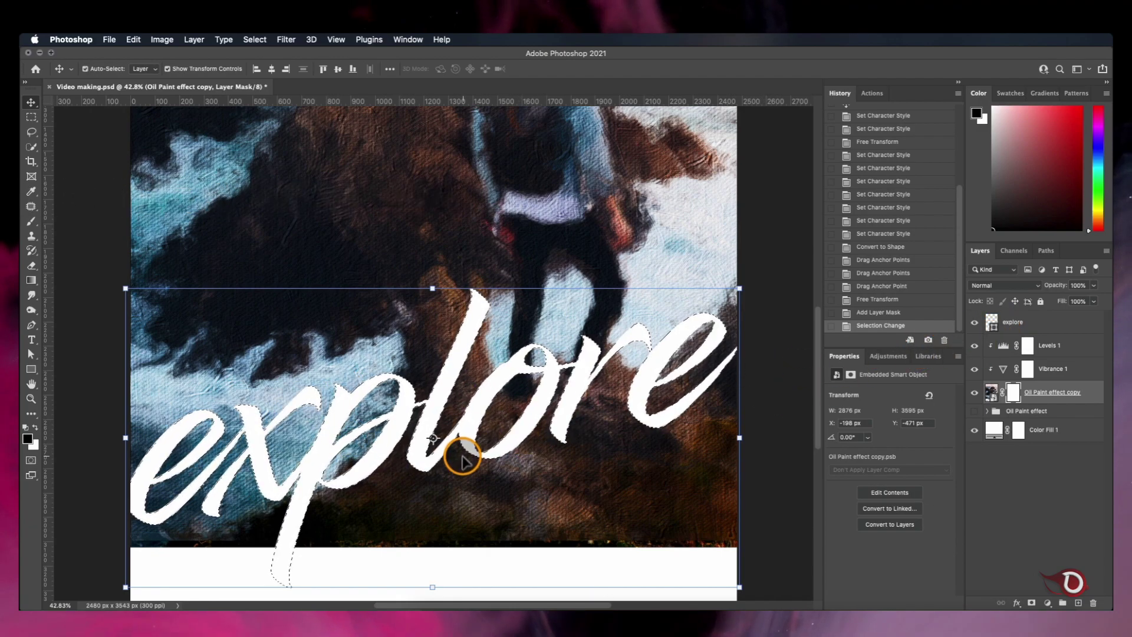
{"action": "key", "text": "super+shift+i"}
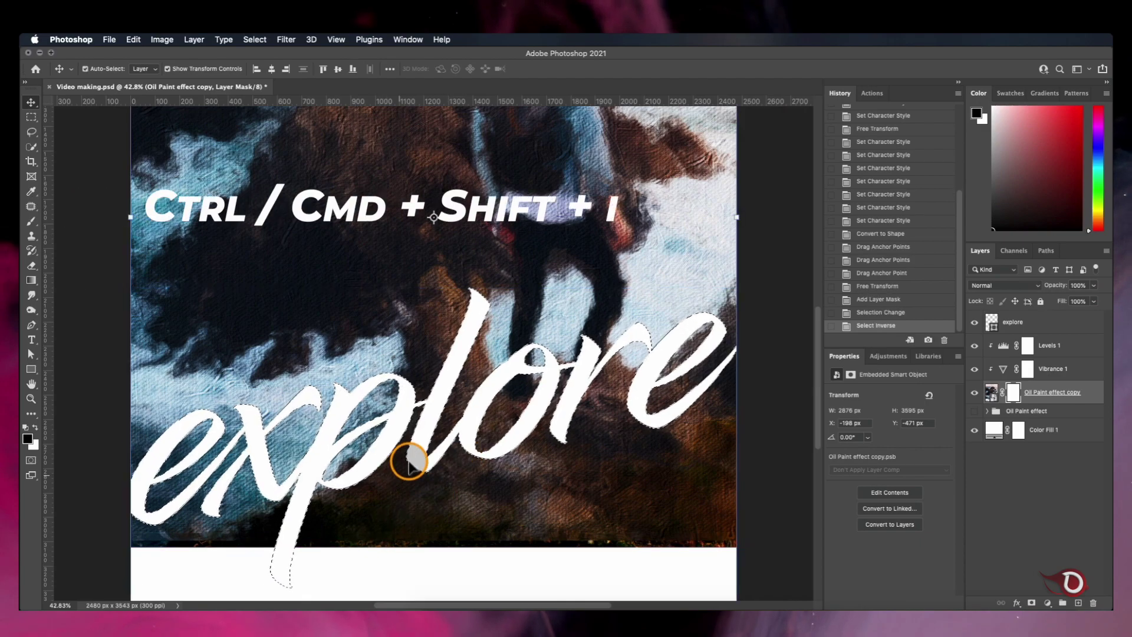
- Paint black on the painting's layer mask beneath the explore lettering with a Hard Round brush, hiding the lower part of the painting
{"action": "scroll", "coordinate": [405, 457], "scroll_direction": "down", "scroll_amount": 3}
{"action": "scroll", "coordinate": [410, 462], "scroll_direction": "up", "scroll_amount": 3}
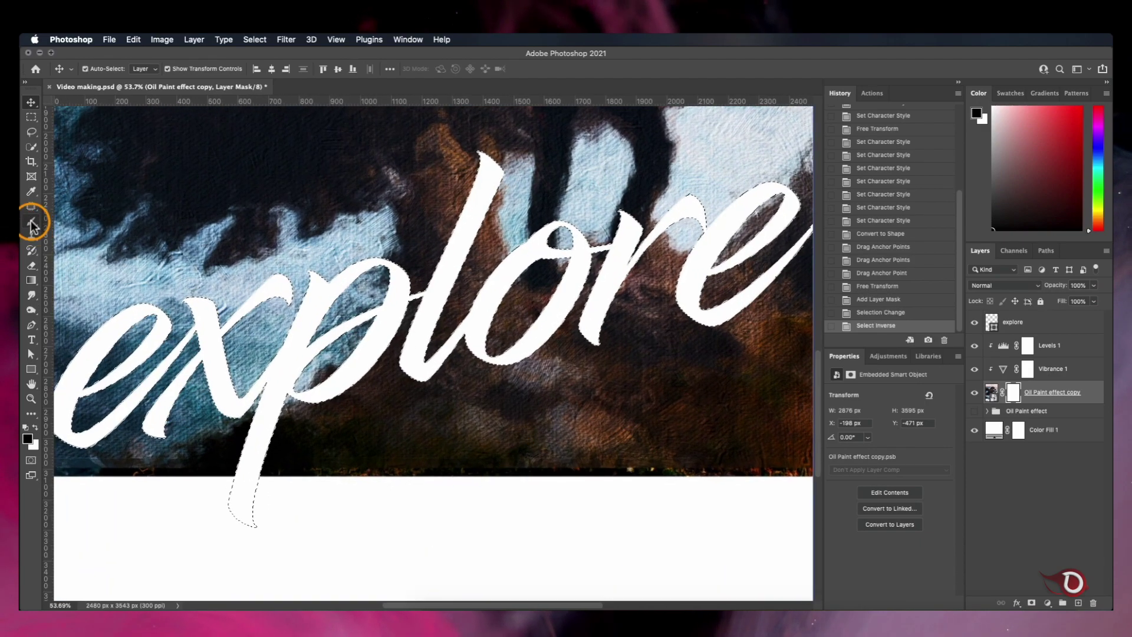
{"action": "left_click", "coordinate": [31, 221]}
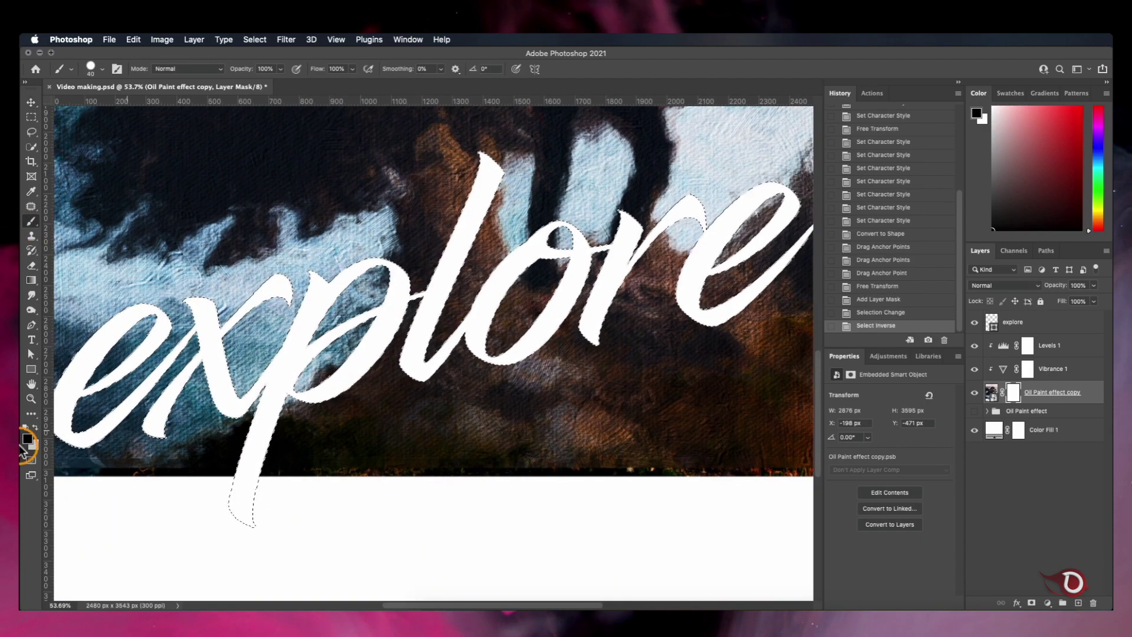
{"action": "left_click", "coordinate": [98, 68]}
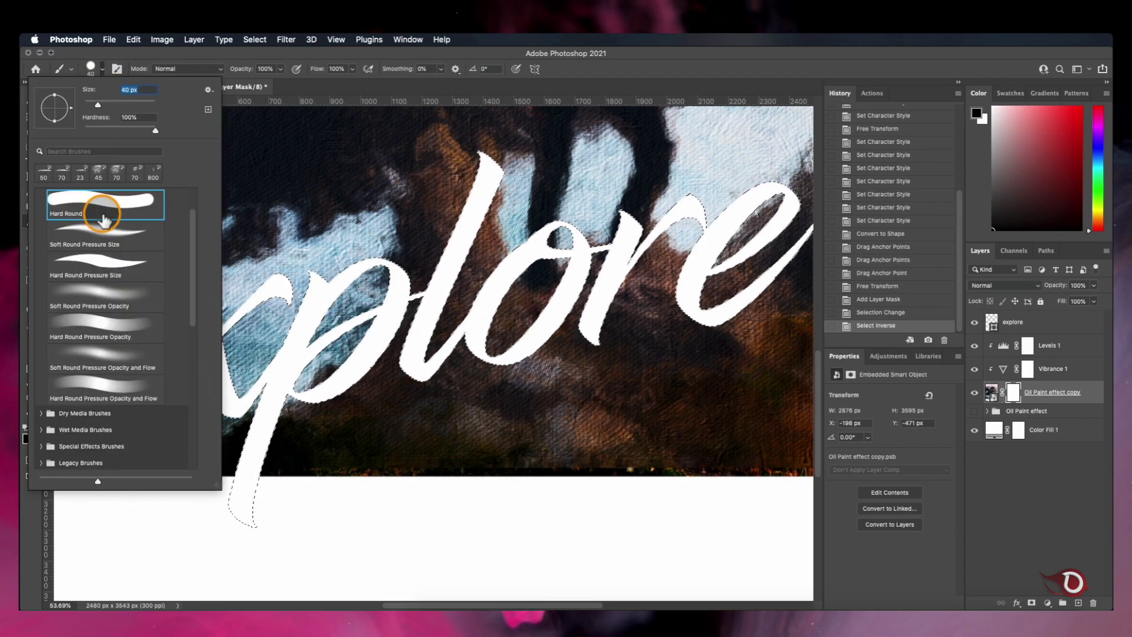
{"action": "left_click", "coordinate": [96, 64]}
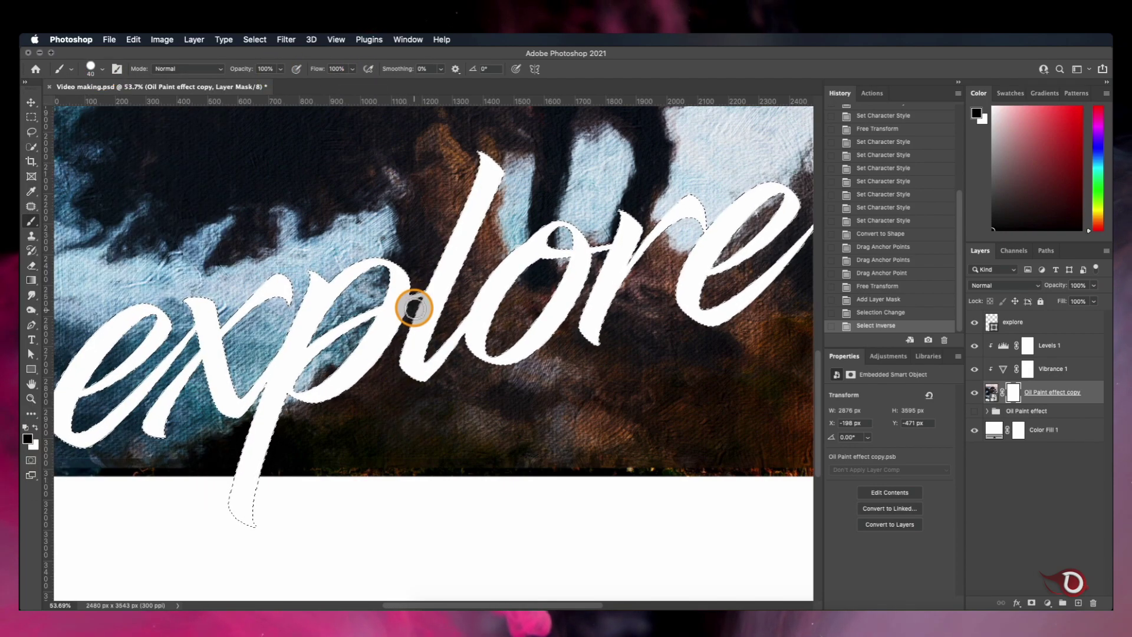
{"action": "mouse_move", "coordinate": [419, 302]}
{"action": "left_mouse_down"}
{"action": "mouse_move", "coordinate": [407, 313]}
{"action": "mouse_move", "coordinate": [433, 375]}
{"action": "mouse_move", "coordinate": [460, 360]}
{"action": "left_mouse_up"}
{"action": "mouse_move", "coordinate": [465, 360]}
{"action": "left_mouse_down"}
{"action": "mouse_move", "coordinate": [693, 324]}
{"action": "mouse_move", "coordinate": [810, 251]}
{"action": "left_mouse_up"}
{"action": "left_click_drag", "start_coordinate": [192, 341], "coordinate": [152, 394]}
{"action": "scroll", "coordinate": [245, 439], "scroll_direction": "down", "scroll_amount": 2}
{"action": "left_click_drag", "start_coordinate": [731, 383], "coordinate": [245, 440]}
- Clear the selection and paint out the leftover thin edges around and below the letters on the painting's mask
{"action": "key", "text": "super+d"}
{"action": "scroll", "coordinate": [599, 348], "scroll_direction": "up", "scroll_amount": 4}
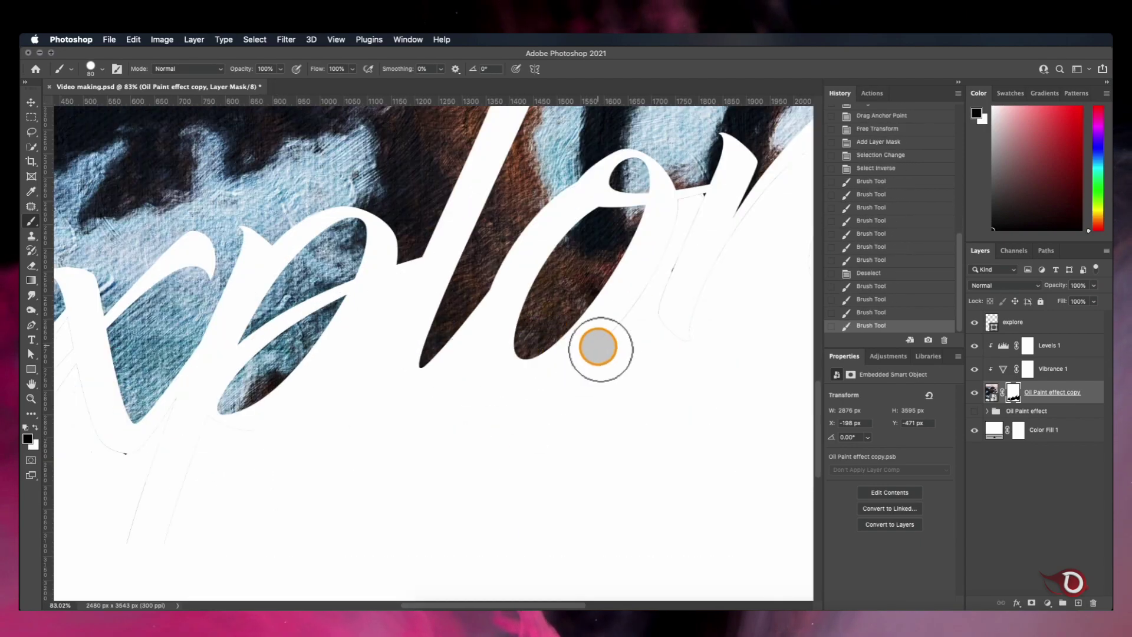
{"action": "scroll", "coordinate": [440, 477], "scroll_direction": "down", "scroll_amount": 8}
{"action": "scroll", "coordinate": [440, 477], "scroll_direction": "up", "scroll_amount": 5}
{"action": "left_click_drag", "start_coordinate": [440, 478], "coordinate": [519, 463]}
- Apply a Drop Shadow to the explore shape layer and adjust its offset, opacity and size
{"action": "double_click", "coordinate": [1043, 321]}
{"action": "left_click", "coordinate": [669, 365]}
{"action": "left_click_drag", "start_coordinate": [825, 149], "coordinate": [841, 142]}
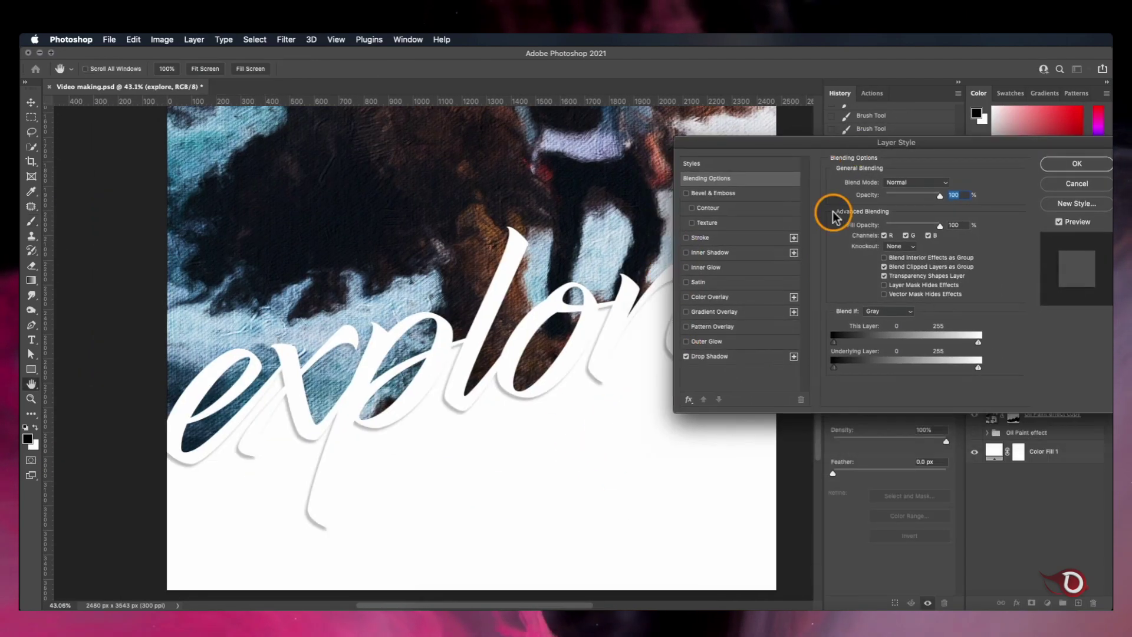
{"action": "left_click", "coordinate": [709, 356]}
{"action": "left_click_drag", "start_coordinate": [421, 411], "coordinate": [423, 412]}
{"action": "left_click_drag", "start_coordinate": [883, 200], "coordinate": [890, 201]}
{"action": "left_click_drag", "start_coordinate": [875, 259], "coordinate": [881, 259]}
{"action": "left_click_drag", "start_coordinate": [890, 200], "coordinate": [898, 202]}
{"action": "key", "text": "Return"}
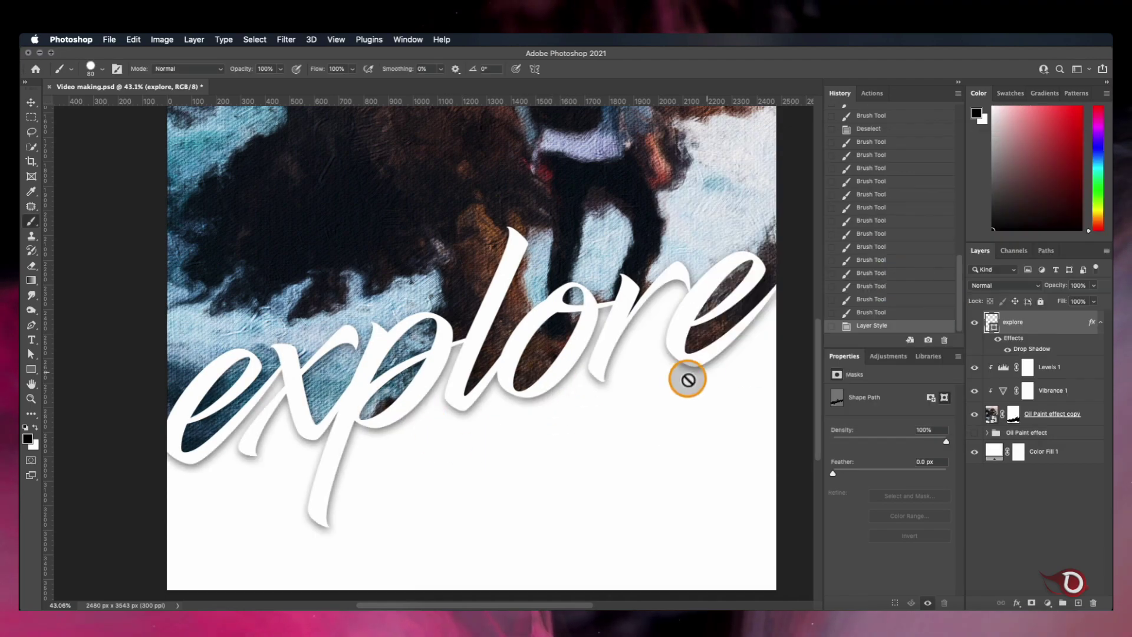
- Add the two-line black text "TRAVELING ISN'T ABOUT LIKES, SHARES AND COMMENTS, ITS ALL ABOUT THE SEEKING TO KNOW THE UNKNOWN." below the lettering
{"action": "scroll", "coordinate": [517, 392], "scroll_direction": "down", "scroll_amount": 3}
{"action": "scroll", "coordinate": [518, 391], "scroll_direction": "up", "scroll_amount": 3}
{"action": "scroll", "coordinate": [518, 392], "scroll_direction": "down", "scroll_amount": 5}
{"action": "left_click", "coordinate": [32, 340]}
{"action": "left_click", "coordinate": [391, 495]}
{"action": "left_click_drag", "start_coordinate": [833, 503], "coordinate": [778, 503]}
{"action": "key", "text": "ctrl+Up"}
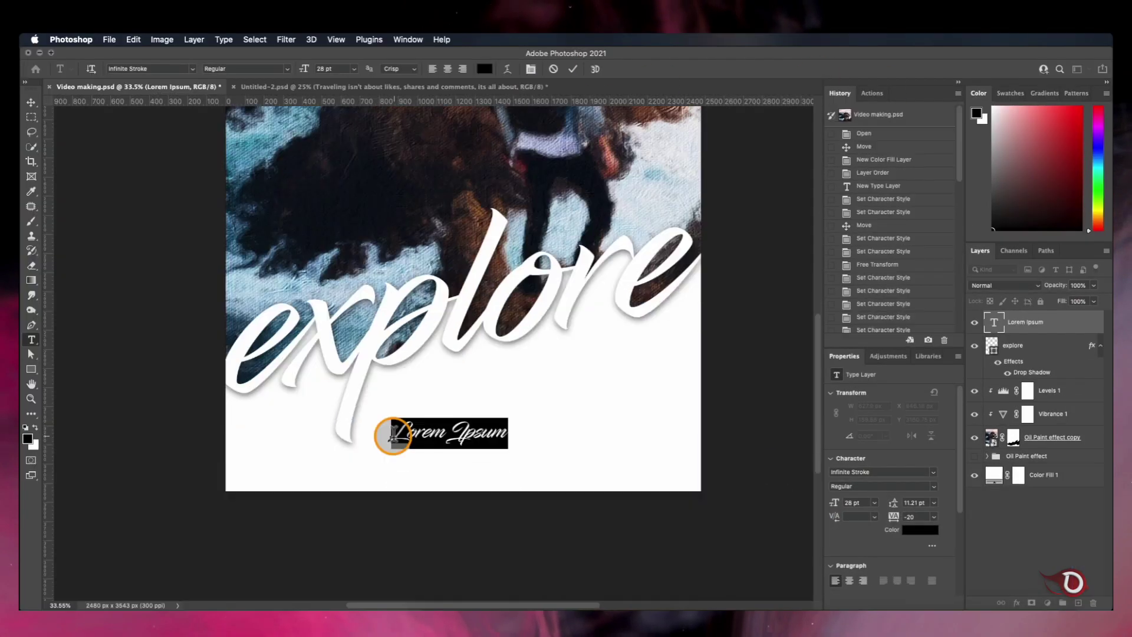
{"action": "type", "text": "TRAVELING ISN'T ABOUT LIKES, SHARES AND COMMENTS, ITS ALL ABOUT THE SEEKING TO KNOW THE UNKNOWN."}
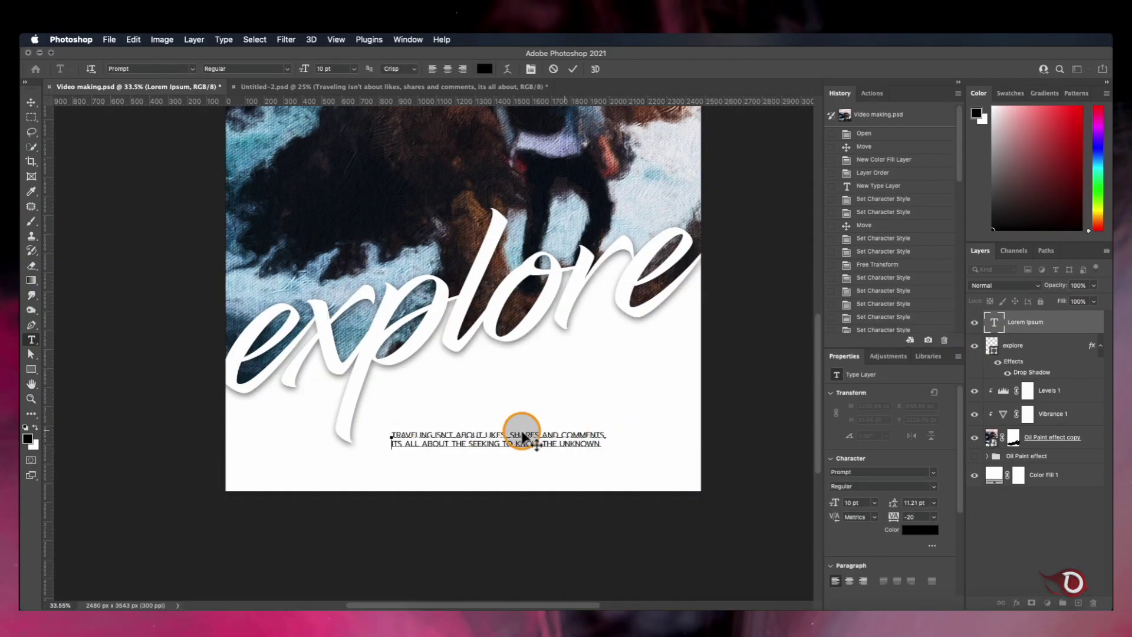
- Set the two-line quote in Montserrat Medium, 12 pt, and center it horizontally in the white area near the canvas's lower edge
{"action": "left_click_drag", "start_coordinate": [520, 430], "coordinate": [515, 452]}
{"action": "left_click", "coordinate": [933, 472]}
{"action": "left_click", "coordinate": [933, 486]}
{"action": "left_click", "coordinate": [852, 519]}
{"action": "left_click_drag", "start_coordinate": [832, 526], "coordinate": [837, 528]}
{"action": "left_click_drag", "start_coordinate": [523, 449], "coordinate": [495, 451]}
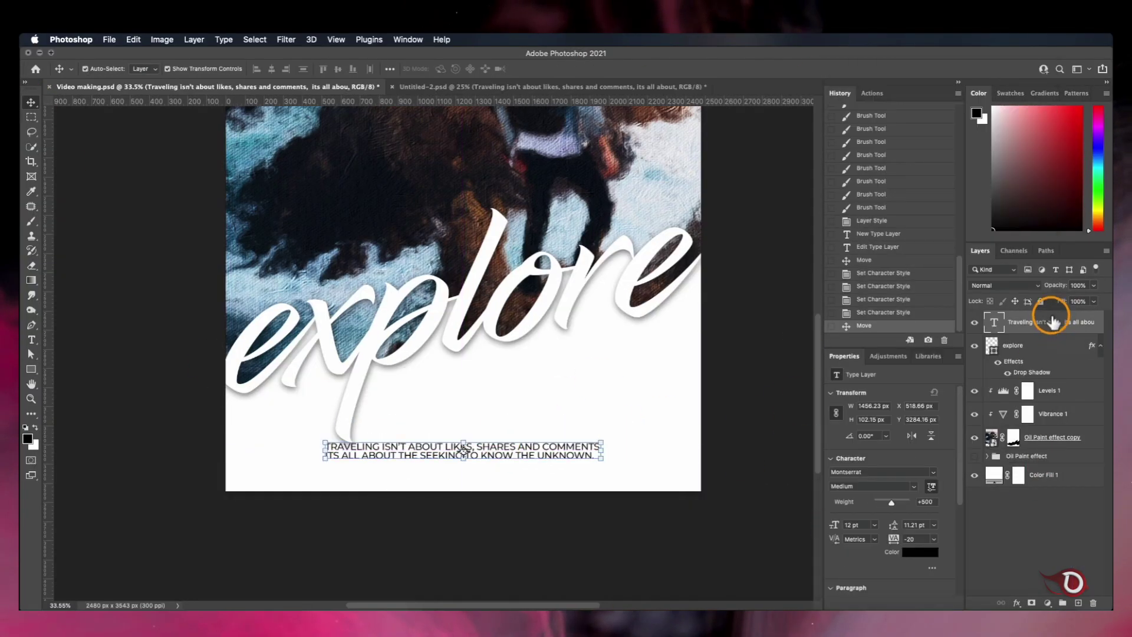
- Move the quote text layer below the explore layer, center-align its two lines and reposition it beneath the lettering
{"action": "left_click_drag", "start_coordinate": [1053, 321], "coordinate": [1054, 376]}
{"action": "left_click", "coordinate": [504, 478]}
{"action": "left_click", "coordinate": [501, 453]}
{"action": "scroll", "coordinate": [501, 472], "scroll_direction": "down", "scroll_amount": 3}
{"action": "left_click", "coordinate": [849, 446]}
{"action": "left_click_drag", "start_coordinate": [332, 507], "coordinate": [432, 509]}
- Place the black quotation-mark image pngwing.com.png on the poster and scale it to about 140 px, centered above the quote
{"action": "left_click", "coordinate": [1026, 616]}
{"action": "left_click_drag", "start_coordinate": [890, 424], "coordinate": [485, 484]}
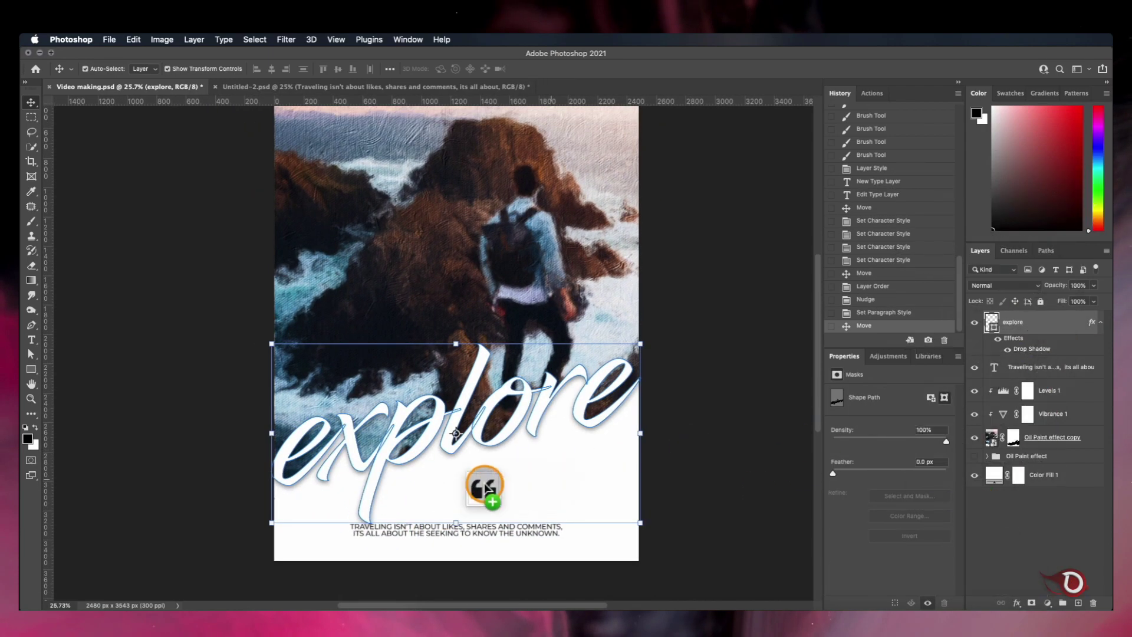
{"action": "left_click_drag", "start_coordinate": [532, 523], "coordinate": [534, 521]}
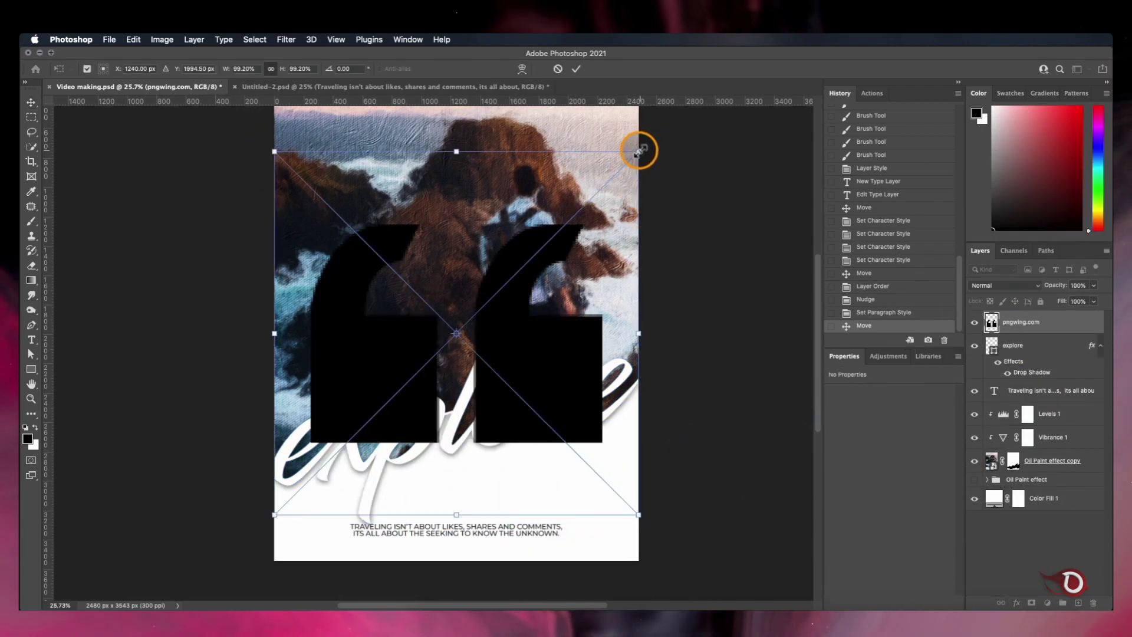
{"action": "left_click_drag", "start_coordinate": [638, 151], "coordinate": [473, 325]}
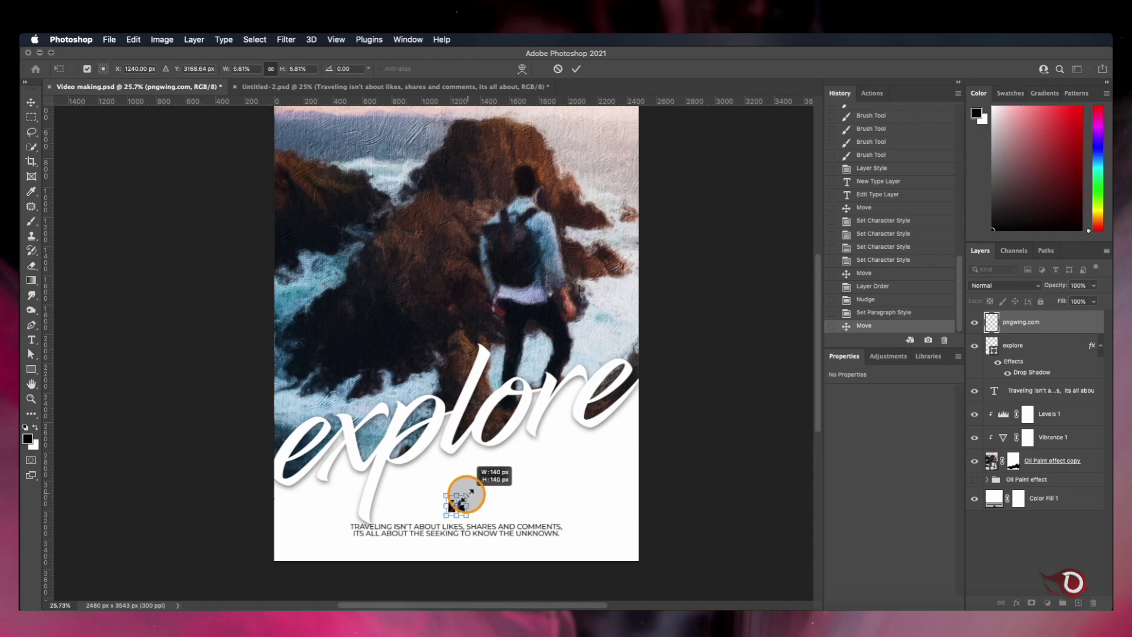
{"action": "left_click_drag", "start_coordinate": [466, 494], "coordinate": [466, 495]}
{"action": "left_click", "coordinate": [575, 69]}
- Select the quotation-mark icon and nudge it down slightly toward the quote text
{"action": "key", "text": "super+plus"}
{"action": "key", "text": "super+plus"}
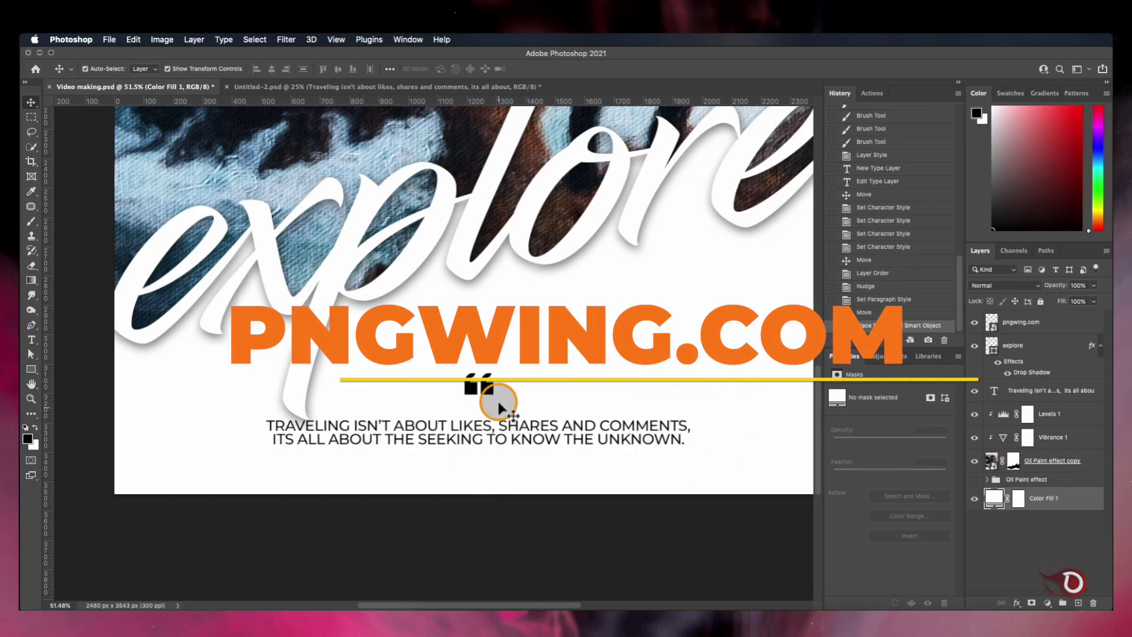
{"action": "left_click", "coordinate": [478, 384]}
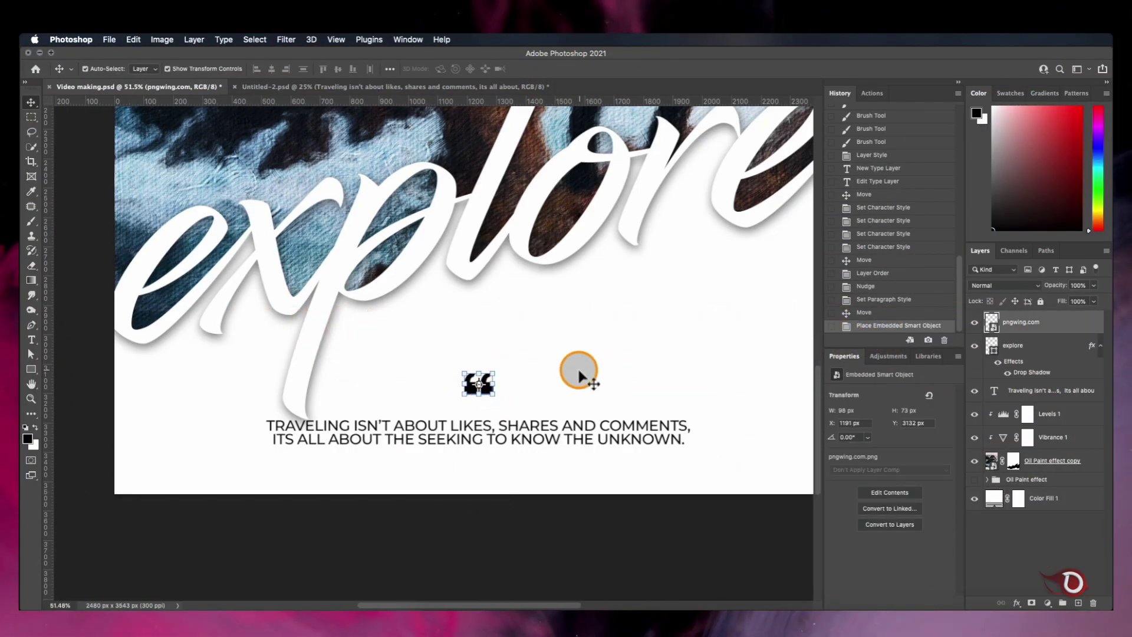
{"action": "left_click", "coordinate": [579, 370]}
{"action": "scroll", "coordinate": [619, 387], "scroll_direction": "down", "scroll_amount": 3}
{"action": "scroll", "coordinate": [658, 388], "scroll_direction": "up", "scroll_amount": 3}
{"action": "left_click", "coordinate": [473, 462]}
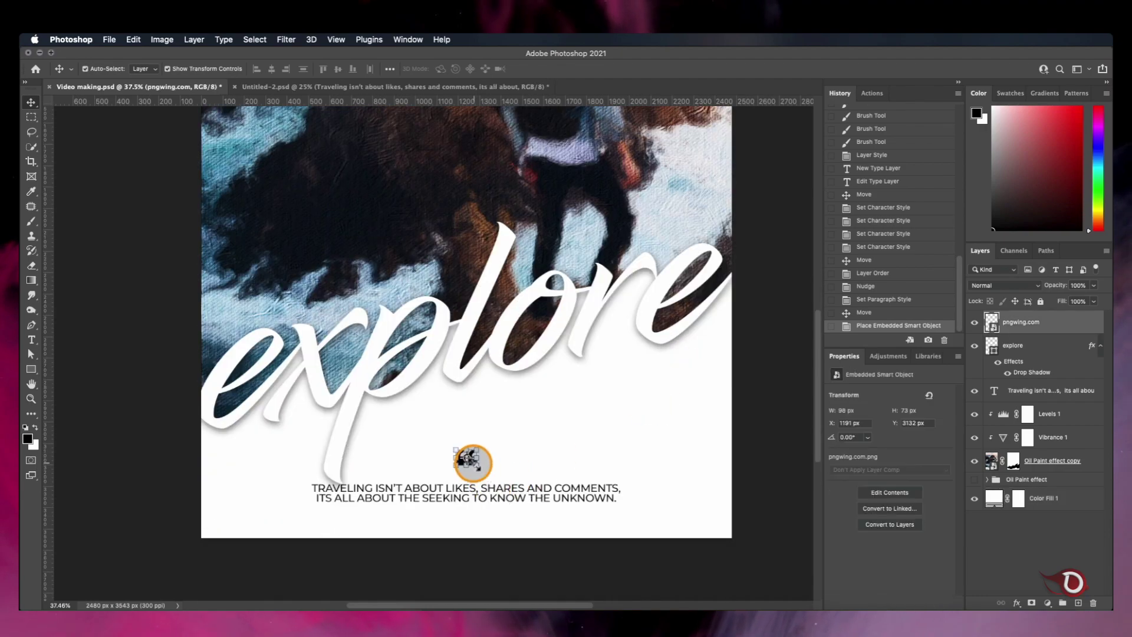
- Reduce the size of the two-line quote text and check the layout of the whole poster
{"action": "left_click", "coordinate": [524, 487]}
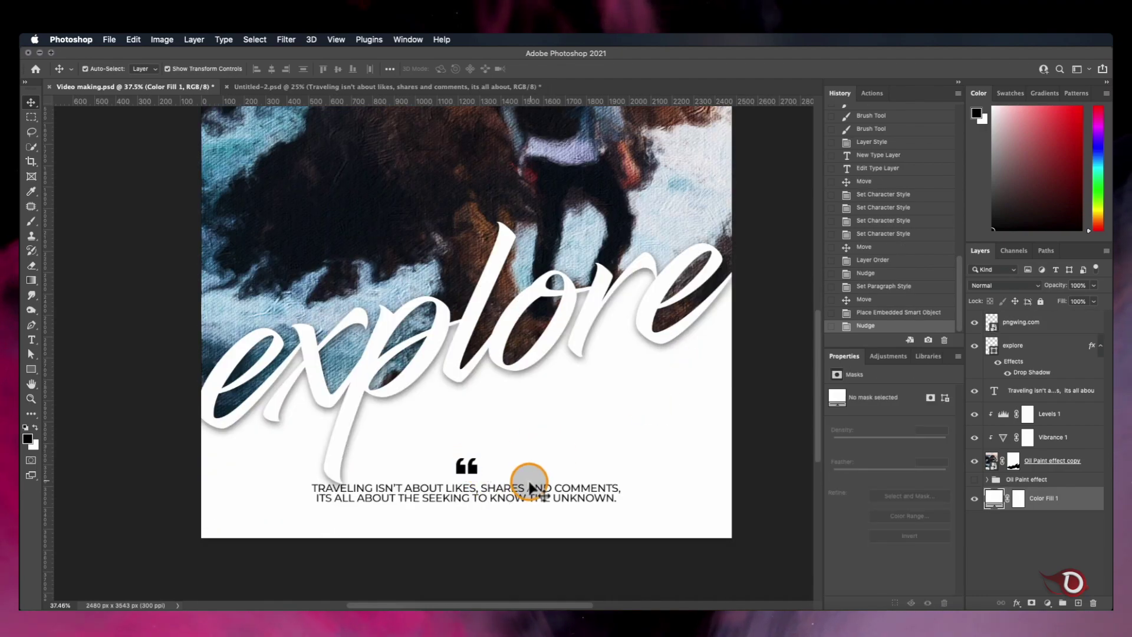
{"action": "left_click", "coordinate": [642, 466]}
{"action": "scroll", "coordinate": [640, 467], "scroll_direction": "down", "scroll_amount": 3}
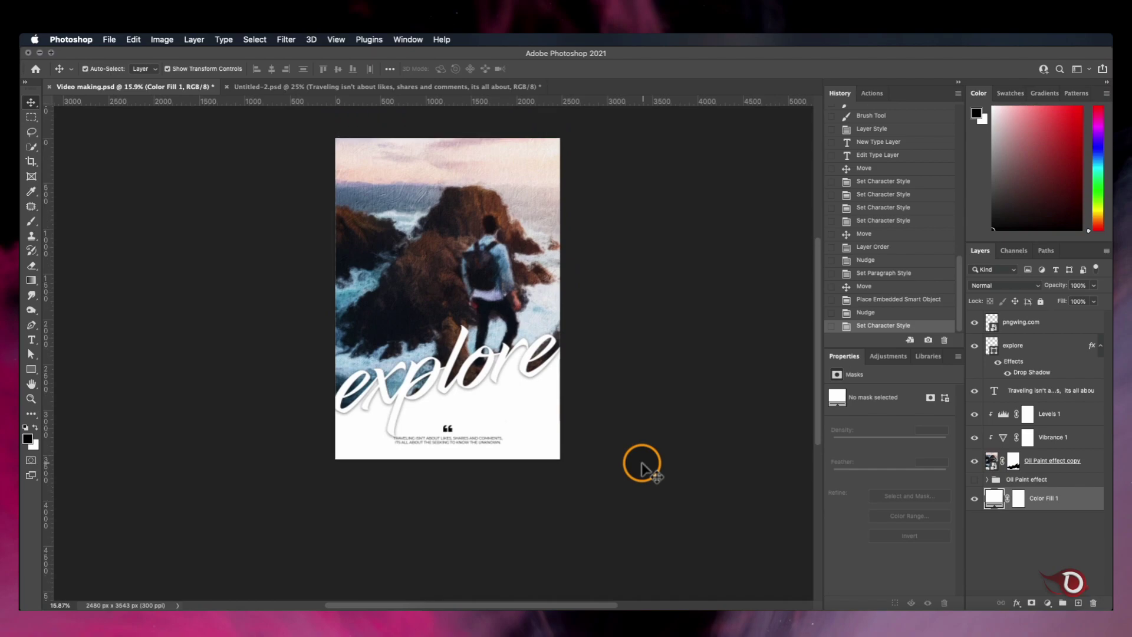